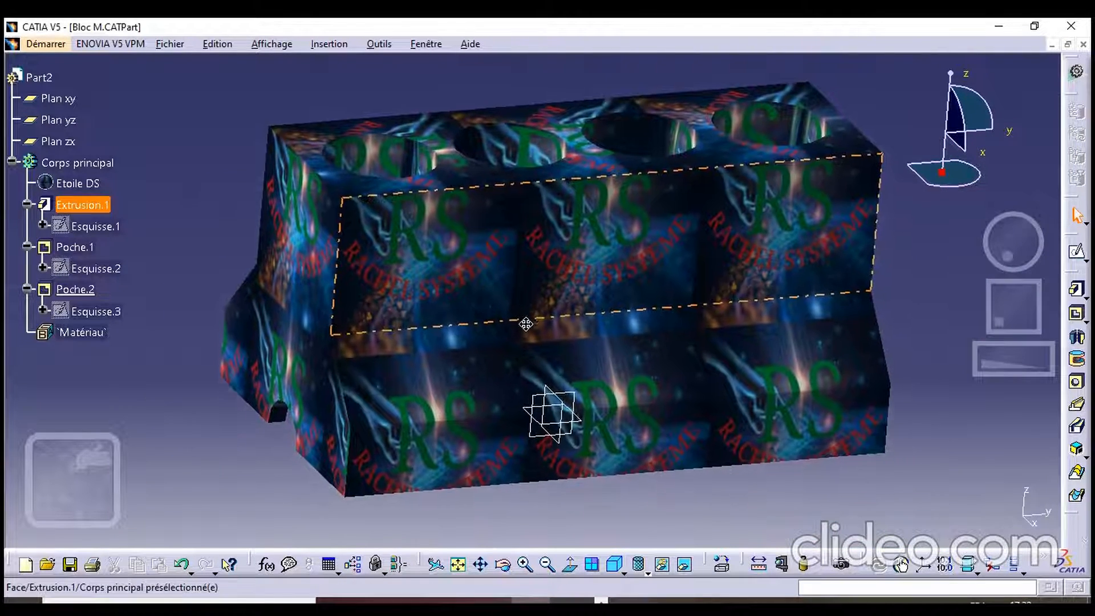
pyautogui.moveTo(677, 468); pyautogui.dragTo(506, 508, button='middle')
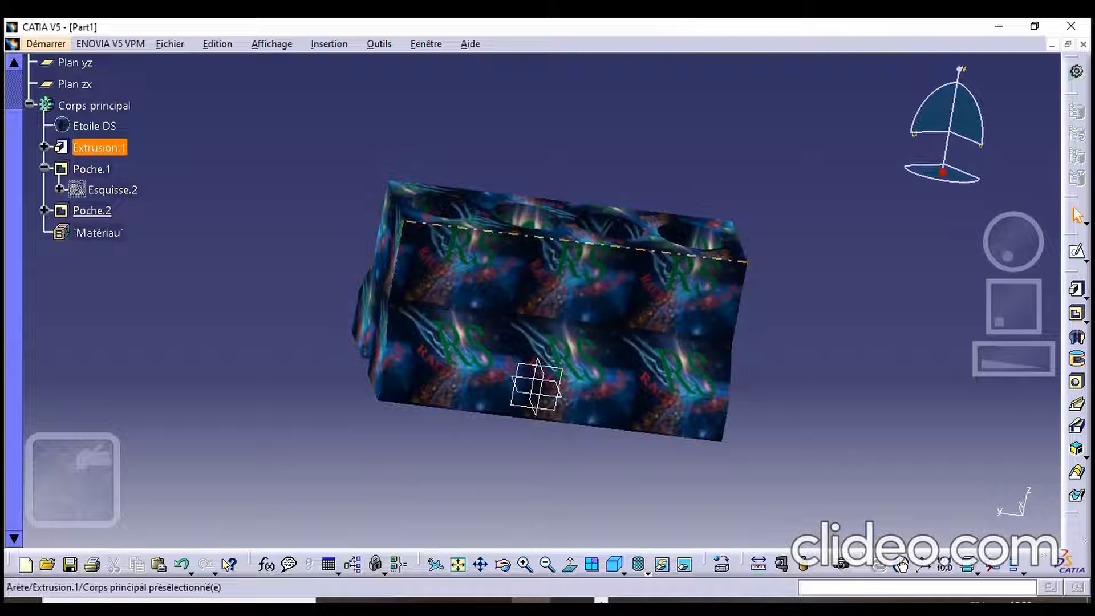
pyautogui.moveTo(533, 381); pyautogui.dragTo(548, 339, button='middle')
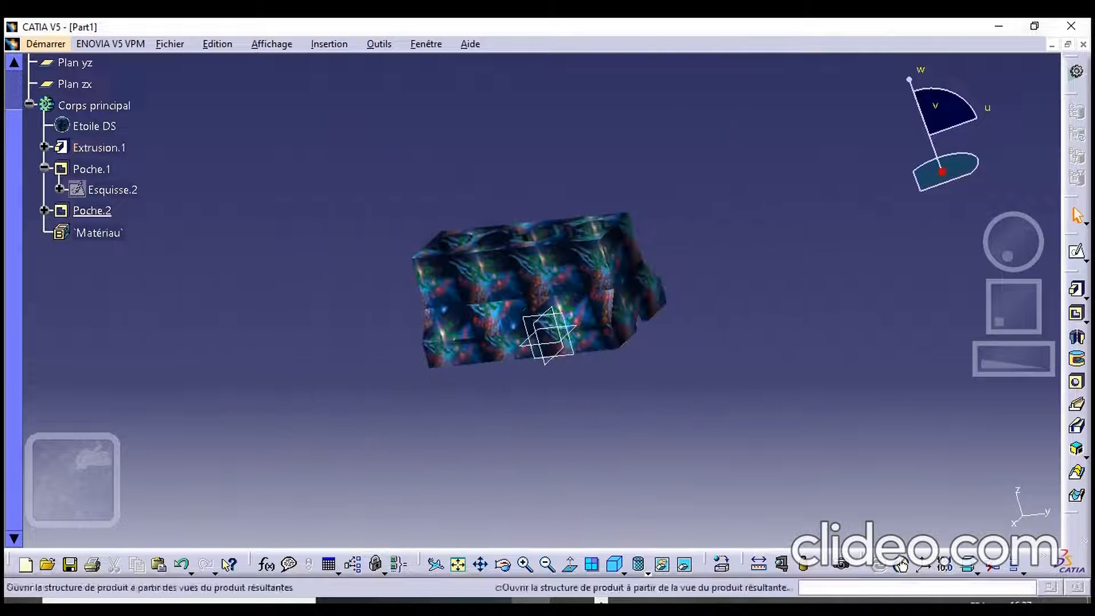
# Minimize the Part1 document and create a new Part Design part, keeping the default name and options
pyautogui.click(1052, 45)
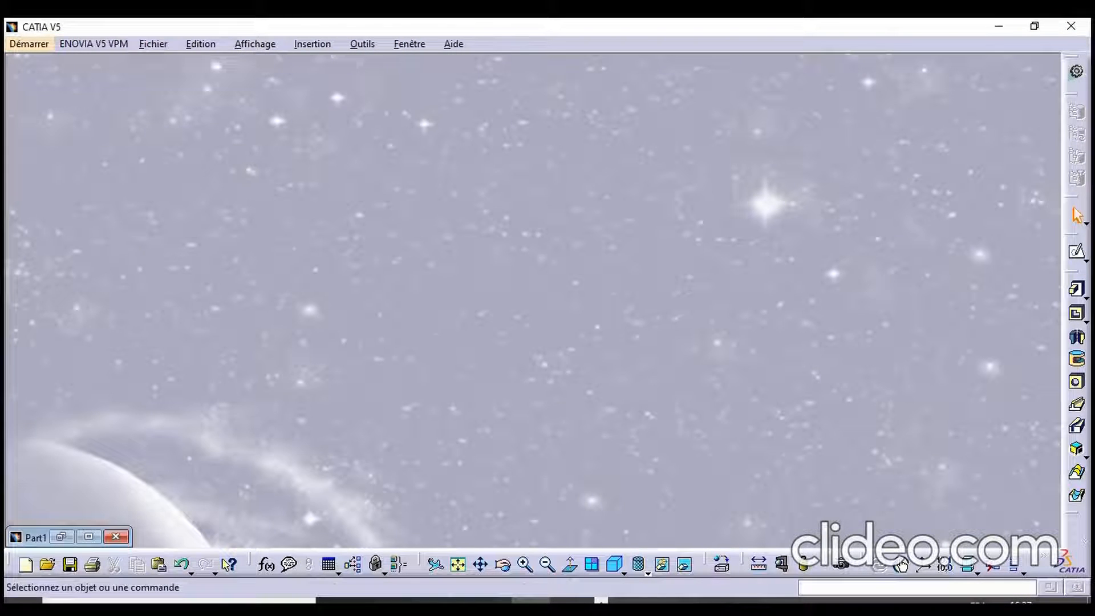
pyautogui.click(30, 44)
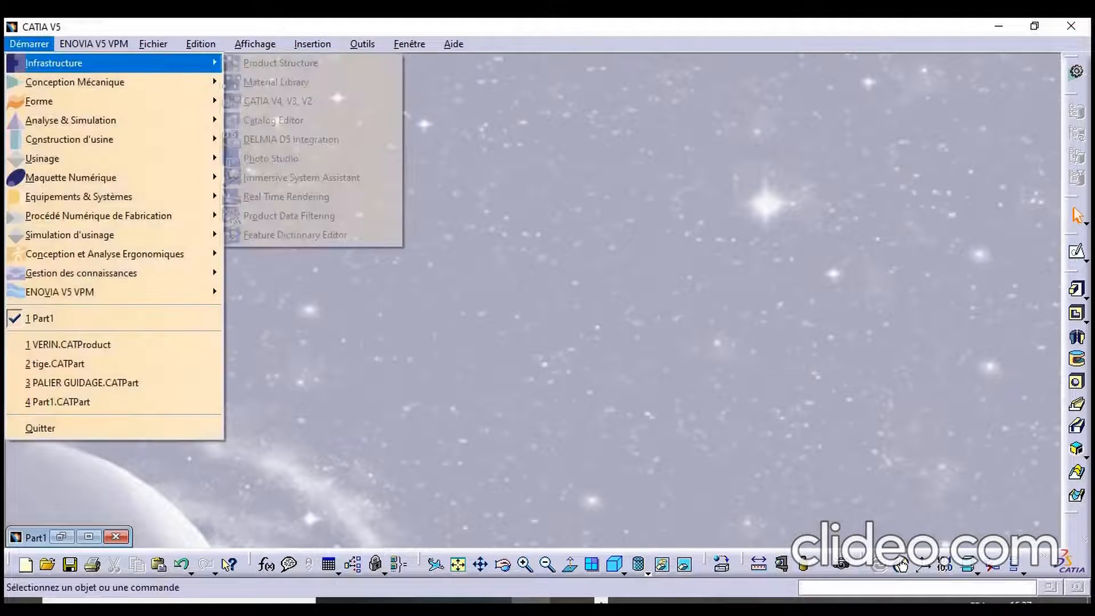
pyautogui.moveTo(143, 82)
pyautogui.click(262, 79)
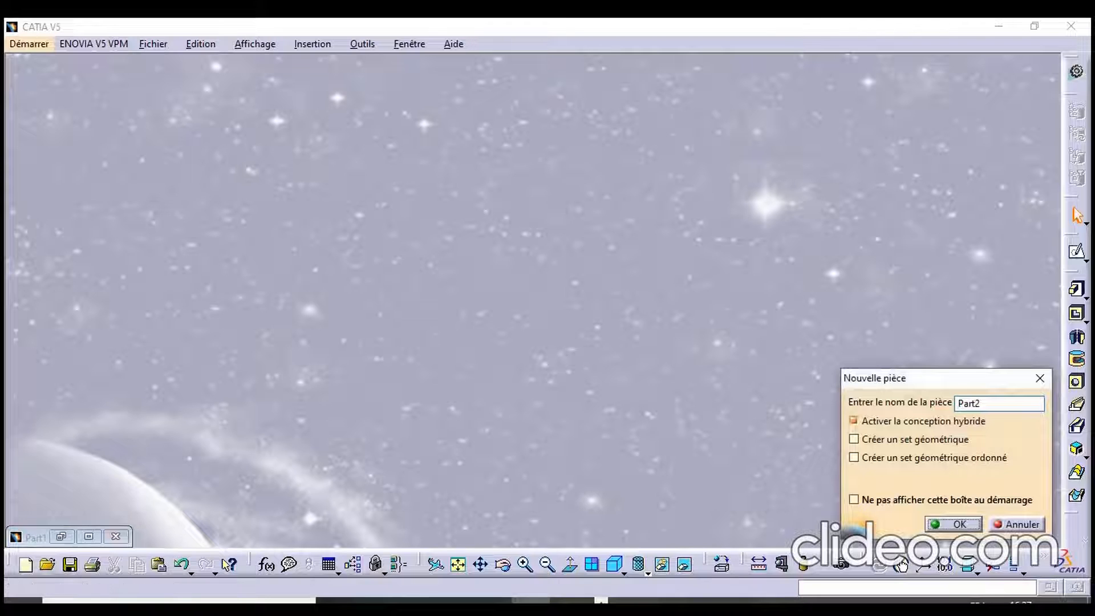
pyautogui.press('Return')
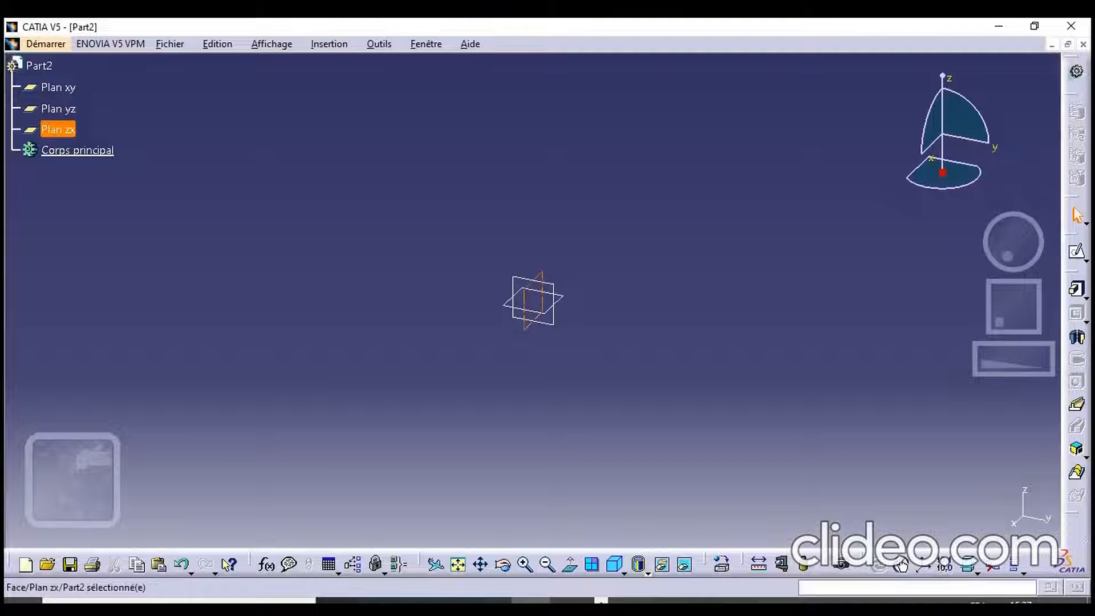
# On the zx plane, sketch an open four-line stepped half profile, about 48 mm wide and 85 mm high, ending on the vertical axis
pyautogui.click(1077, 251)
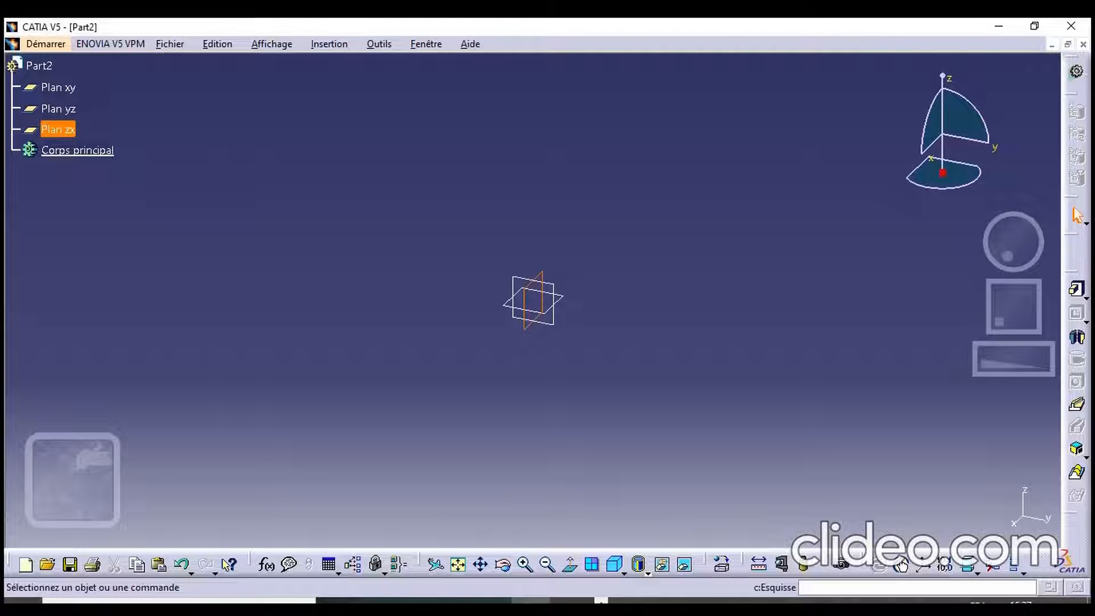
pyautogui.click(57, 130)
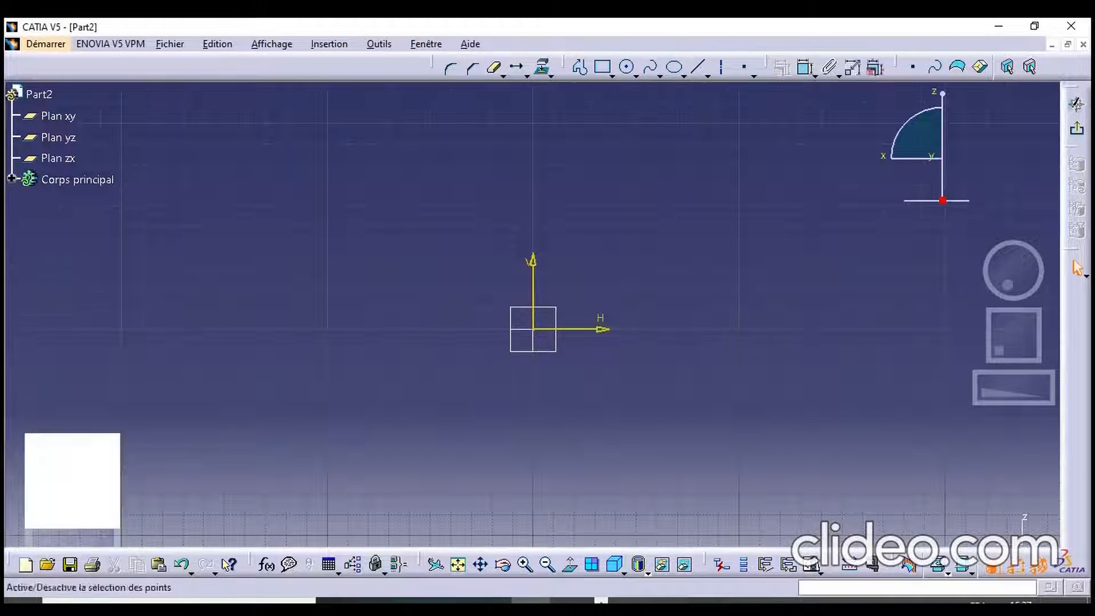
pyautogui.click(580, 68)
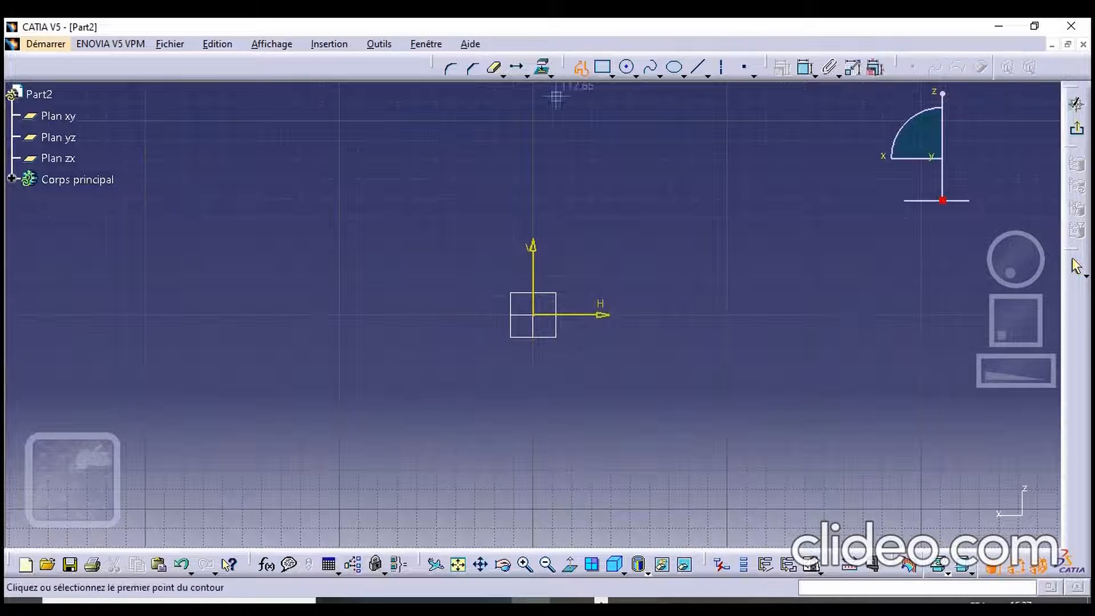
pyautogui.click(441, 311)
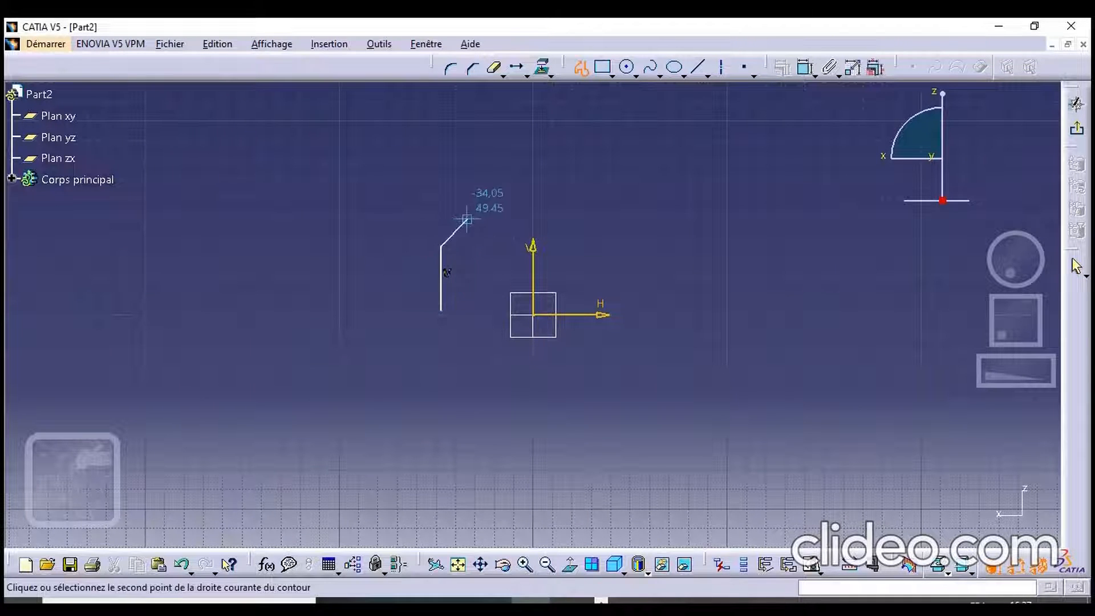
pyautogui.click(497, 214)
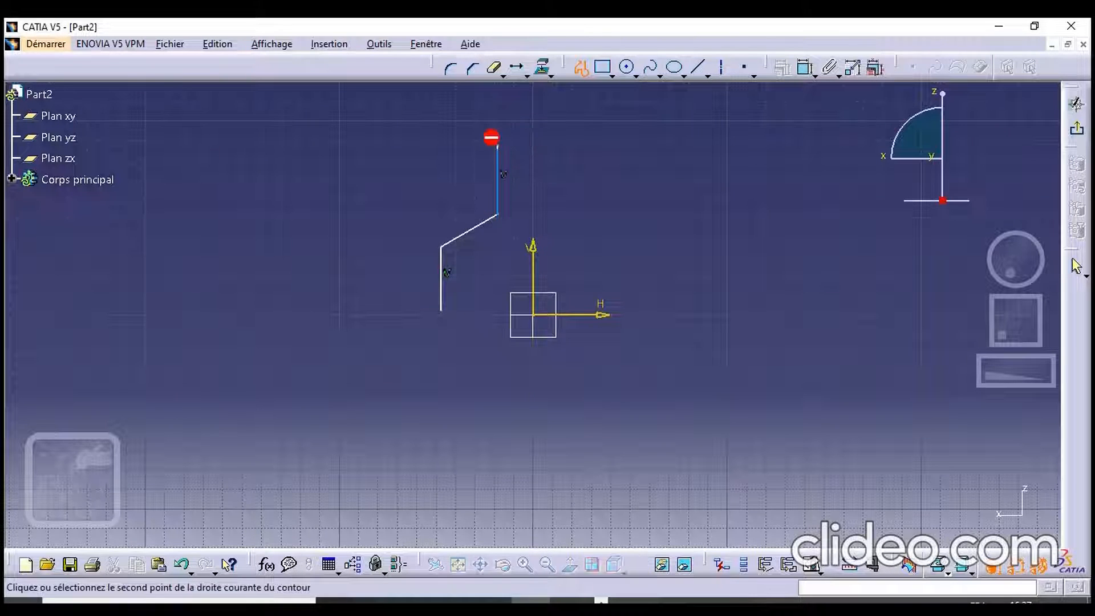
pyautogui.click(498, 146)
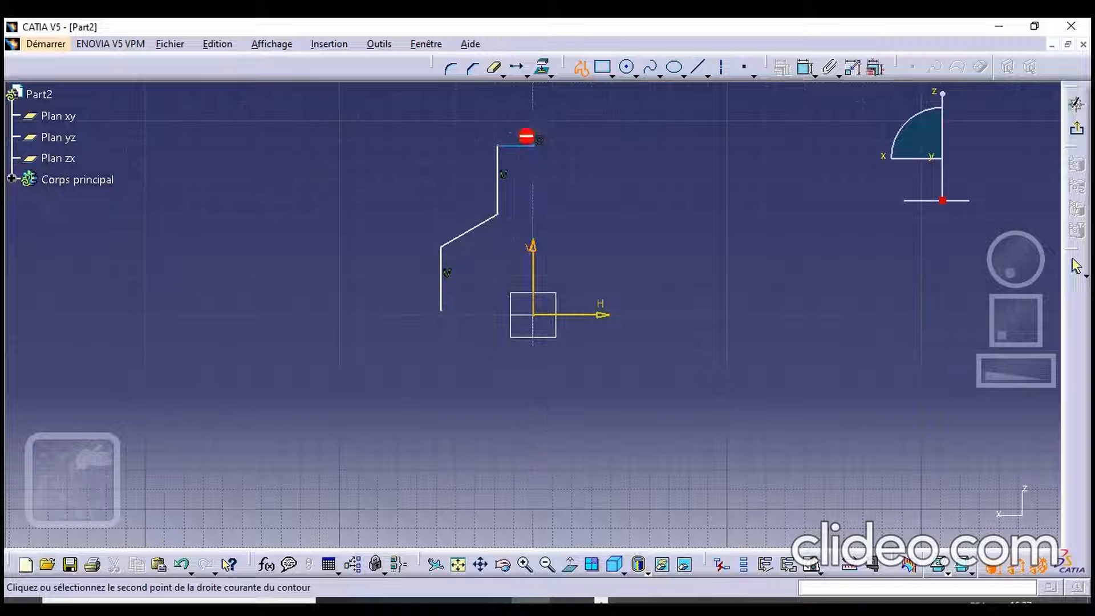
pyautogui.click(532, 146)
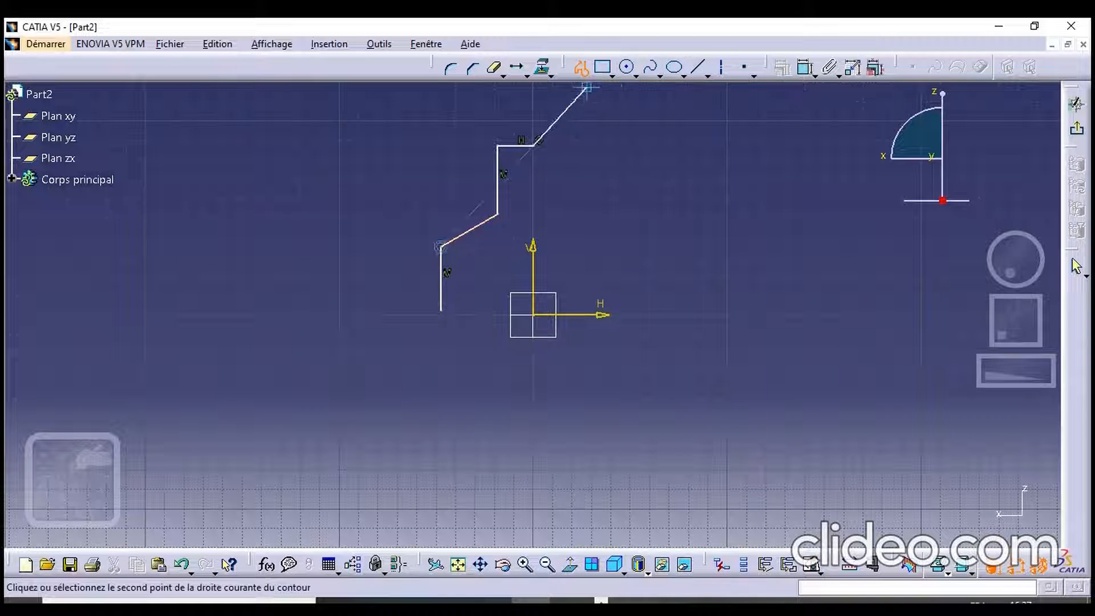
pyautogui.click(580, 67)
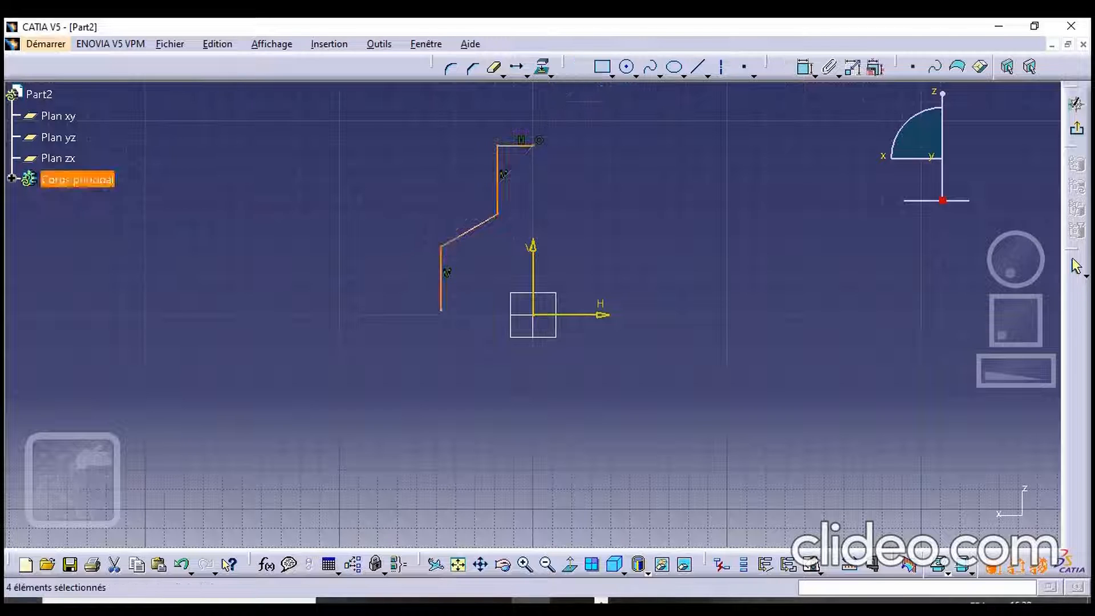
pyautogui.press('Escape')
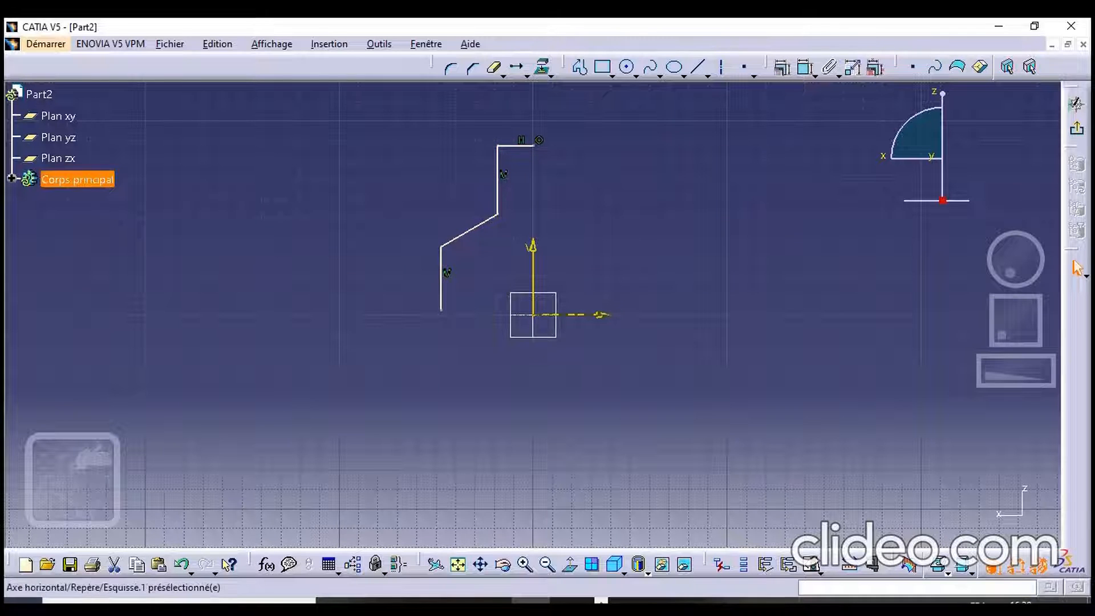
# Constrain the lower endpoint of the profile to be coincident with the horizontal axis
pyautogui.click(598, 314)
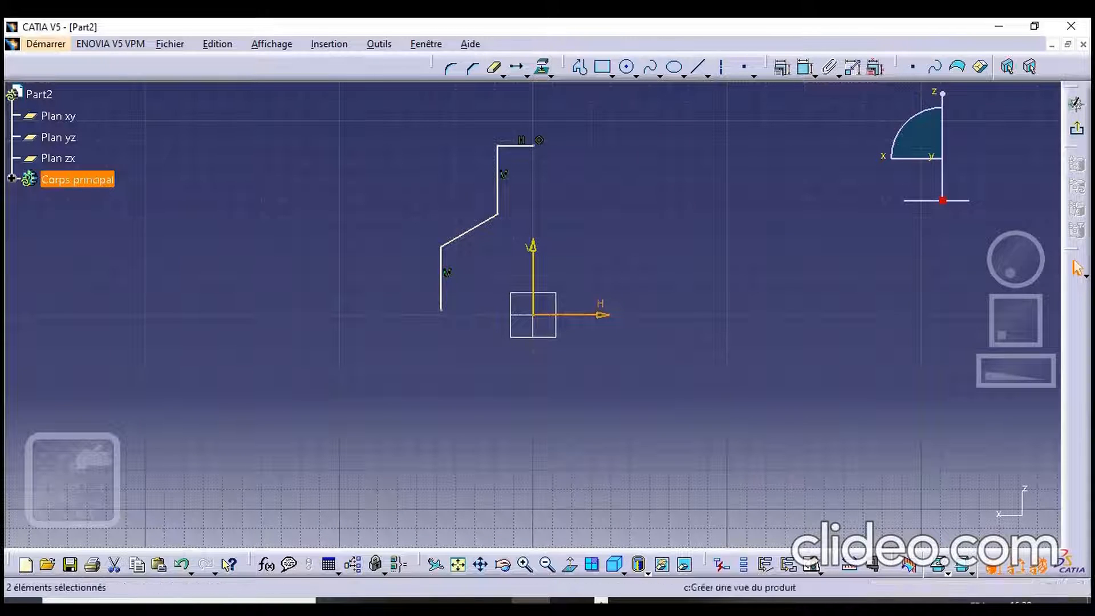
pyautogui.click(782, 68)
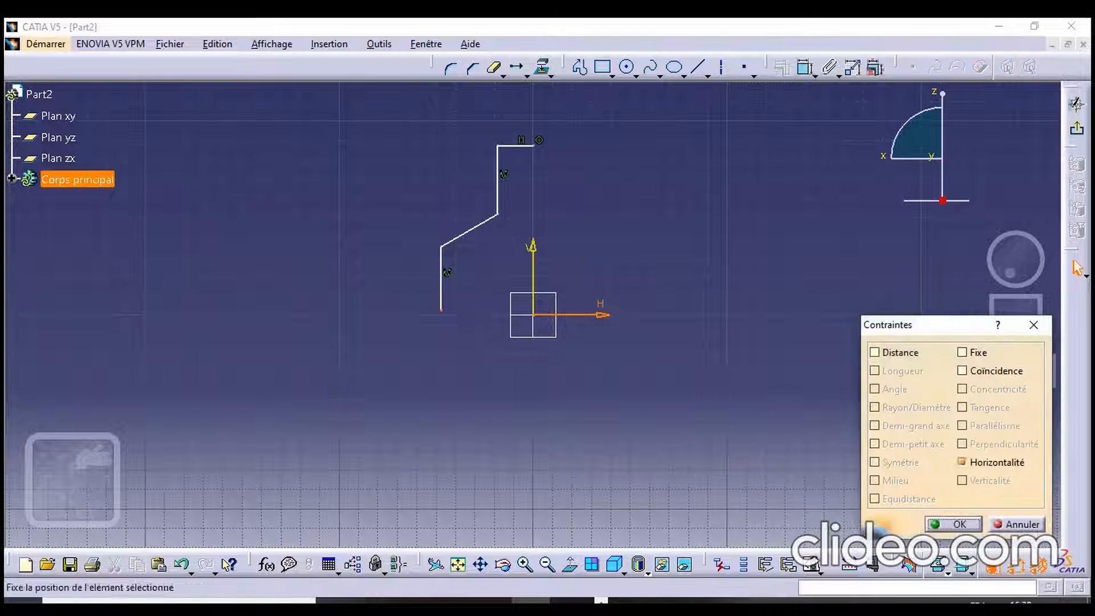
pyautogui.click(963, 371)
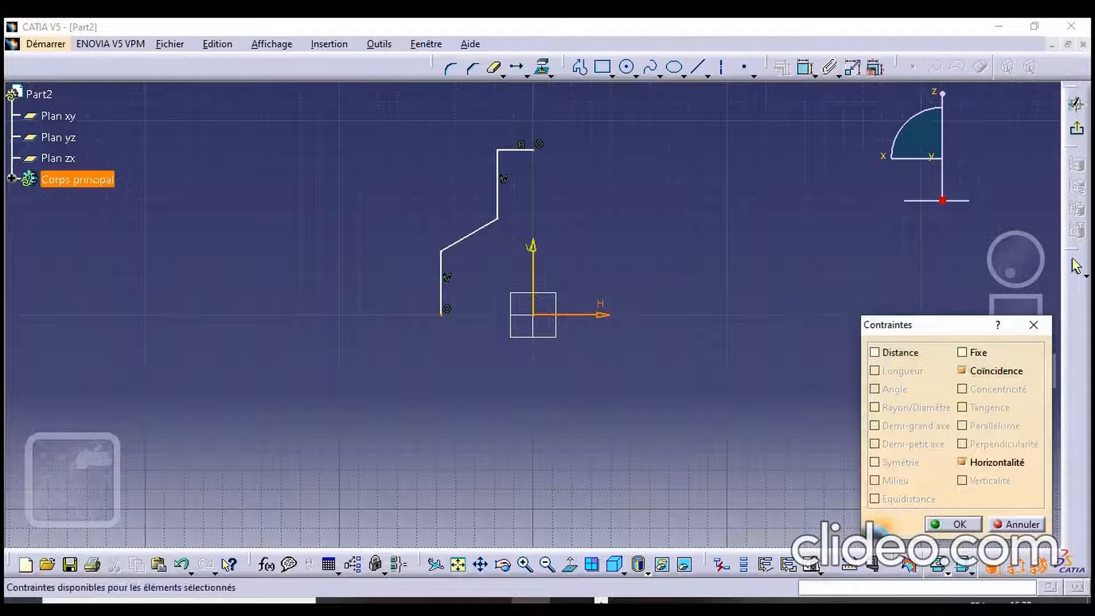
pyautogui.click(955, 524)
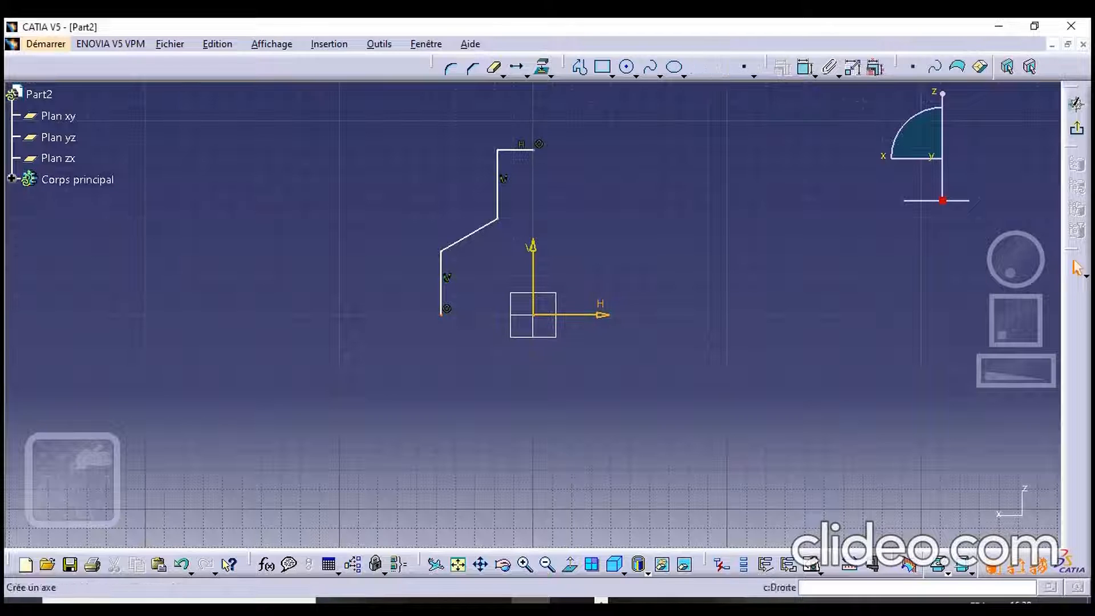
# Draw a horizontal base line about 48 mm long from the profile's lower endpoint to the origin
pyautogui.click(699, 67)
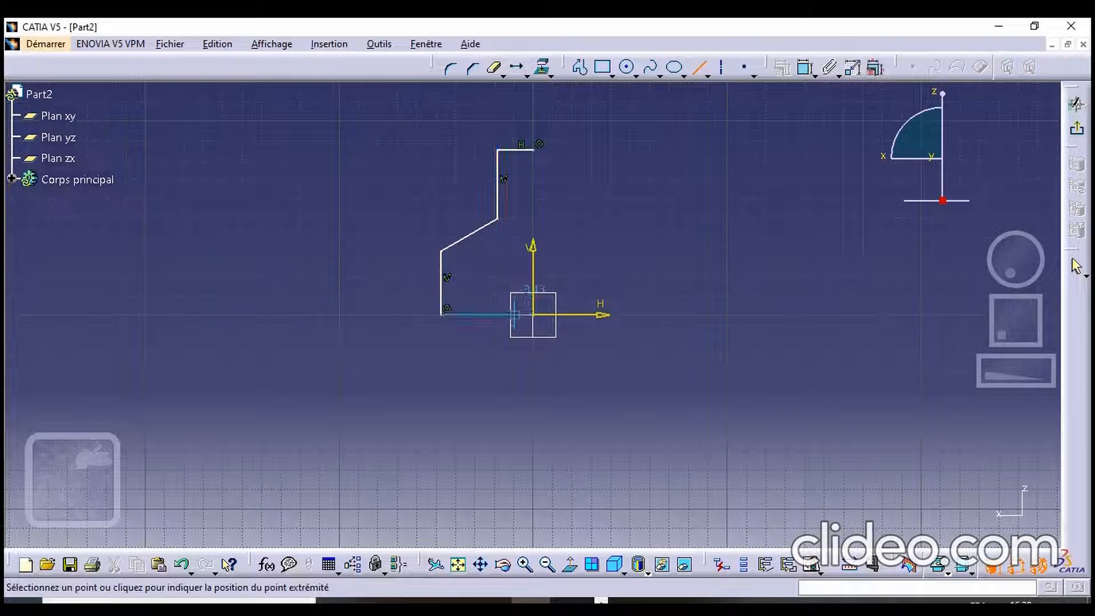
pyautogui.click(533, 314)
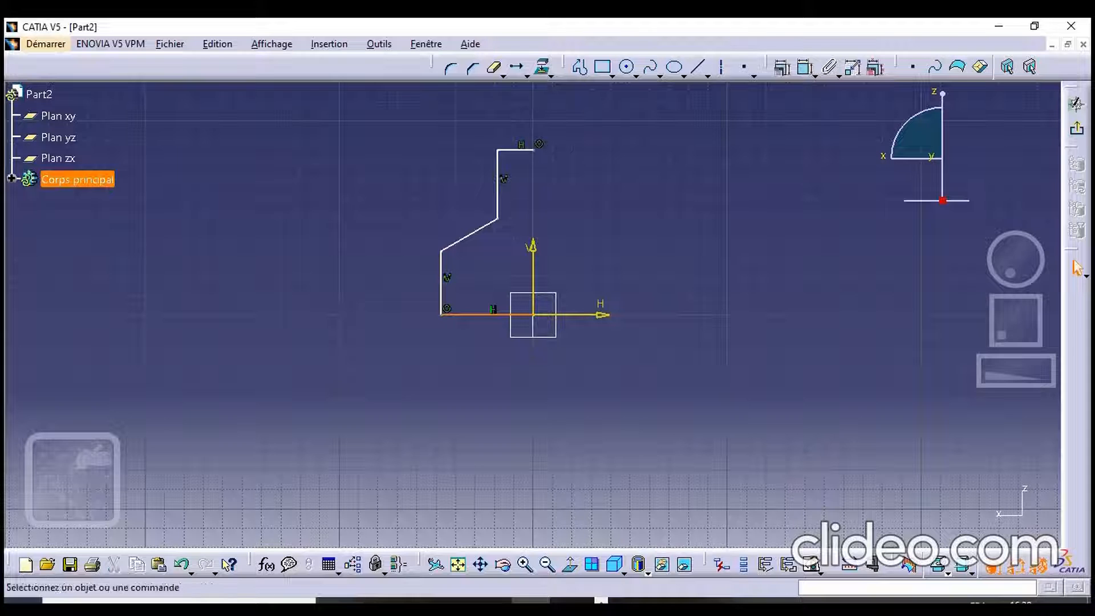
pyautogui.press('Escape')
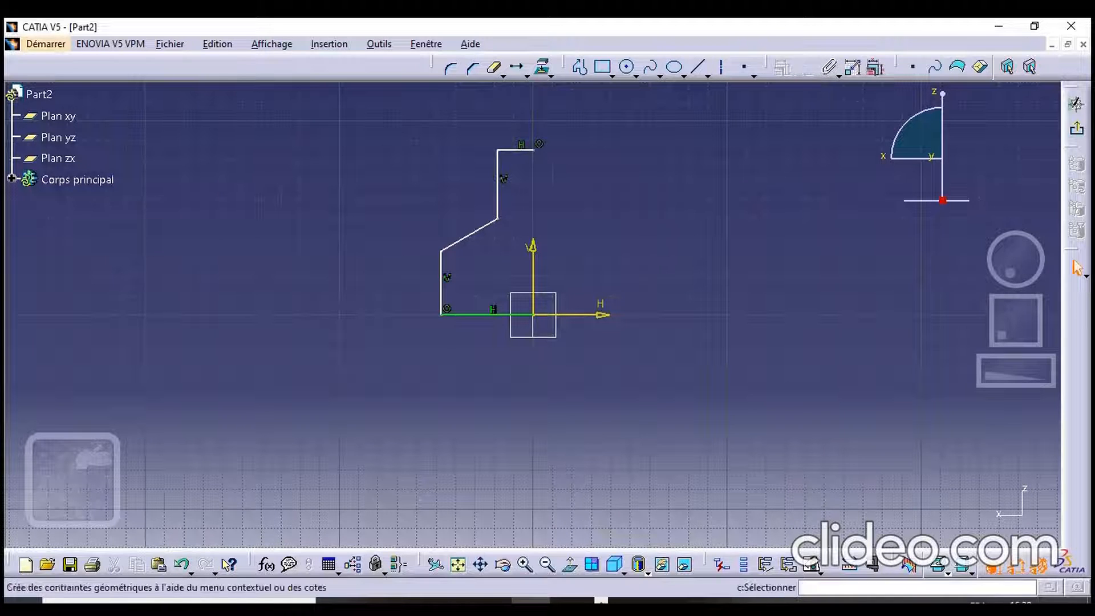
# Dimension the lengths of the profile's upper horizontal line, upper vertical line, lower vertical line and base line
pyautogui.click(806, 68)
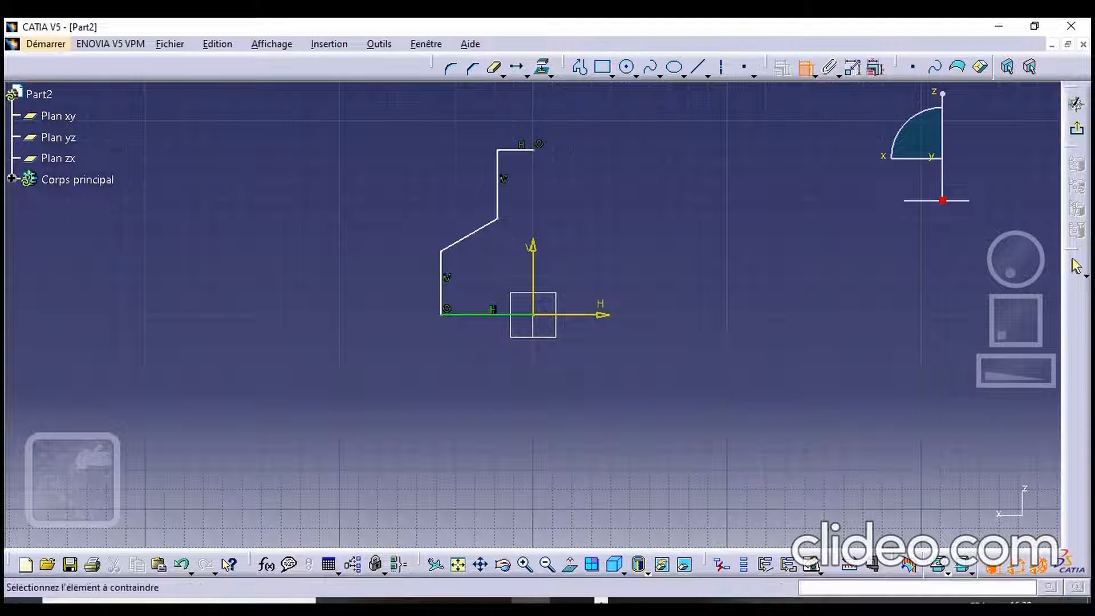
pyautogui.click(516, 150)
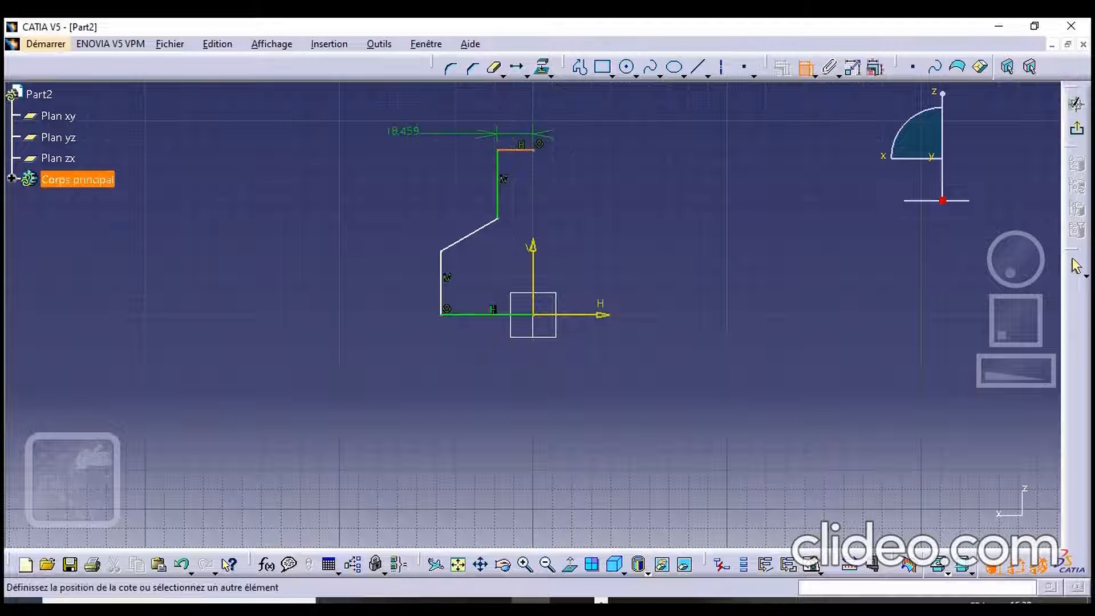
pyautogui.click(403, 132)
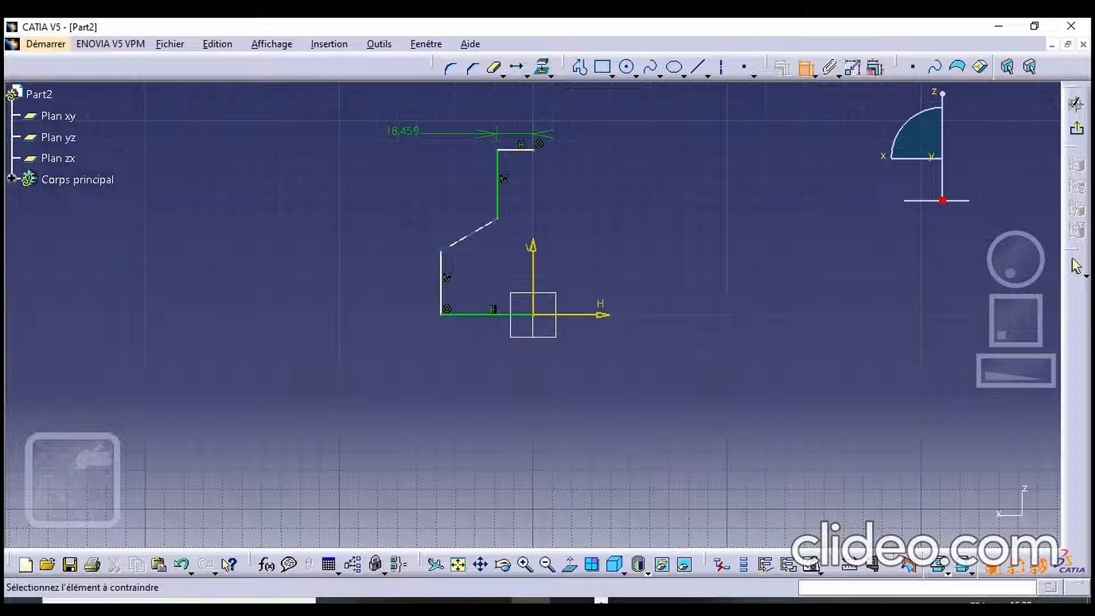
pyautogui.click(497, 188)
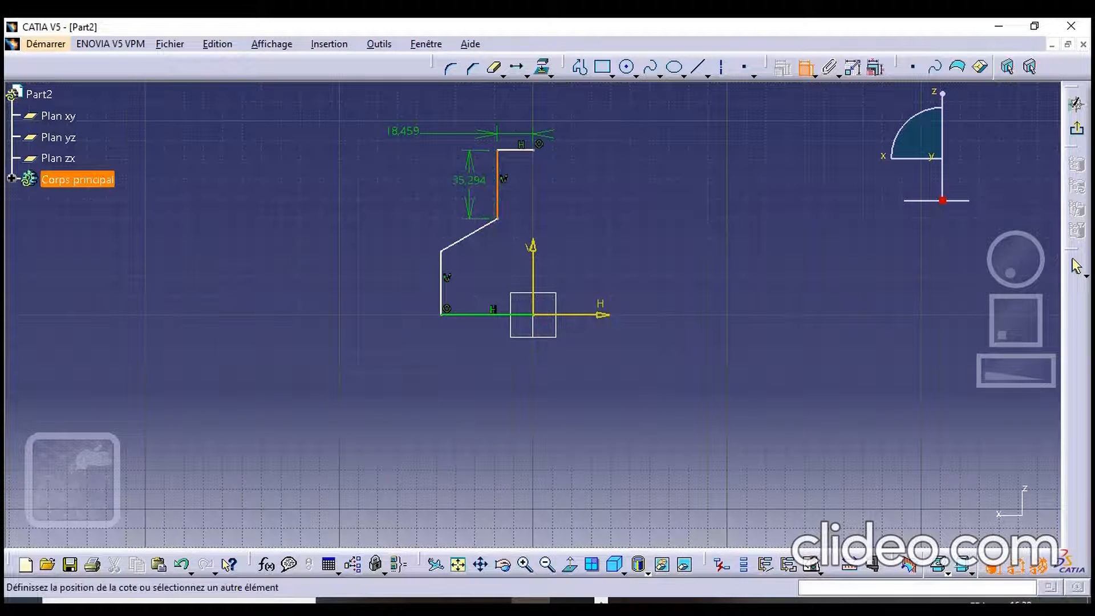
pyautogui.click(469, 181)
pyautogui.click(441, 286)
pyautogui.click(404, 269)
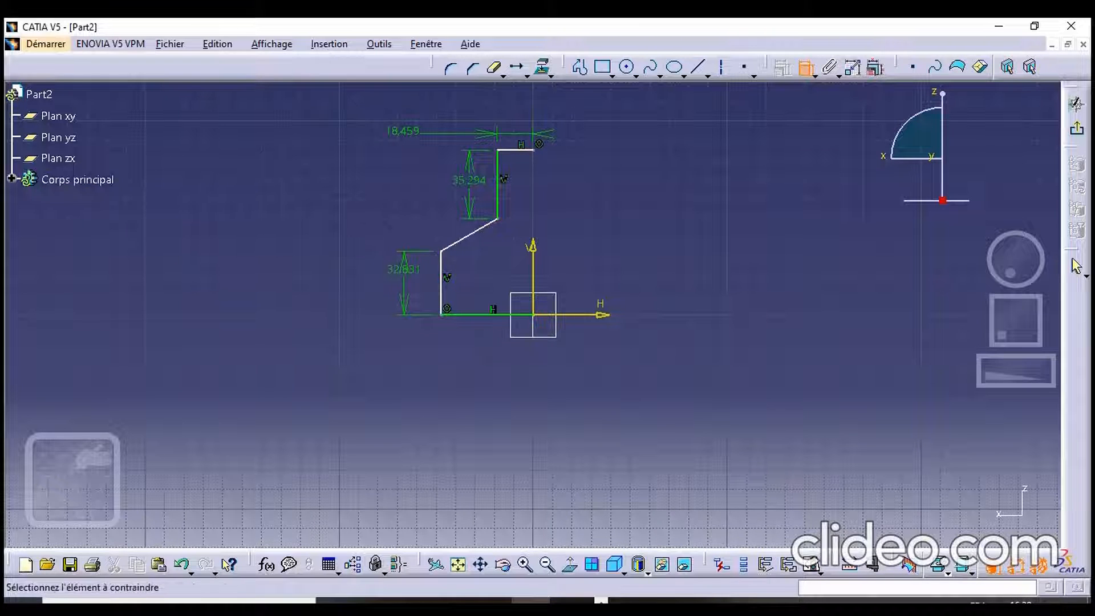
pyautogui.click(462, 315)
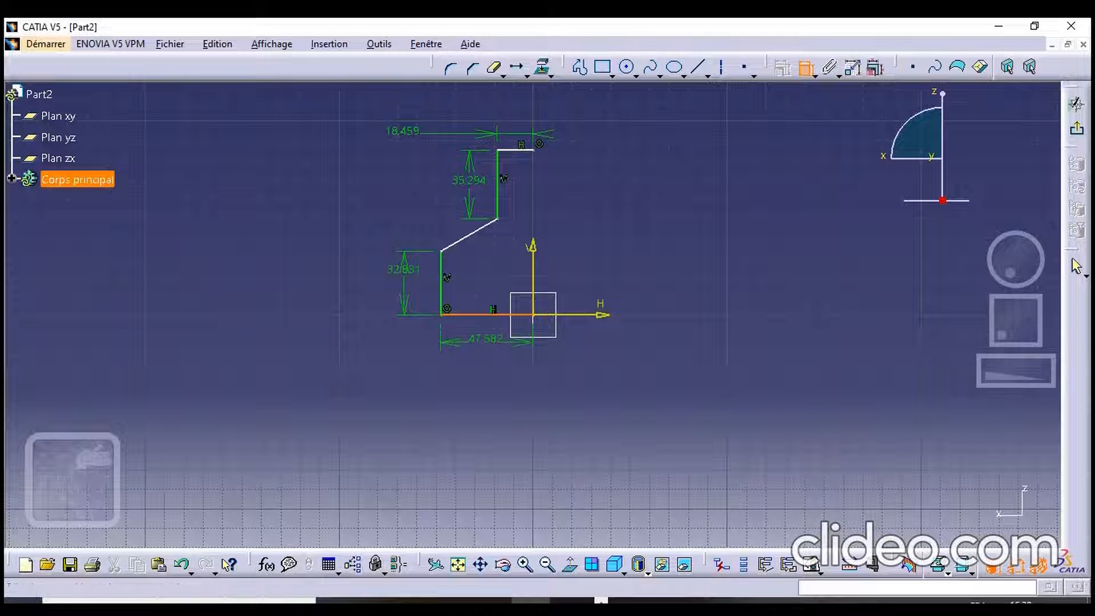
pyautogui.click(485, 340)
# Dimension the overall height between the profile's upper horizontal line and its base line
pyautogui.click(517, 150)
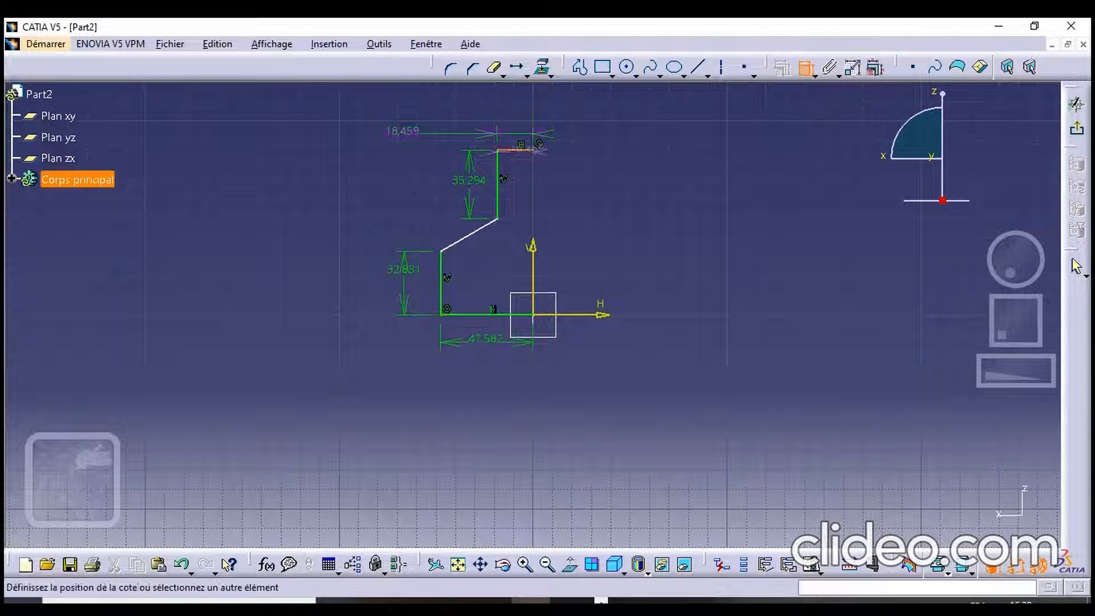
pyautogui.click(494, 314)
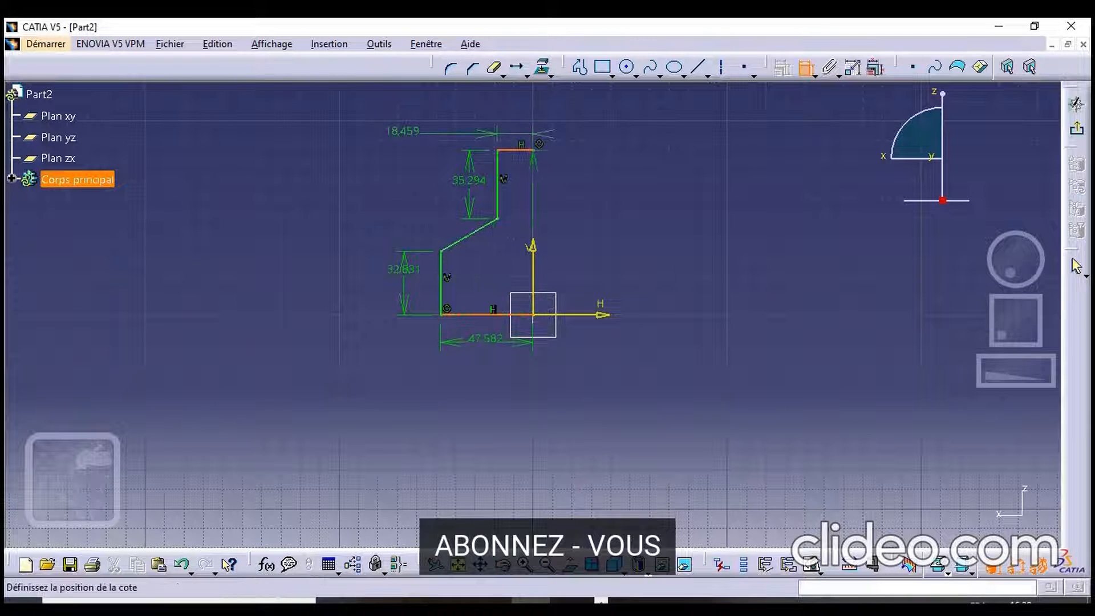
pyautogui.click(695, 250)
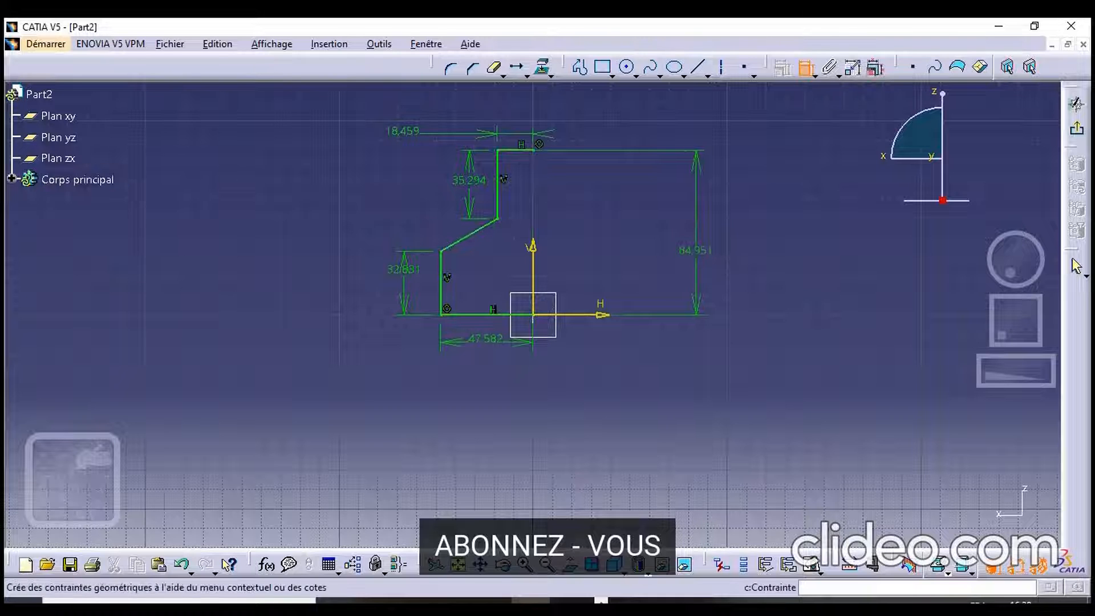
pyautogui.click(806, 68)
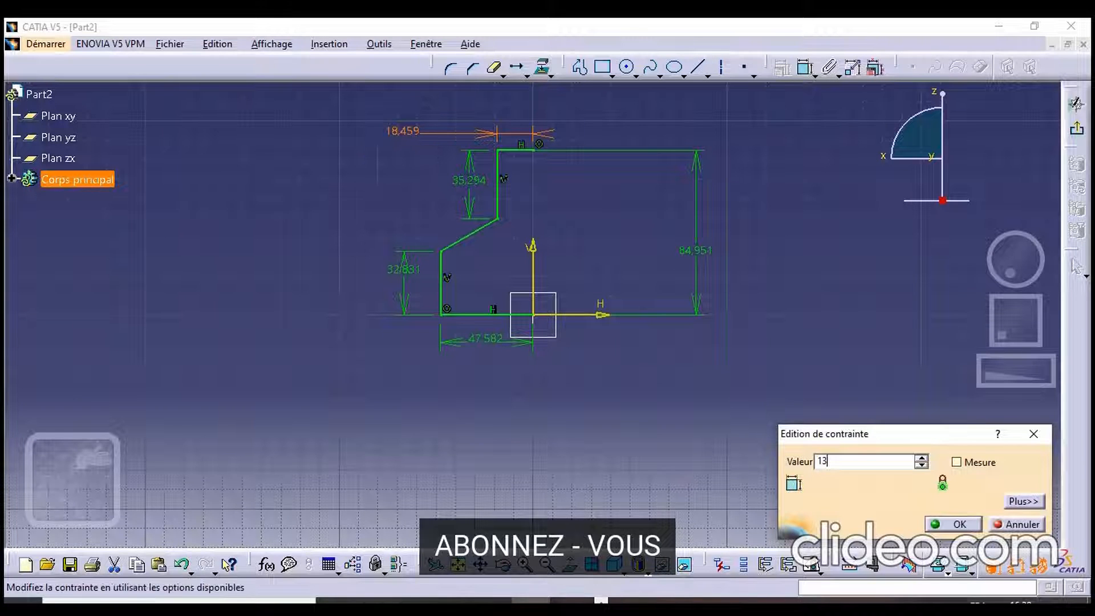
# Set the upper horizontal line's length to 13 mm and the upper vertical line's length to 20 mm
pyautogui.press('Return')
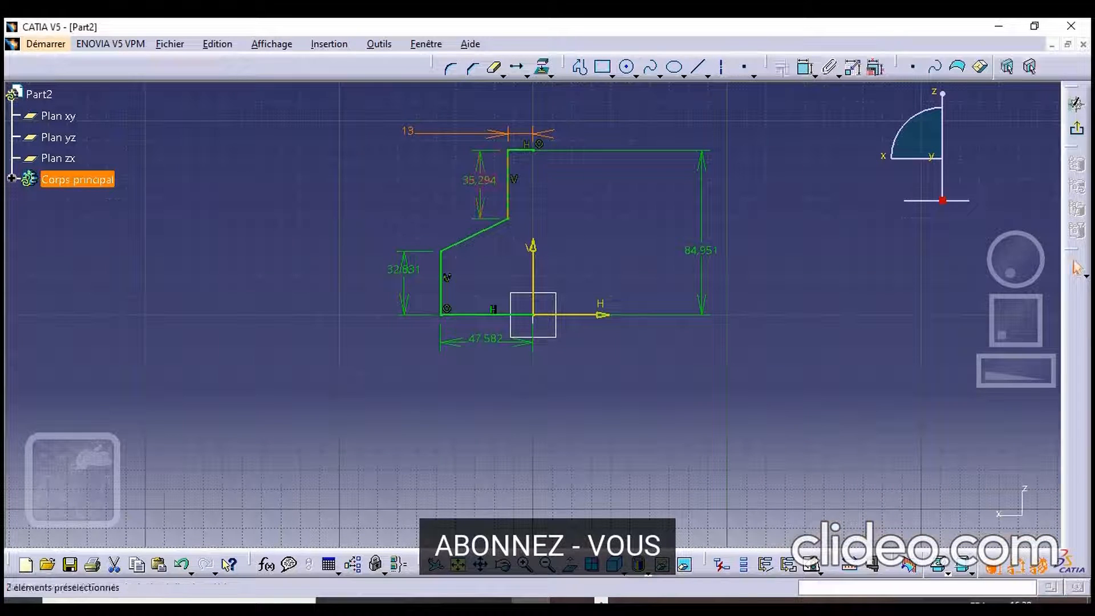
pyautogui.doubleClick(479, 182)
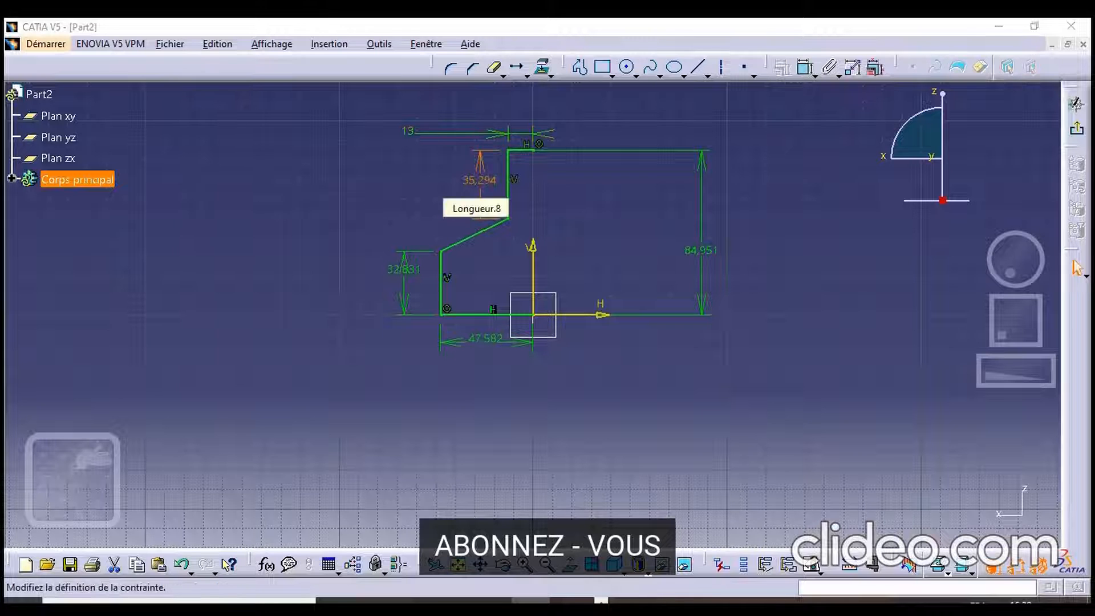
pyautogui.write('40')
pyautogui.press('Return')
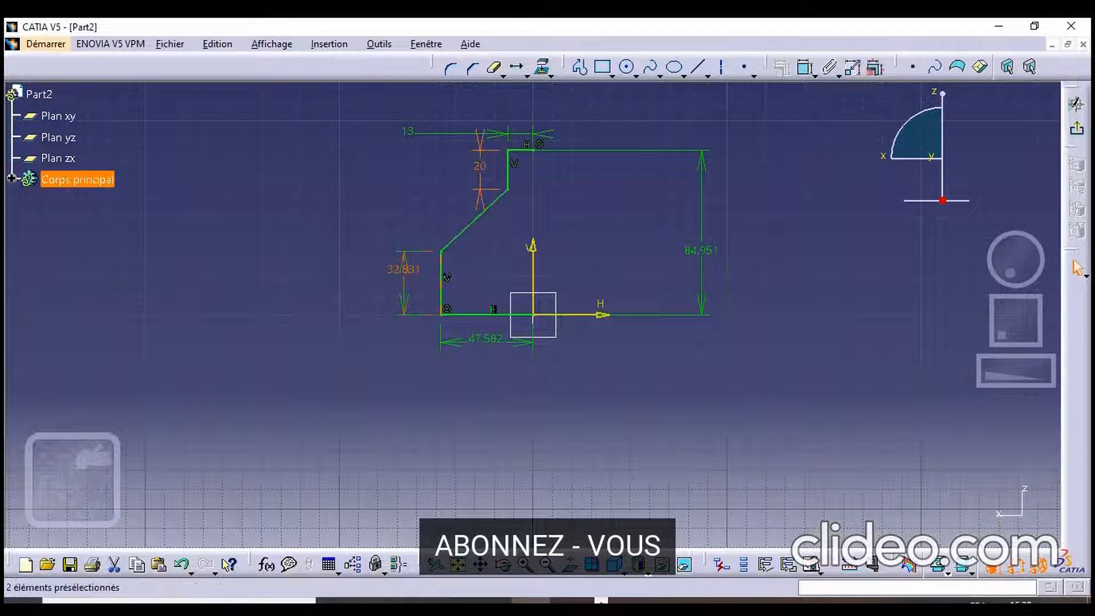
# Set the lower vertical line's length to 10 mm and the base line's length to 22 mm
pyautogui.doubleClick(404, 273)
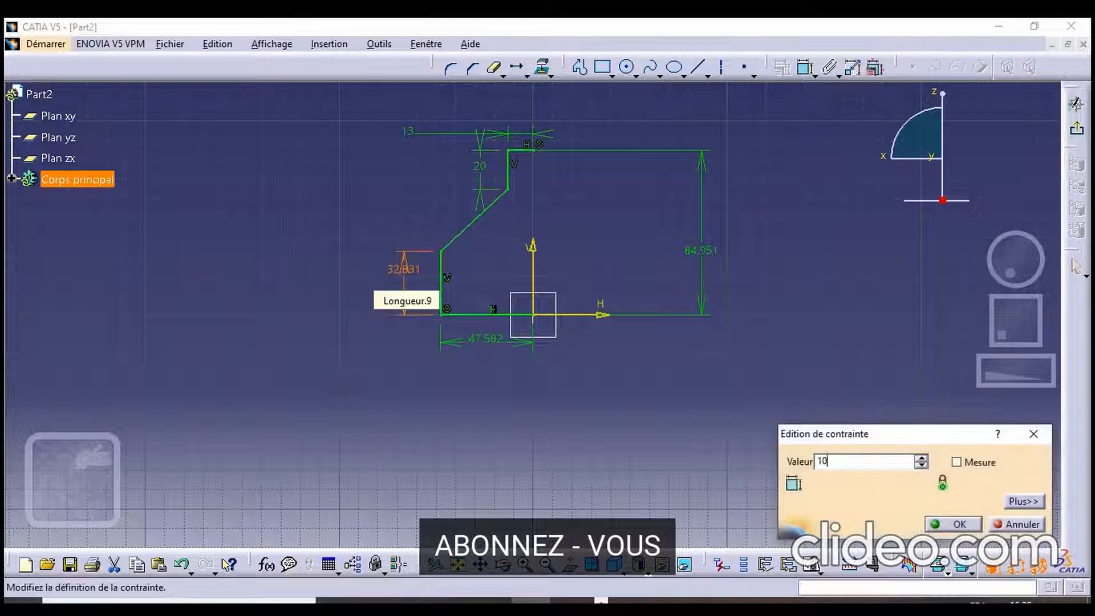
pyautogui.write('10')
pyautogui.press('Return')
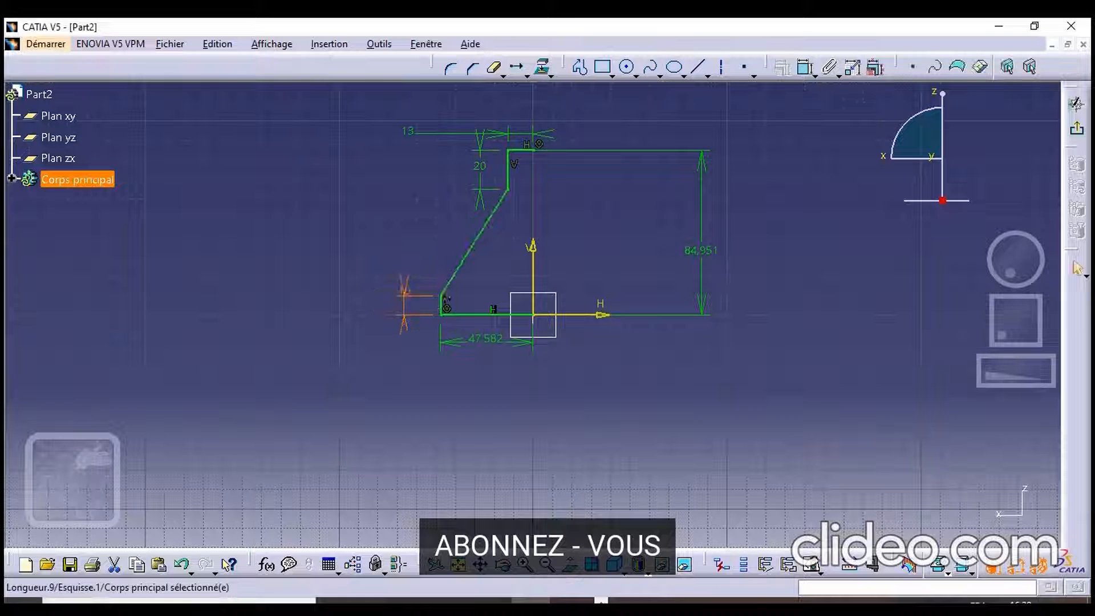
pyautogui.doubleClick(486, 339)
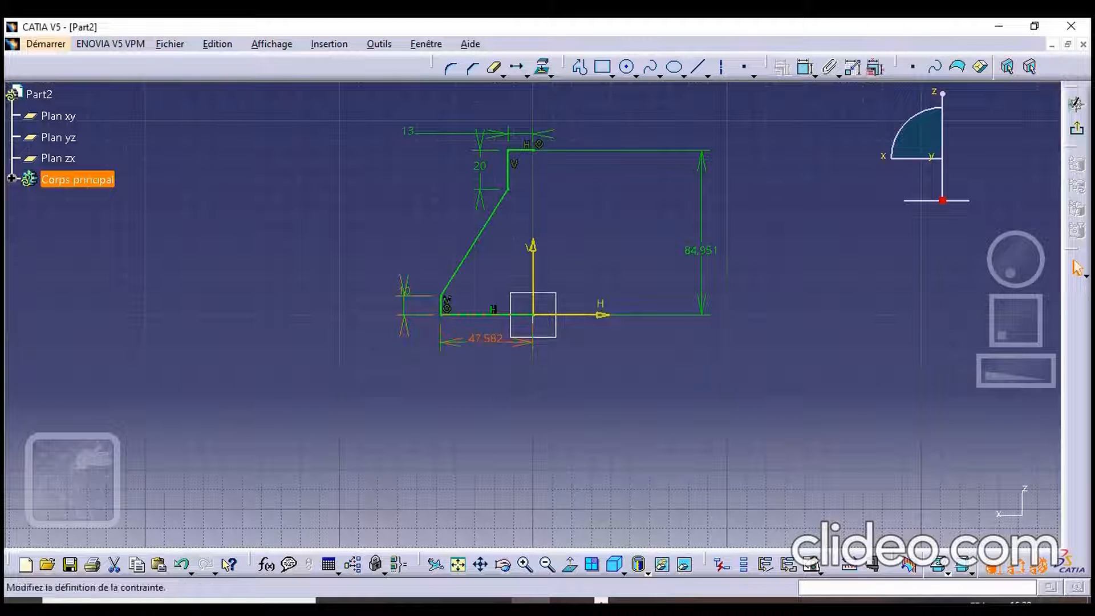
pyautogui.write('22')
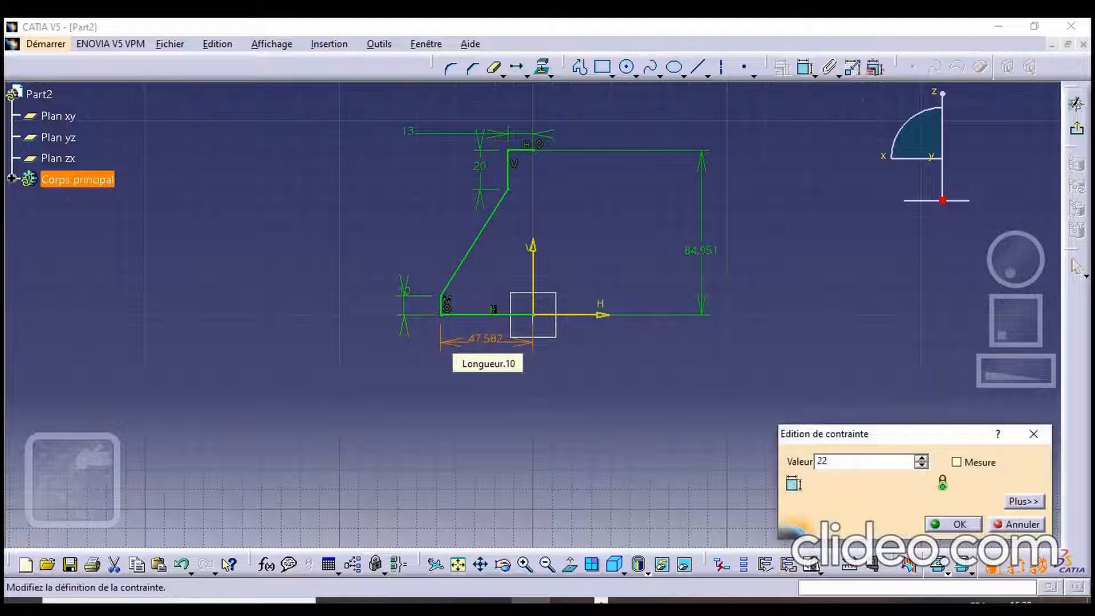
pyautogui.press('Return')
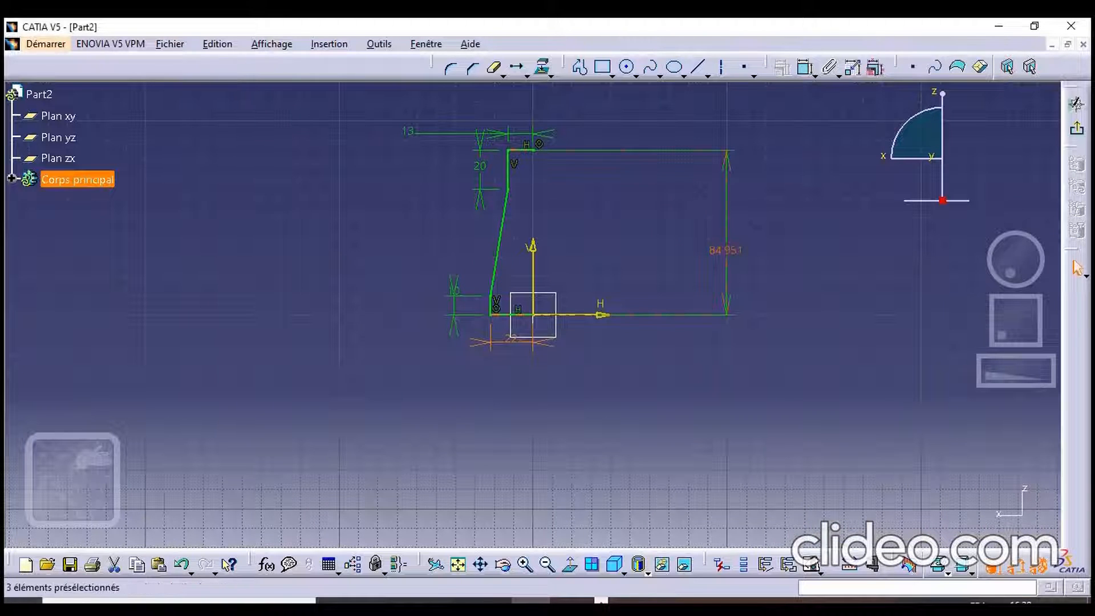
# Set the profile's overall height to 40 mm and move that dimension closer to the profile
pyautogui.doubleClick(726, 251)
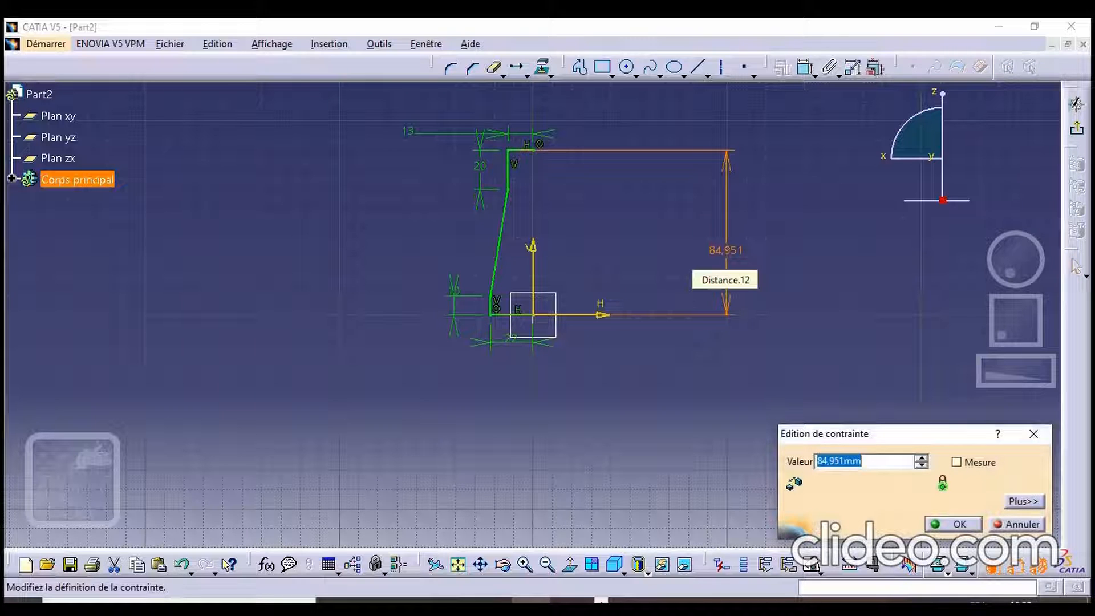
pyautogui.write('40')
pyautogui.press('Return')
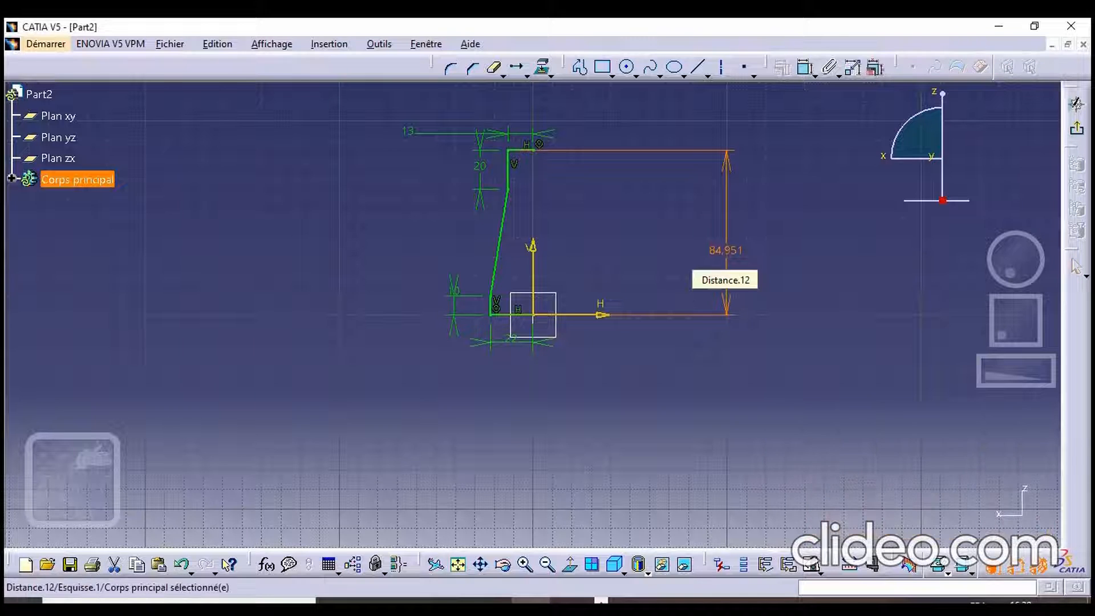
pyautogui.moveTo(676, 347)
pyautogui.mouseDown(button='middle')
pyautogui.moveTo(676, 276)
pyautogui.moveTo(599, 350)
pyautogui.mouseUp(button='middle')
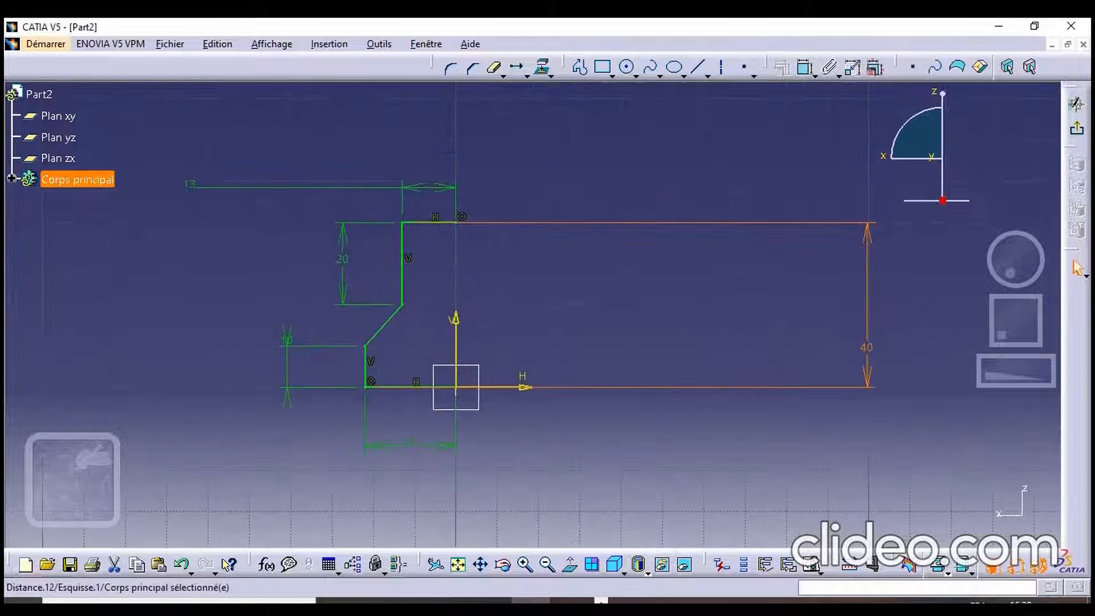
pyautogui.moveTo(867, 348); pyautogui.dragTo(611, 347)
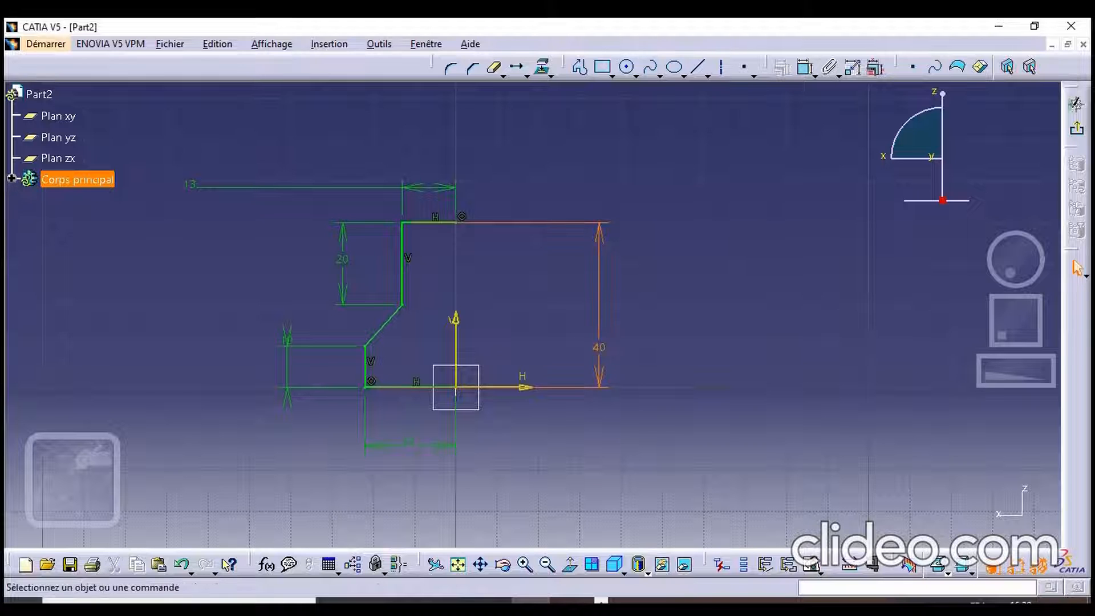
pyautogui.click(656, 348)
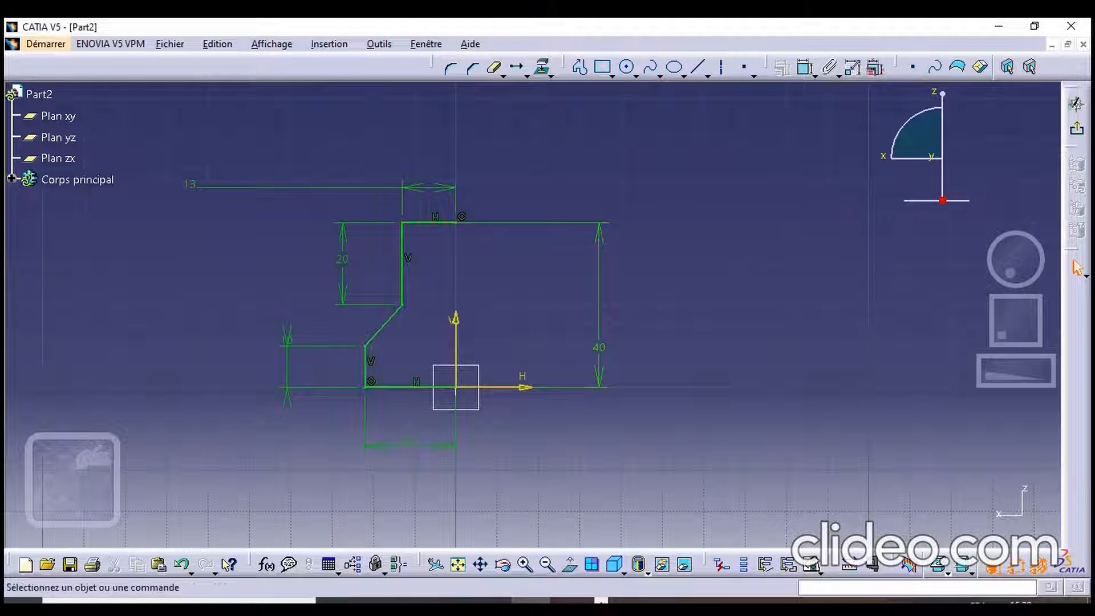
# Mirror all five lines of the half profile about the sketch's vertical axis
pyautogui.click(431, 223)
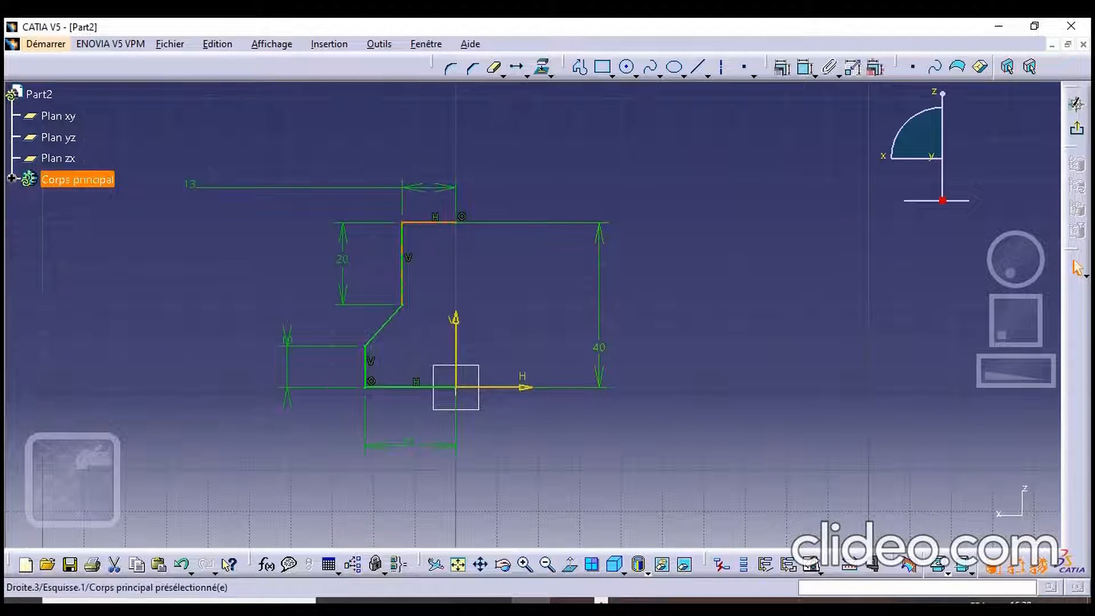
pyautogui.keyDown('ctrl'); pyautogui.click(402, 274); pyautogui.keyUp('ctrl')
pyautogui.keyDown('ctrl'); pyautogui.click(383, 325); pyautogui.keyUp('ctrl')
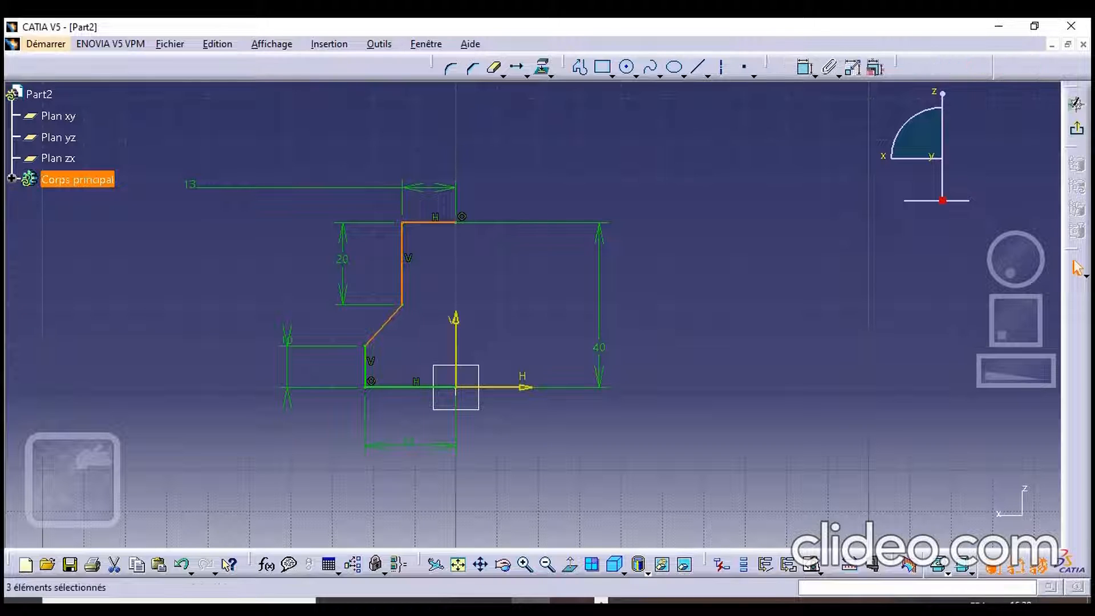
pyautogui.keyDown('ctrl'); pyautogui.click(365, 366); pyautogui.keyUp('ctrl')
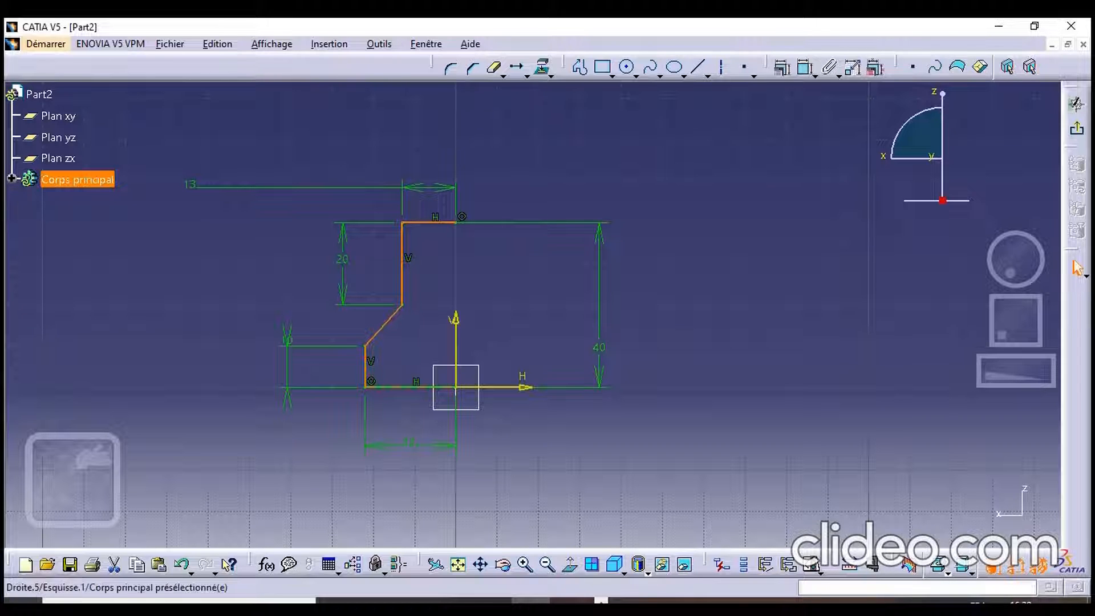
pyautogui.keyDown('ctrl'); pyautogui.click(399, 387); pyautogui.keyUp('ctrl')
pyautogui.keyDown('ctrl'); pyautogui.moveTo(533, 313); pyautogui.dragTo(532, 297, button='middle'); pyautogui.keyUp('ctrl')
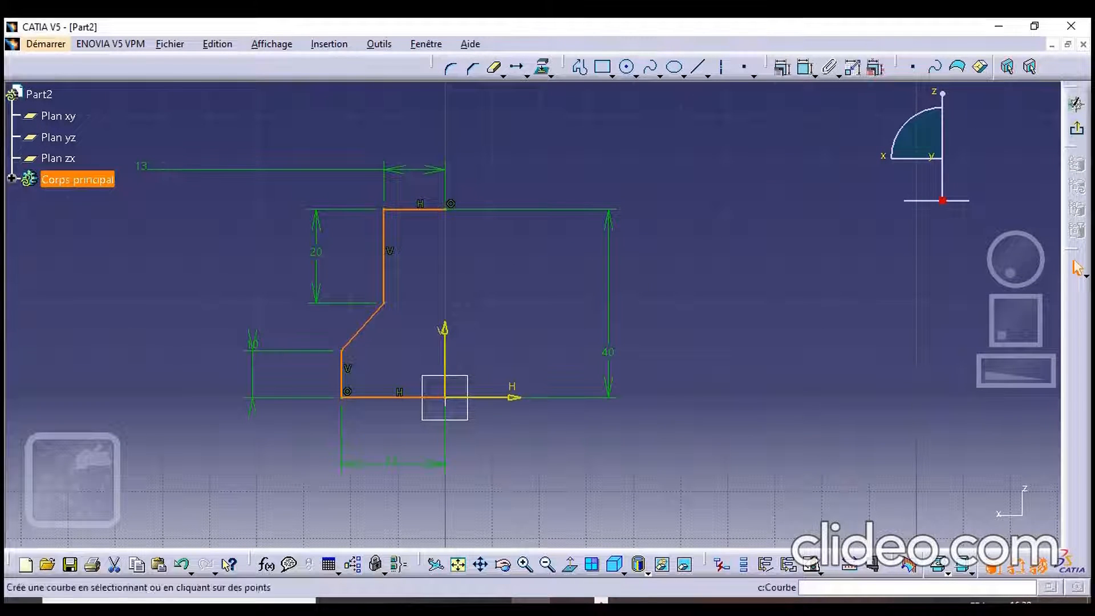
pyautogui.click(551, 76)
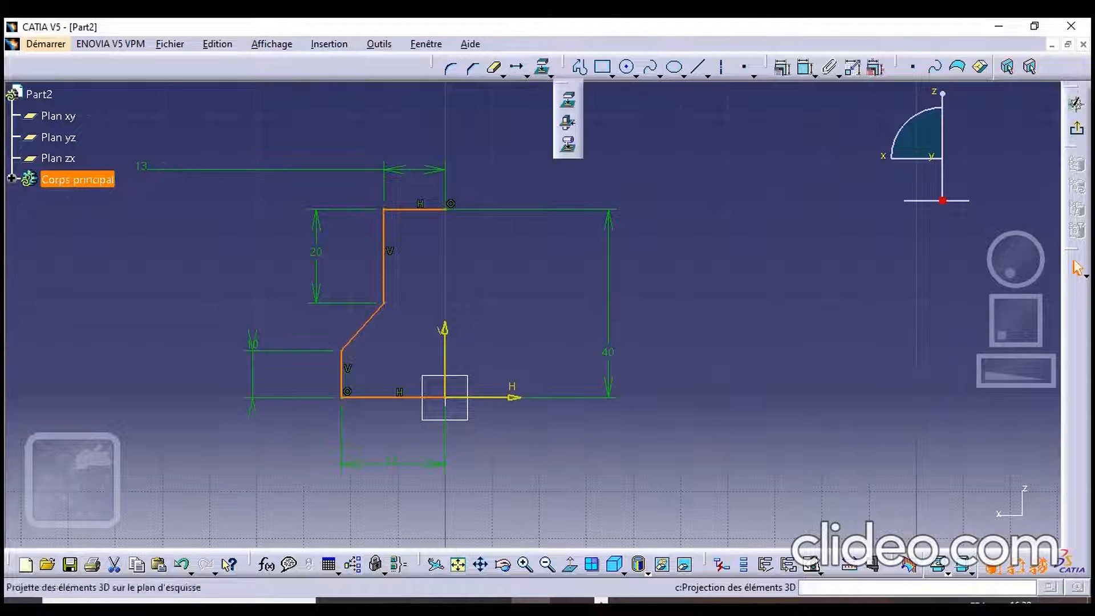
pyautogui.click(550, 74)
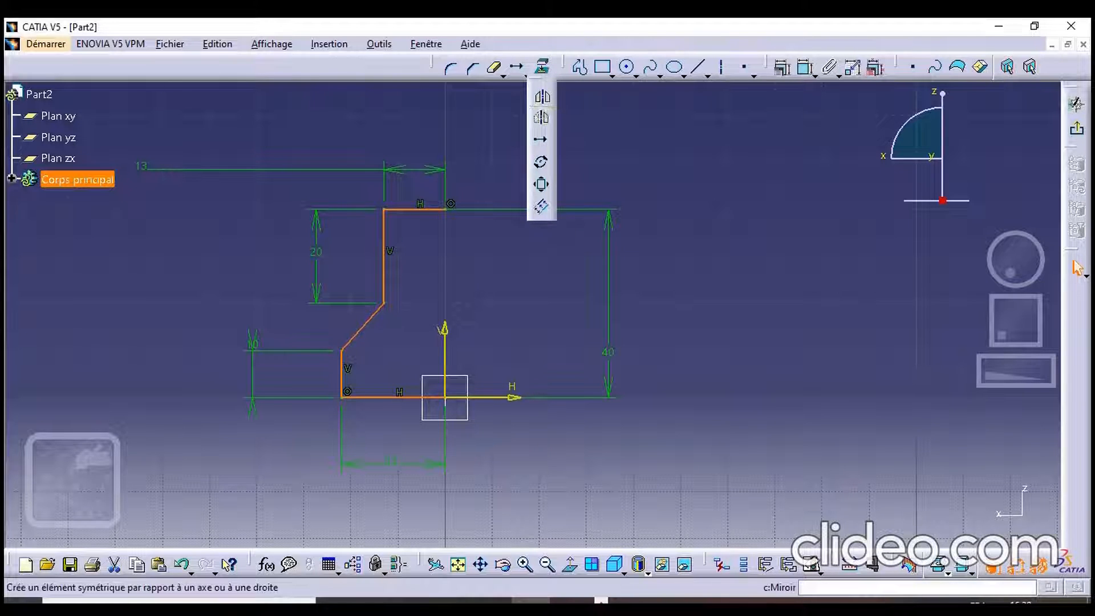
pyautogui.click(542, 97)
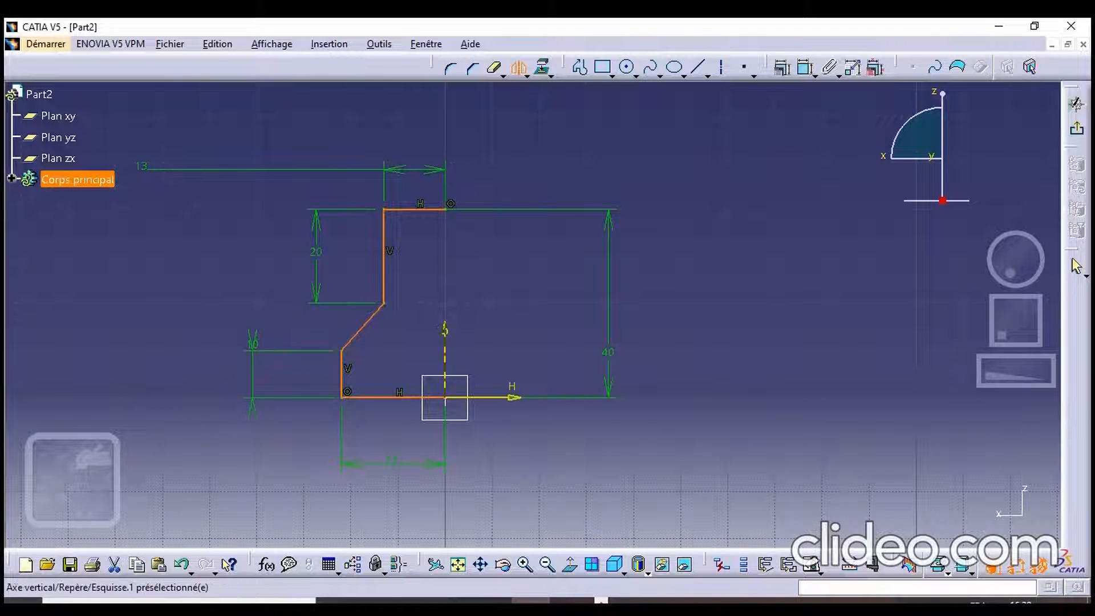
pyautogui.click(445, 394)
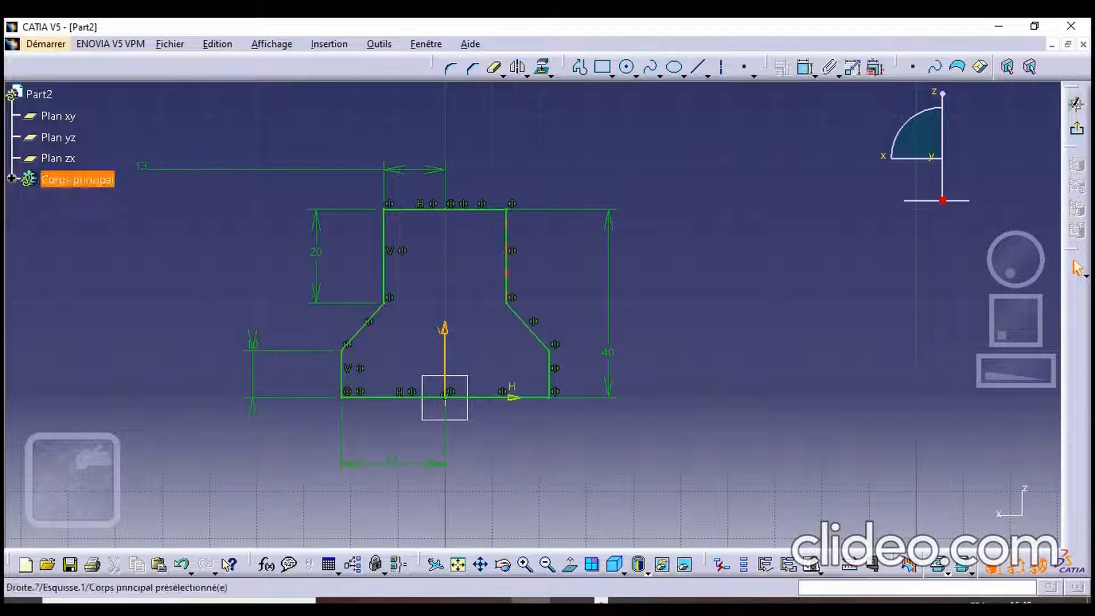
# Draw a circle of about 7.3 mm radius centred on the origin at the middle of the base line
pyautogui.moveTo(539, 256); pyautogui.dragTo(589, 272, button='middle')
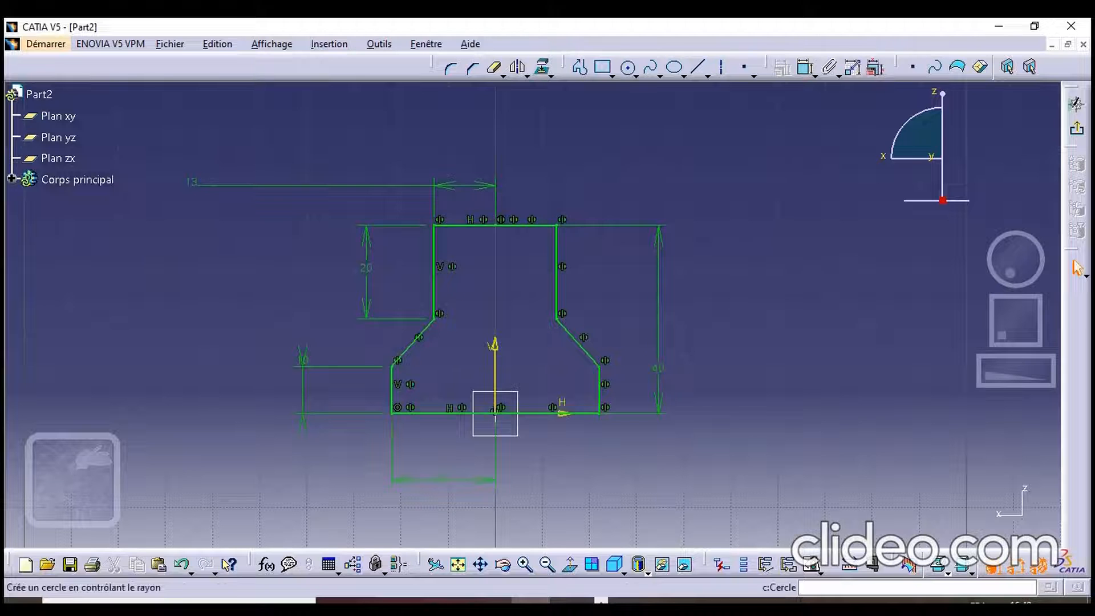
pyautogui.click(628, 68)
pyautogui.keyDown('ctrl'); pyautogui.moveTo(517, 448); pyautogui.dragTo(540, 303, button='middle'); pyautogui.keyUp('ctrl')
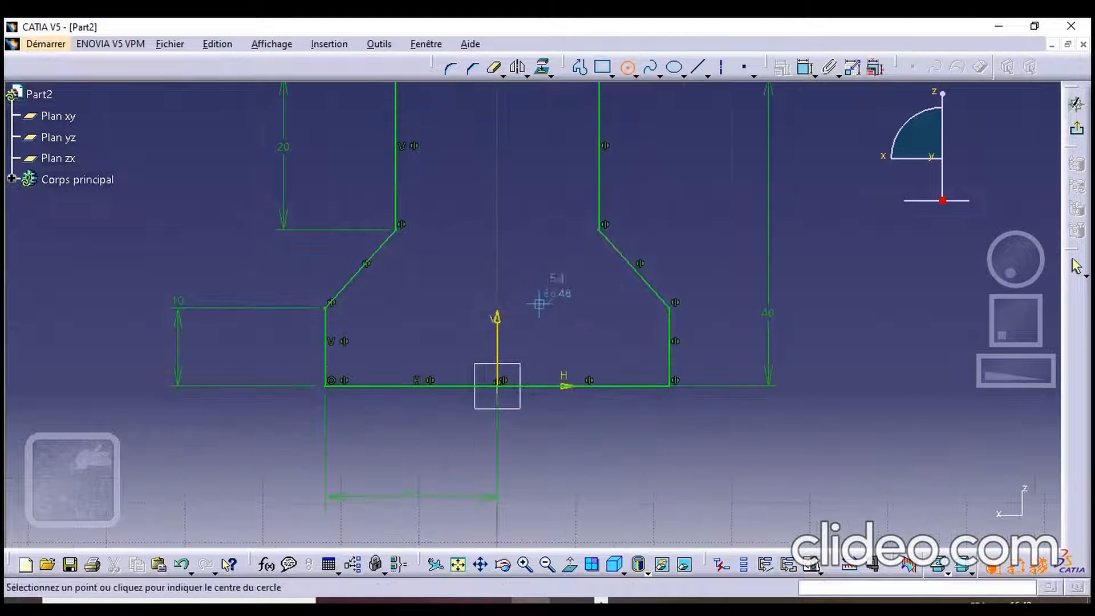
pyautogui.click(498, 387)
pyautogui.click(516, 337)
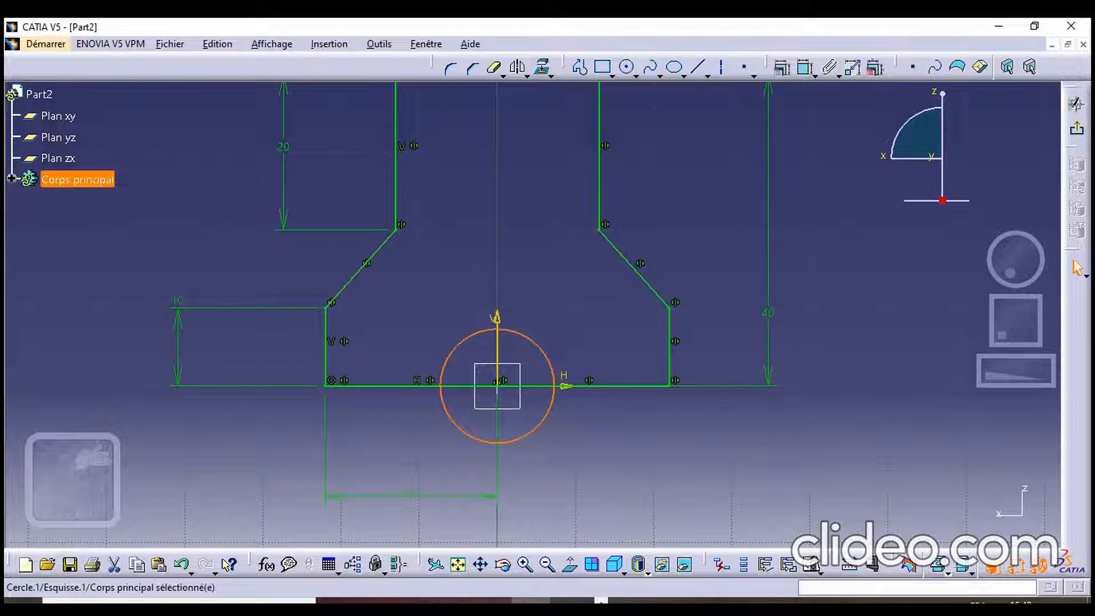
# Dimension the circle's radius and set it to 5 mm
pyautogui.click(806, 67)
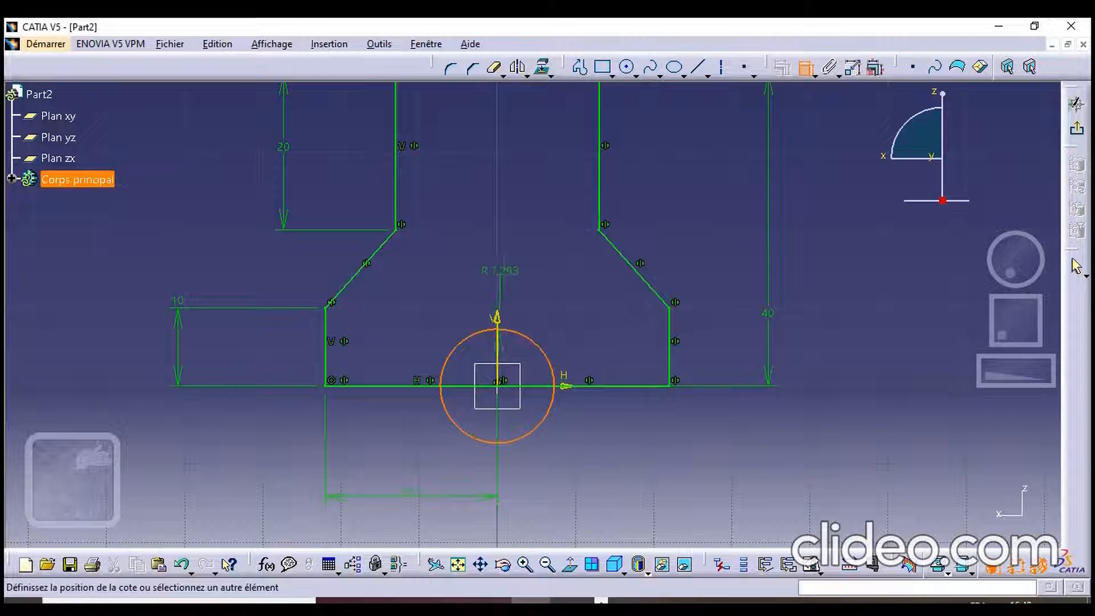
pyautogui.click(406, 304)
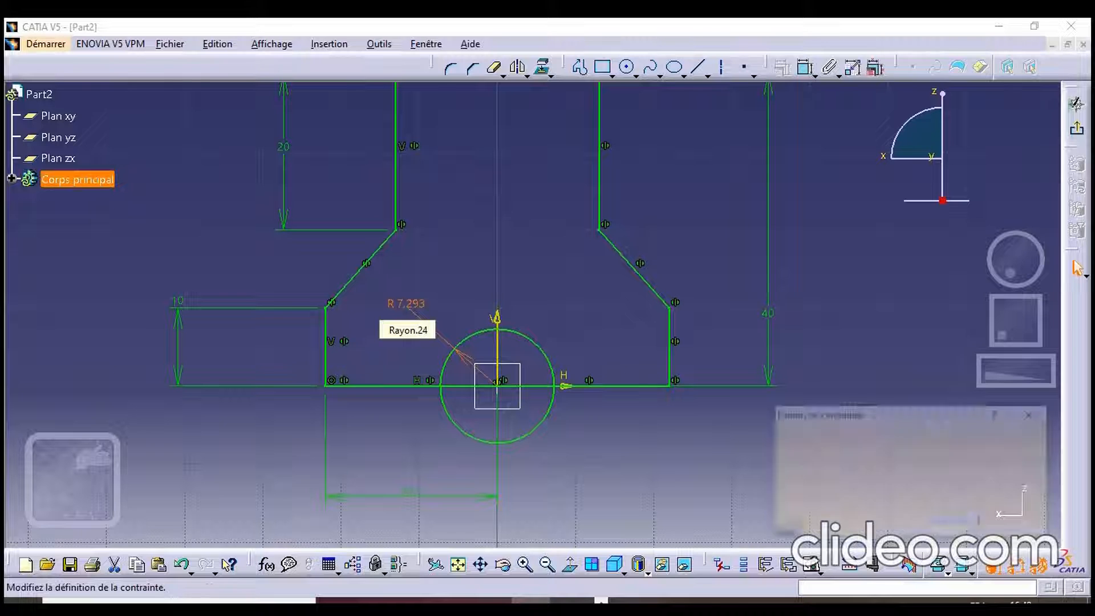
pyautogui.write('5mm')
pyautogui.press('Return')
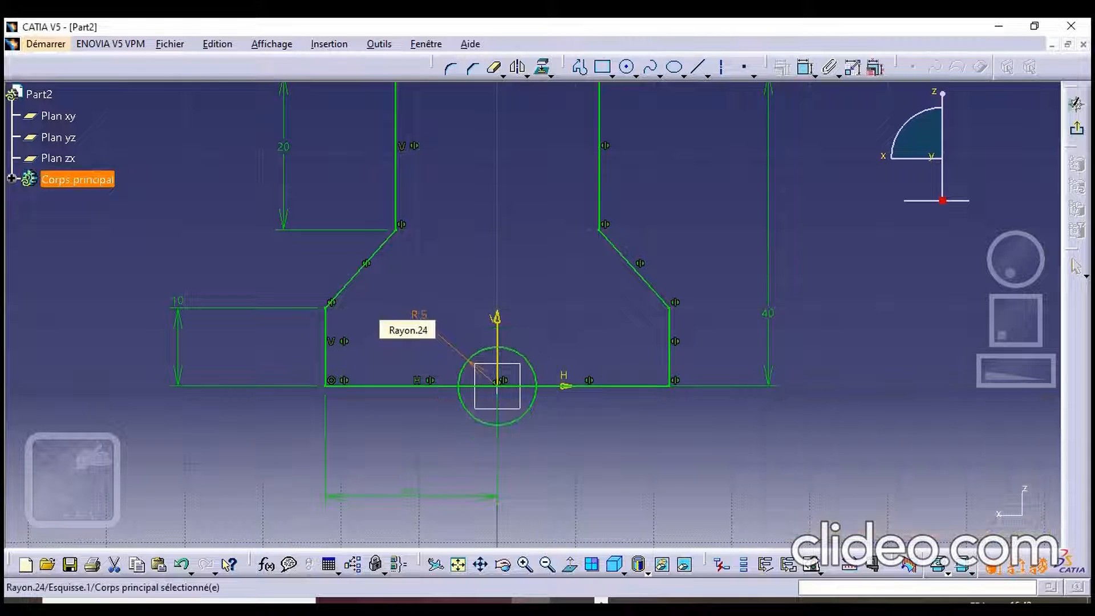
# Trim away the circle's lower half and the base line segments inside it, leaving a semicircular notch in the profile
pyautogui.moveTo(419, 317)
pyautogui.mouseDown(button='middle')
pyautogui.moveTo(419, 370)
pyautogui.moveTo(405, 366)
pyautogui.mouseUp(button='middle')
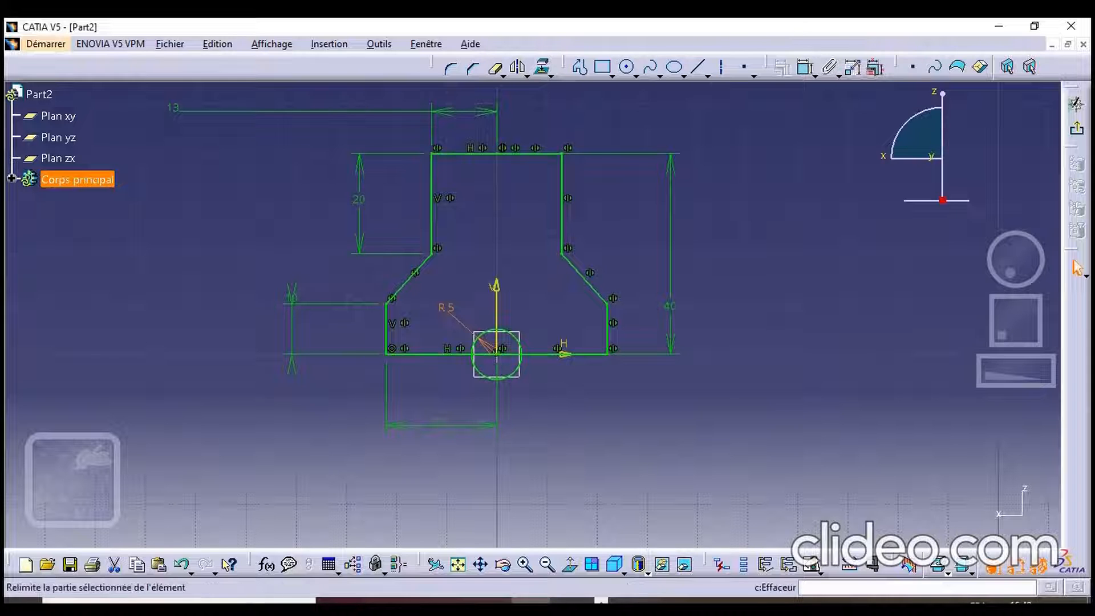
pyautogui.click(496, 68)
pyautogui.moveTo(498, 188); pyautogui.dragTo(497, 114, button='middle')
pyautogui.scroll(-1, 479, 342)
pyautogui.moveTo(479, 342); pyautogui.dragTo(487, 273, button='middle')
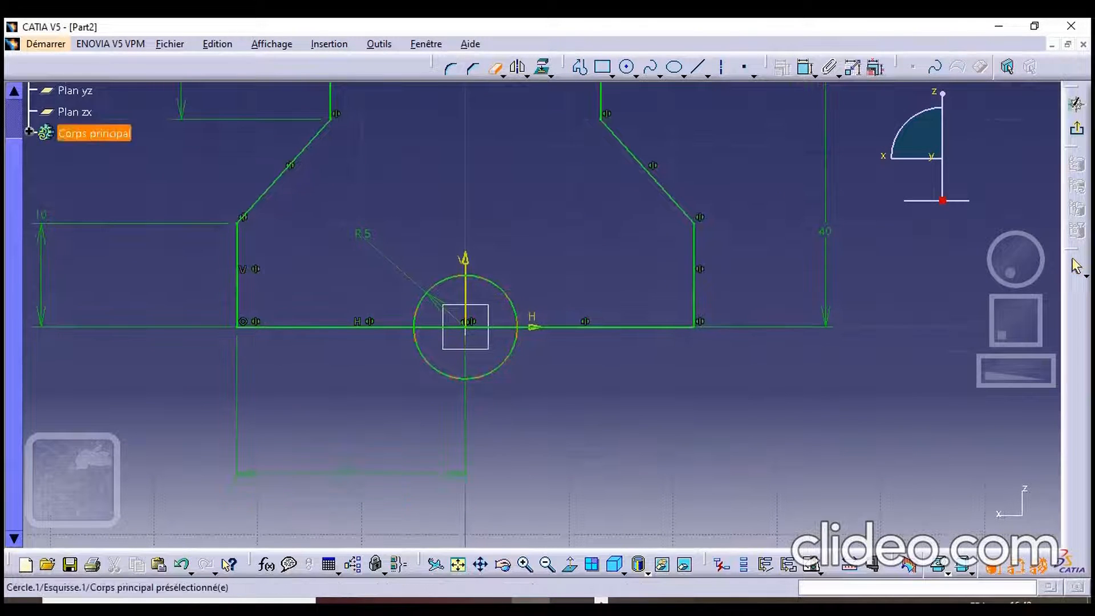
pyautogui.click(465, 379)
pyautogui.click(493, 327)
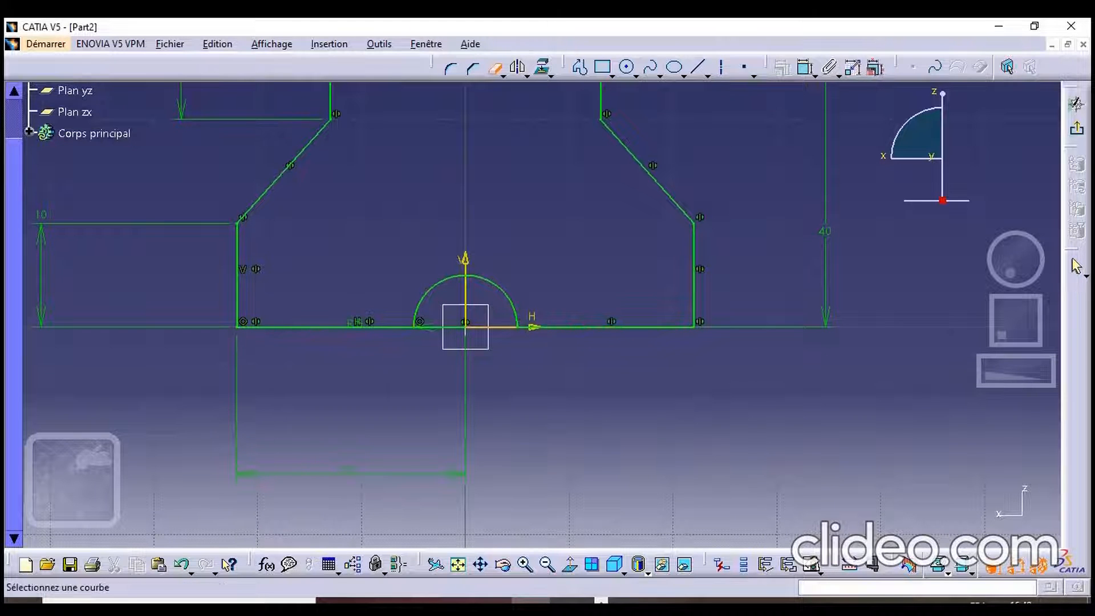
pyautogui.click(464, 326)
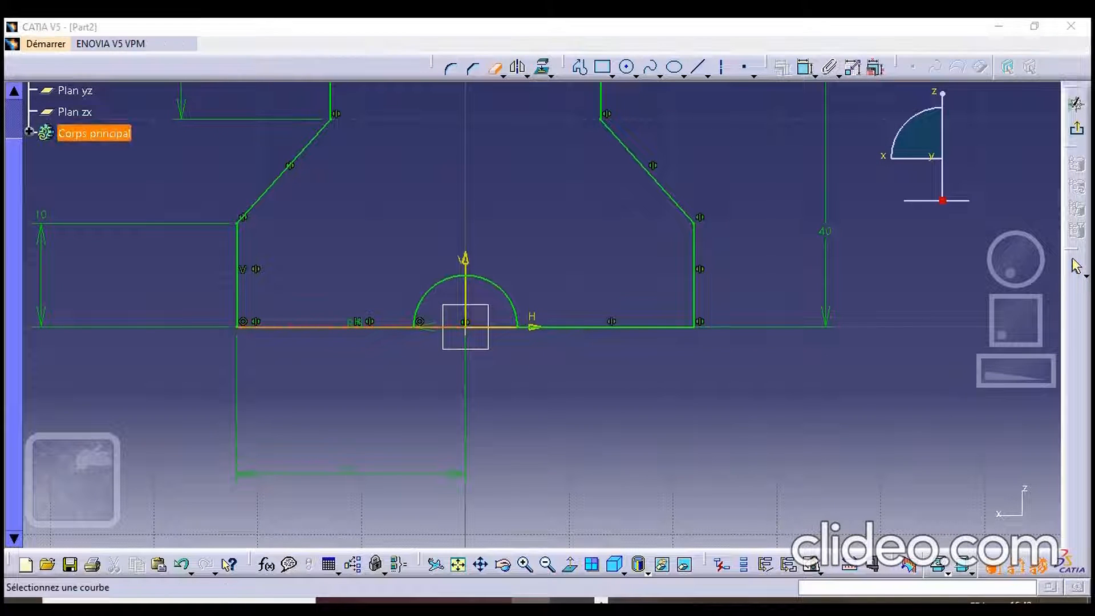
pyautogui.click(583, 356)
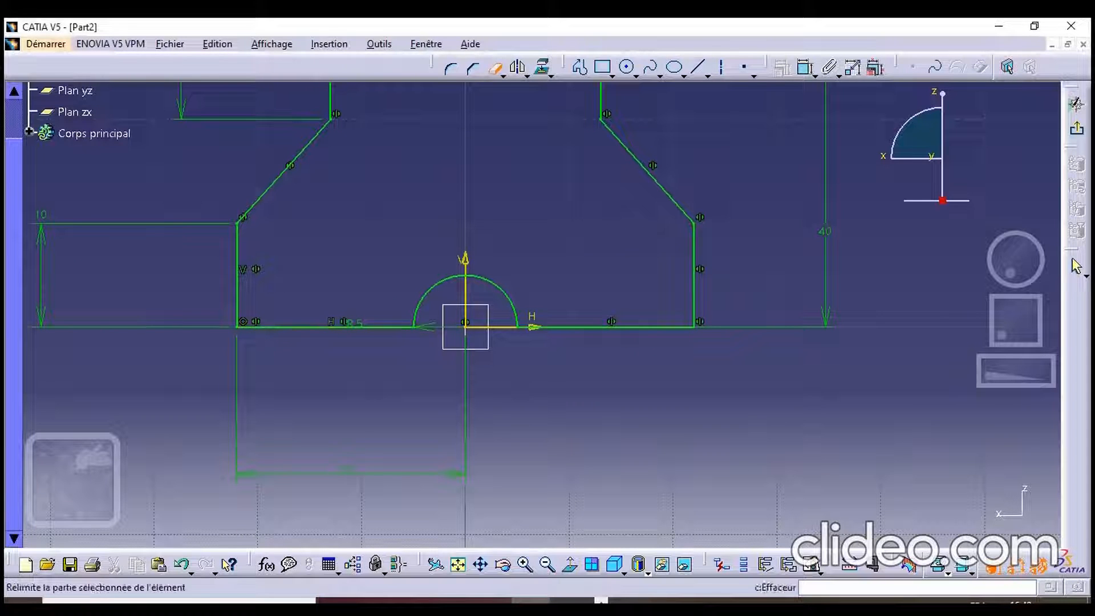
pyautogui.click(1076, 266)
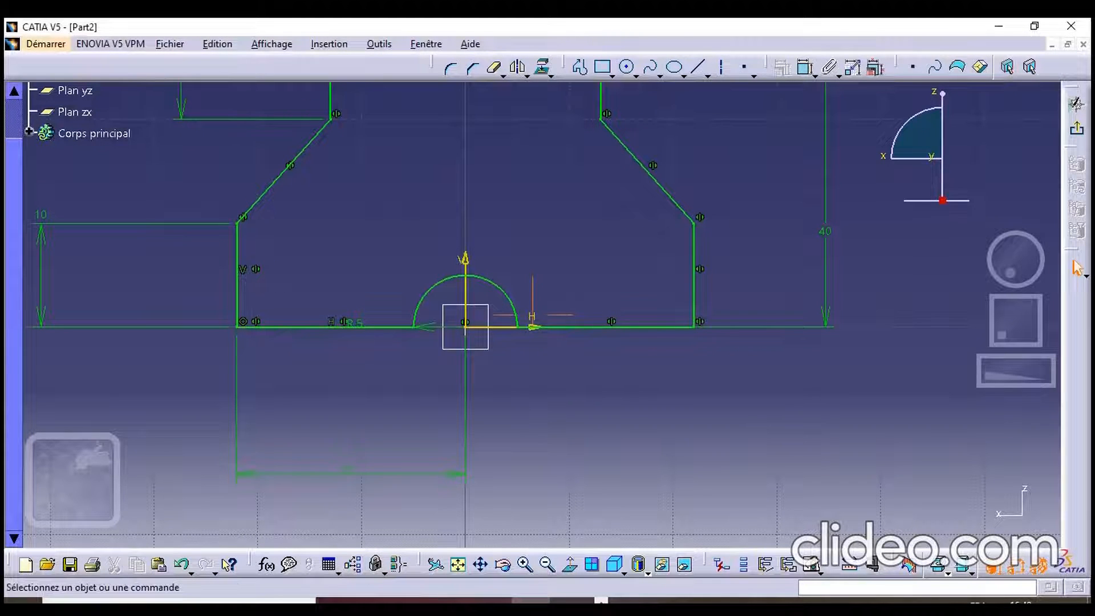
# Finish the profile sketch and extrude it 39.5 mm with symmetric extension to form the solid block
pyautogui.moveTo(464, 171)
pyautogui.mouseDown(button='middle')
pyautogui.moveTo(465, 280)
pyautogui.moveTo(710, 419)
pyautogui.moveTo(719, 371)
pyautogui.moveTo(594, 280)
pyautogui.moveTo(584, 325)
pyautogui.mouseUp(button='middle')
pyautogui.click(1076, 129)
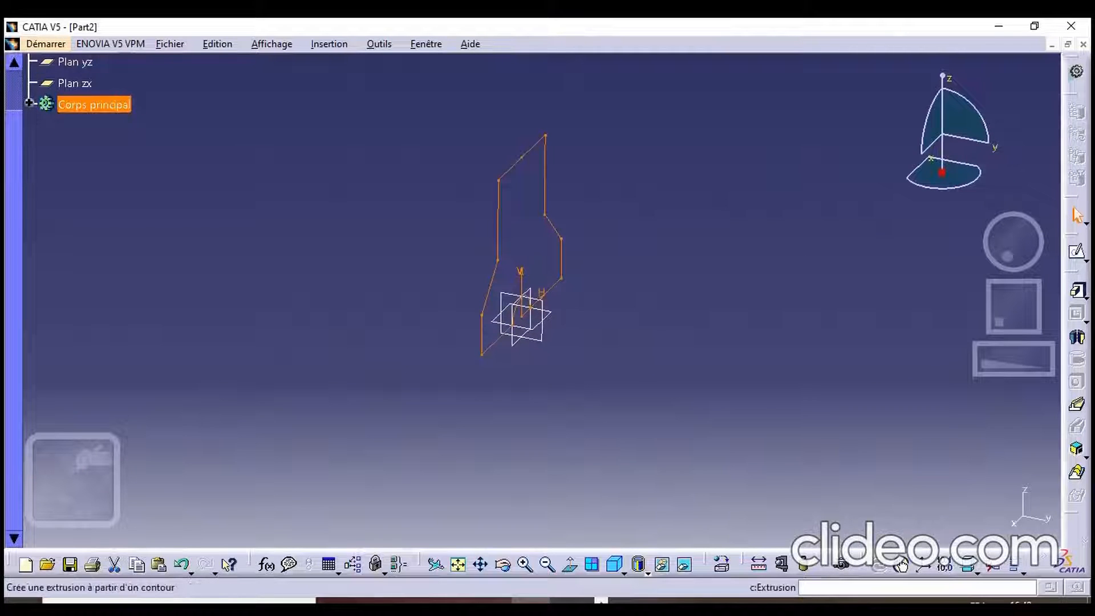
pyautogui.click(1077, 291)
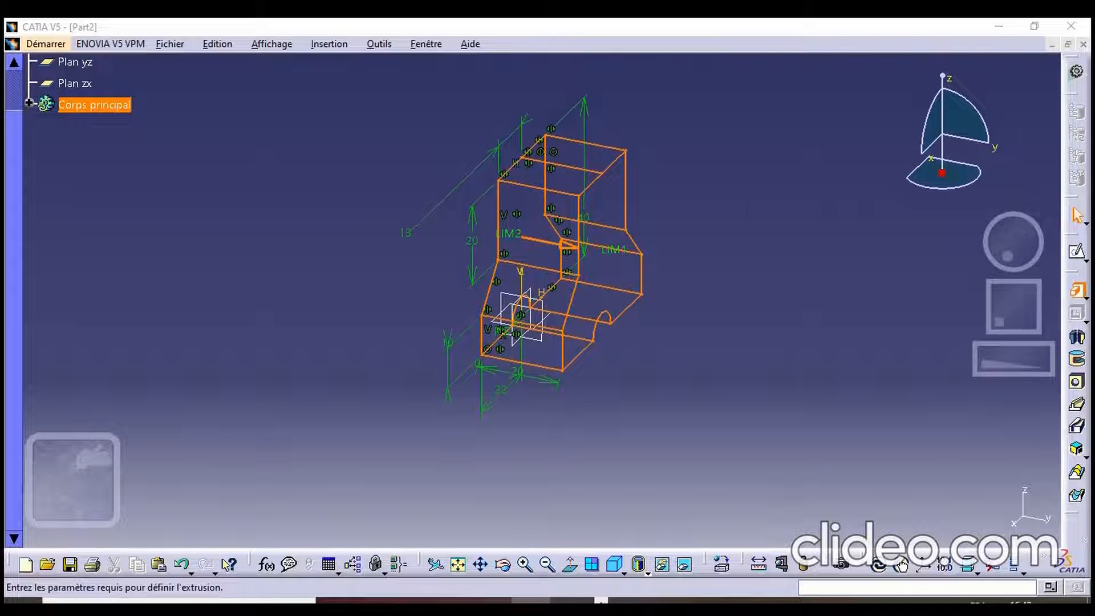
pyautogui.middleClick(643, 294)
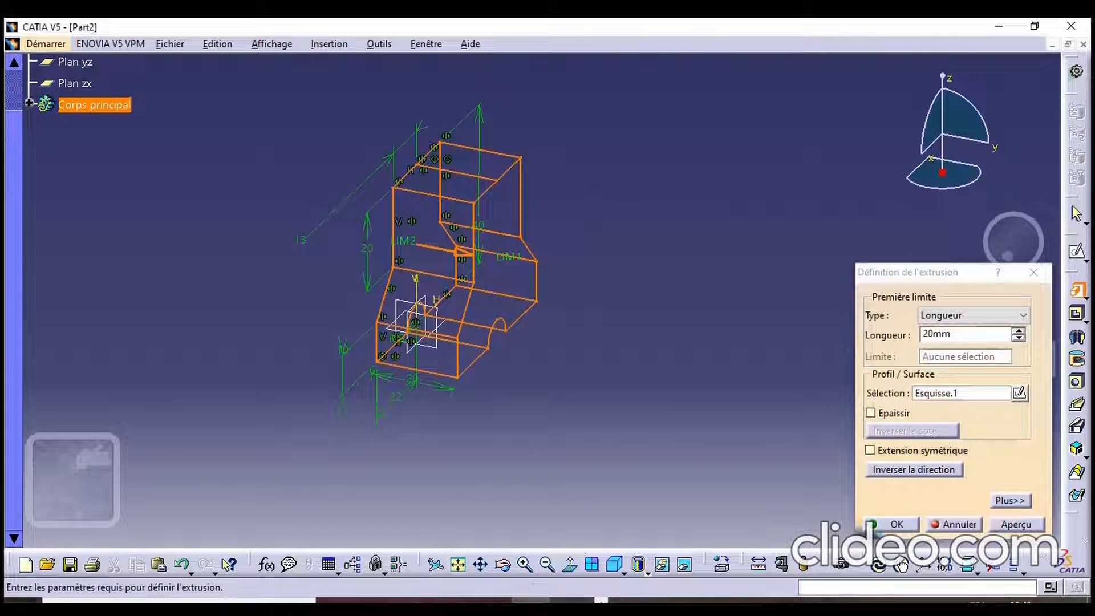
pyautogui.click(870, 451)
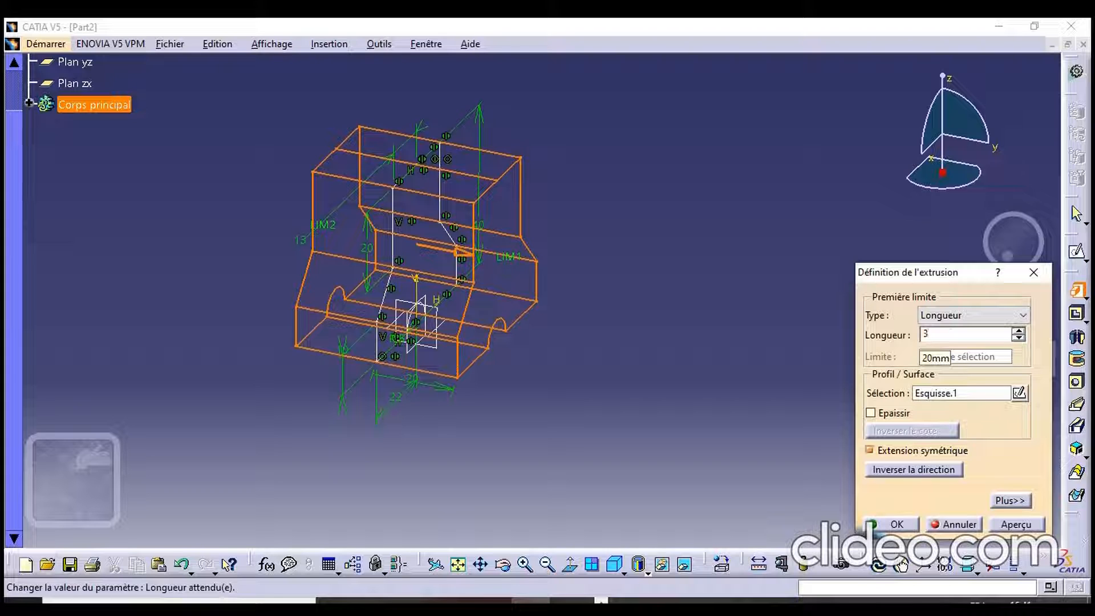
pyautogui.write('9,5mm')
pyautogui.click(1016, 524)
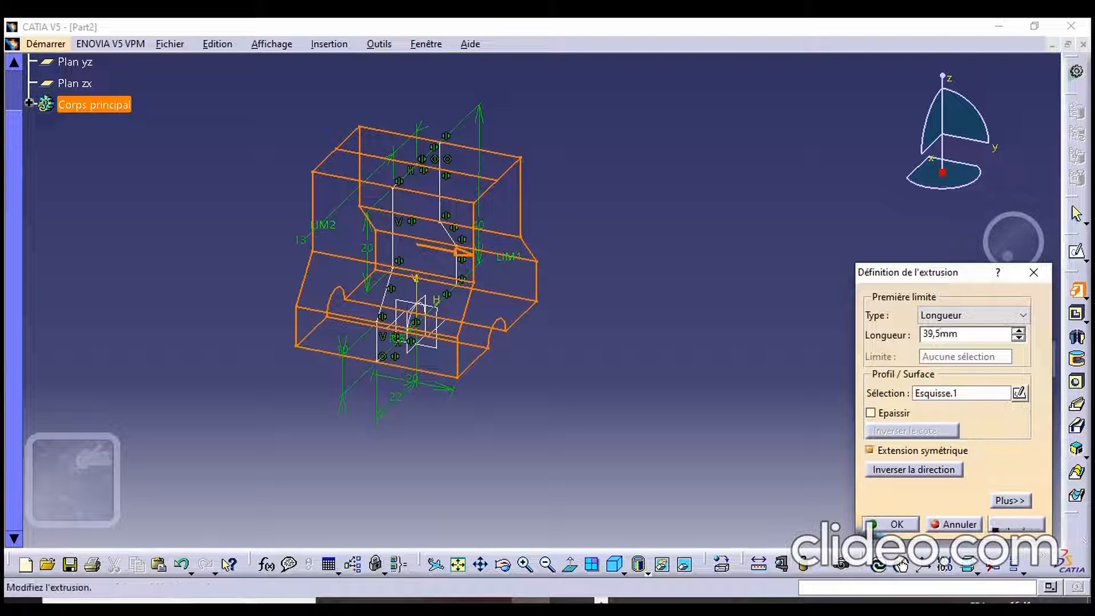
pyautogui.click(890, 524)
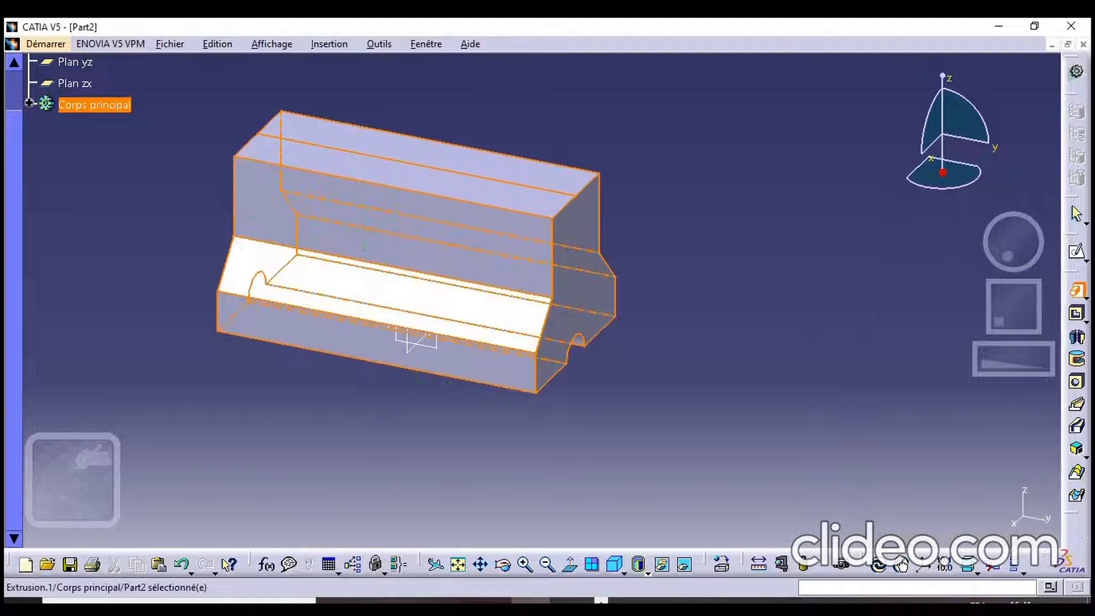
pyautogui.press('Escape')
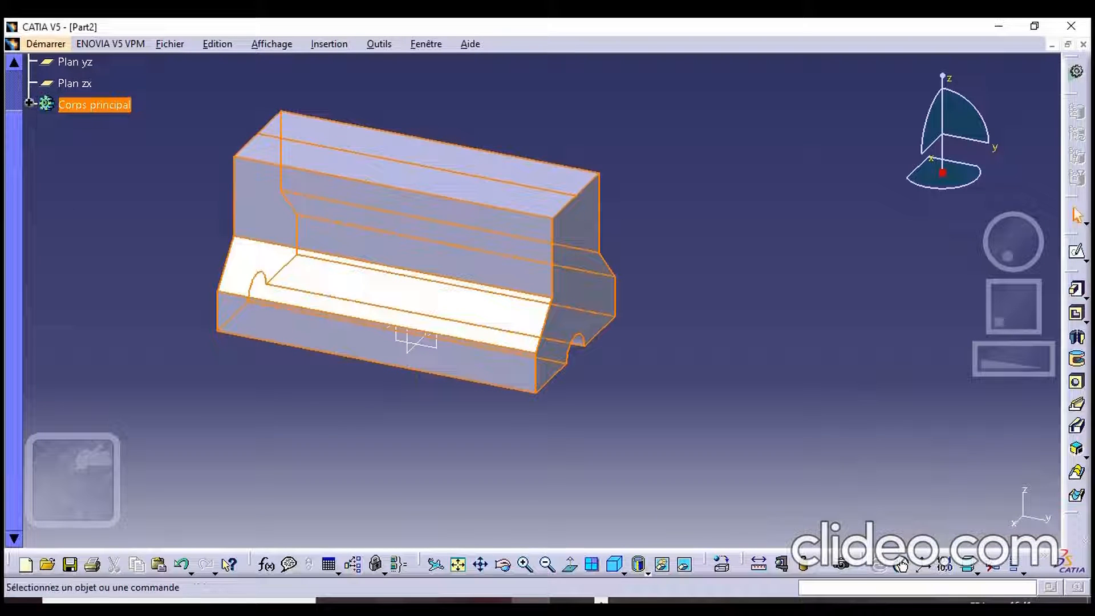
# Start a new sketch on the zx plane through the middle of the block
pyautogui.click(547, 564)
pyautogui.moveTo(497, 393); pyautogui.dragTo(479, 268, button='middle')
pyautogui.moveTo(468, 429); pyautogui.dragTo(477, 369, button='middle')
pyautogui.scroll(1, 478, 369)
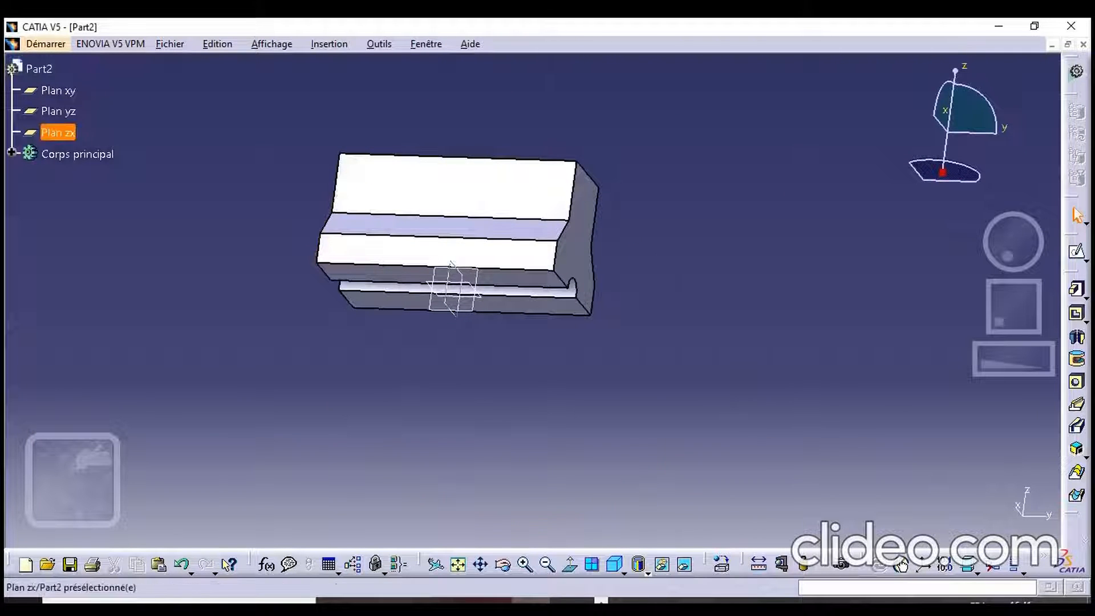
pyautogui.click(450, 264)
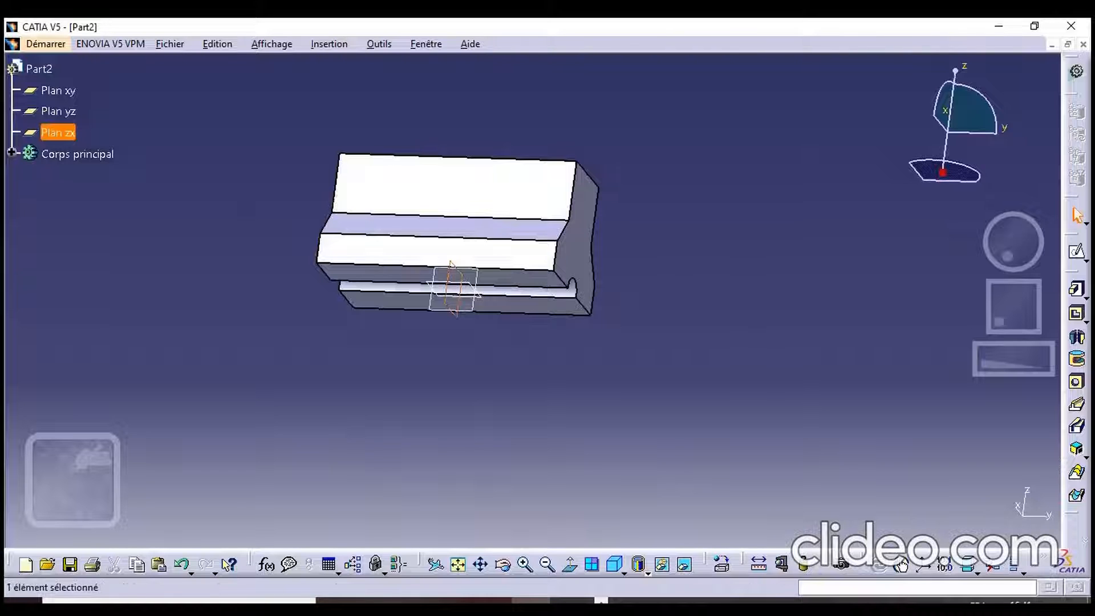
pyautogui.click(1077, 252)
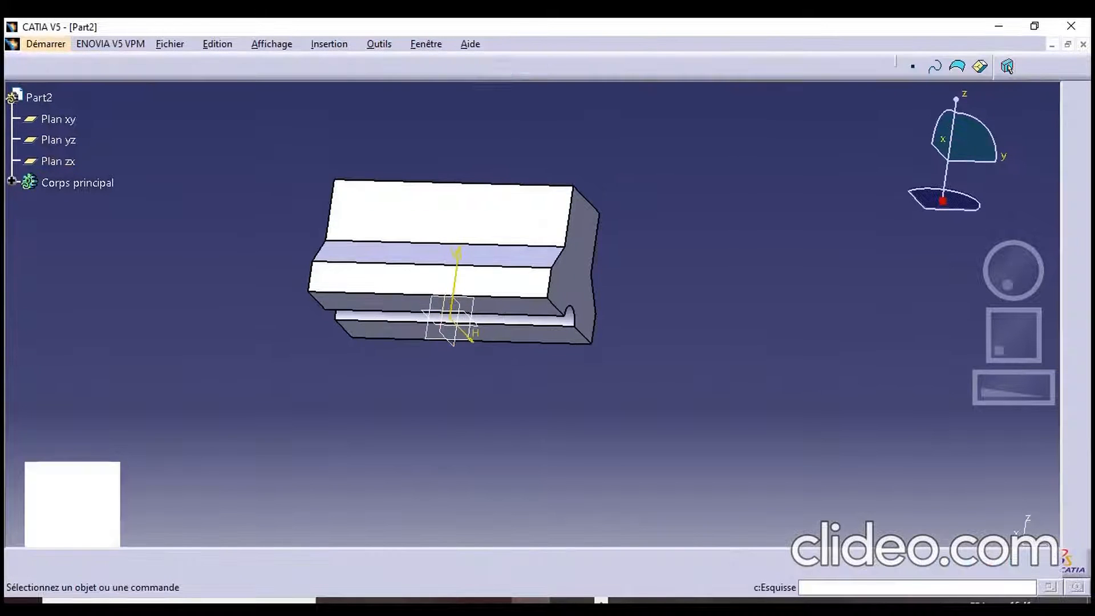
pyautogui.moveTo(343, 343)
pyautogui.mouseDown(button='middle')
pyautogui.moveTo(658, 258)
pyautogui.moveTo(658, 171)
pyautogui.moveTo(583, 197)
pyautogui.moveTo(378, 325)
pyautogui.mouseUp(button='middle')
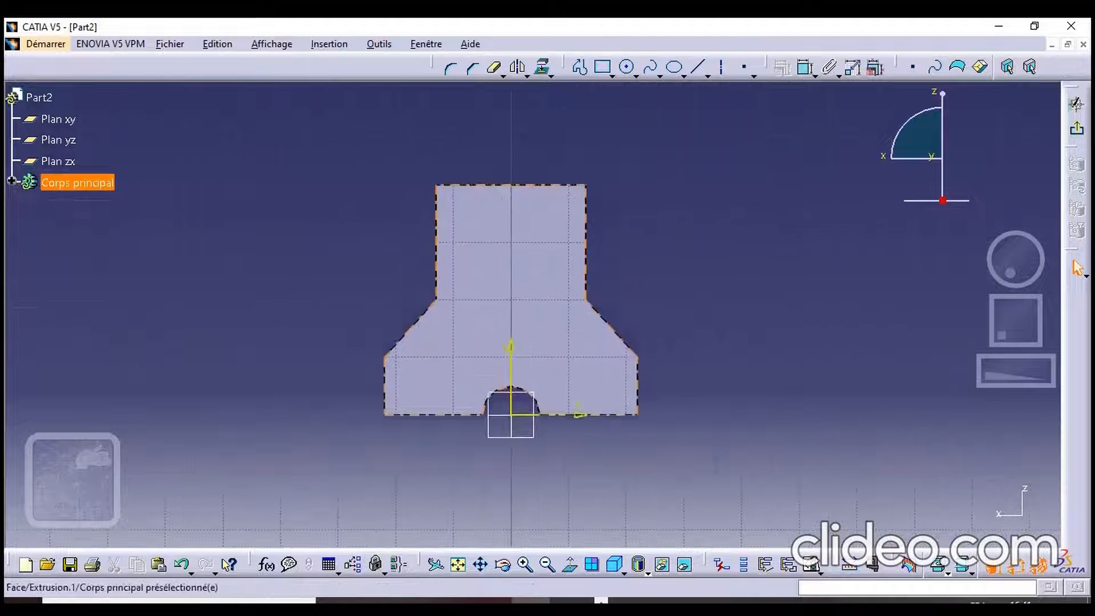
# Draw a circle centred on the origin, dimension its radius and set it to 18 mm
pyautogui.click(628, 68)
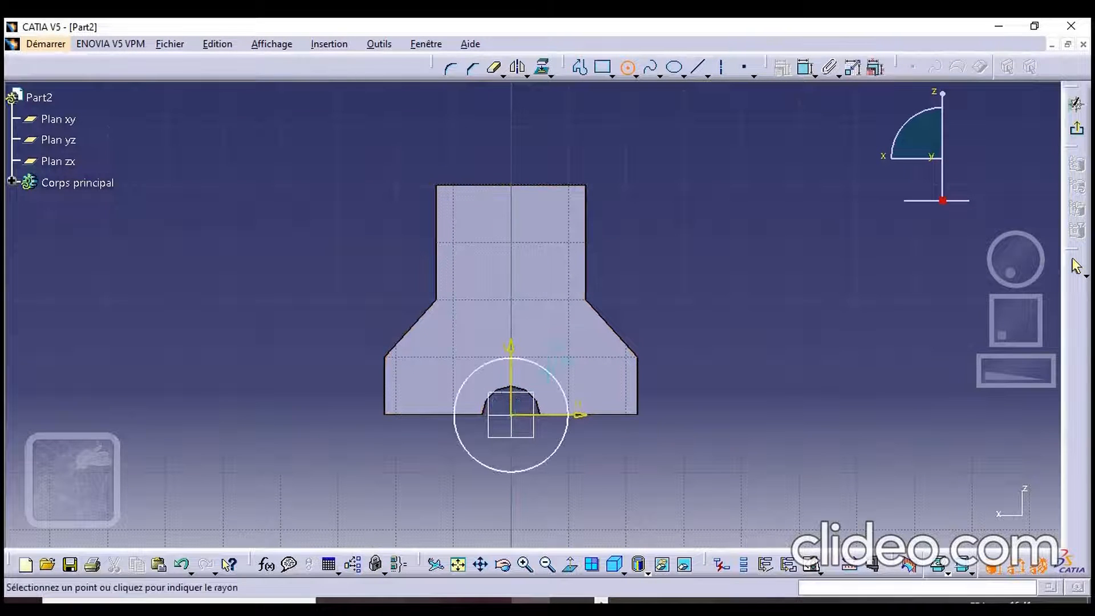
pyautogui.click(571, 347)
pyautogui.moveTo(570, 347); pyautogui.dragTo(637, 257, button='middle')
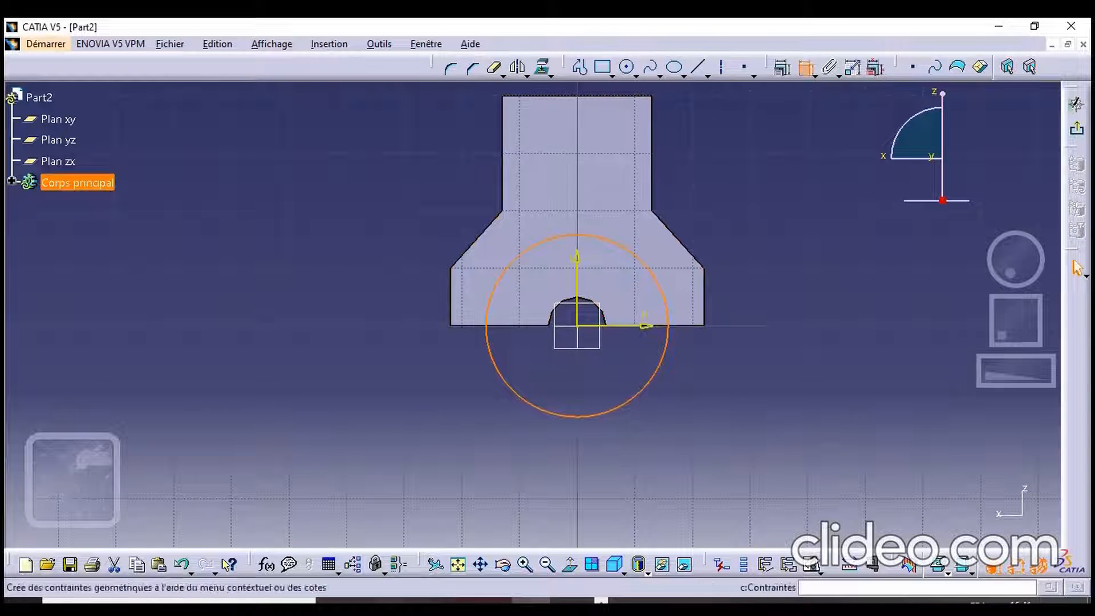
pyautogui.click(721, 565)
pyautogui.click(385, 229)
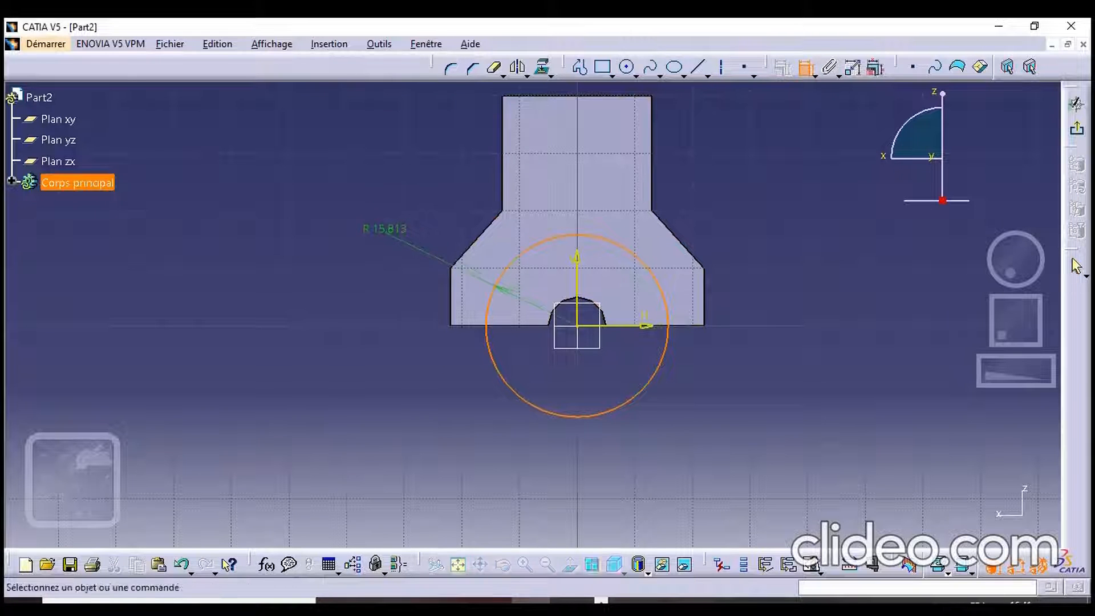
pyautogui.doubleClick(385, 229)
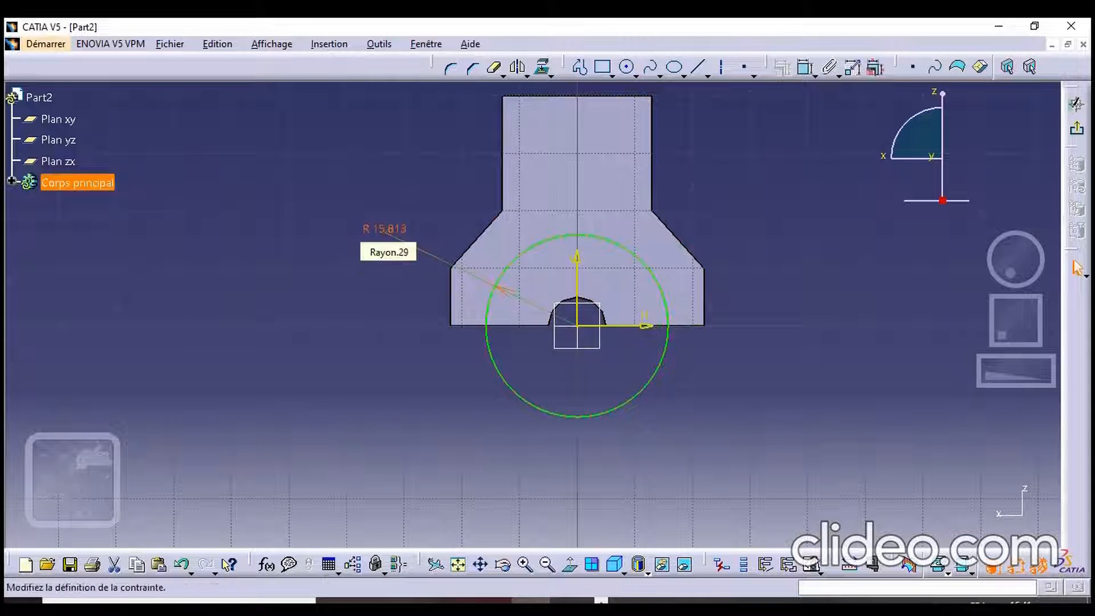
pyautogui.write('18')
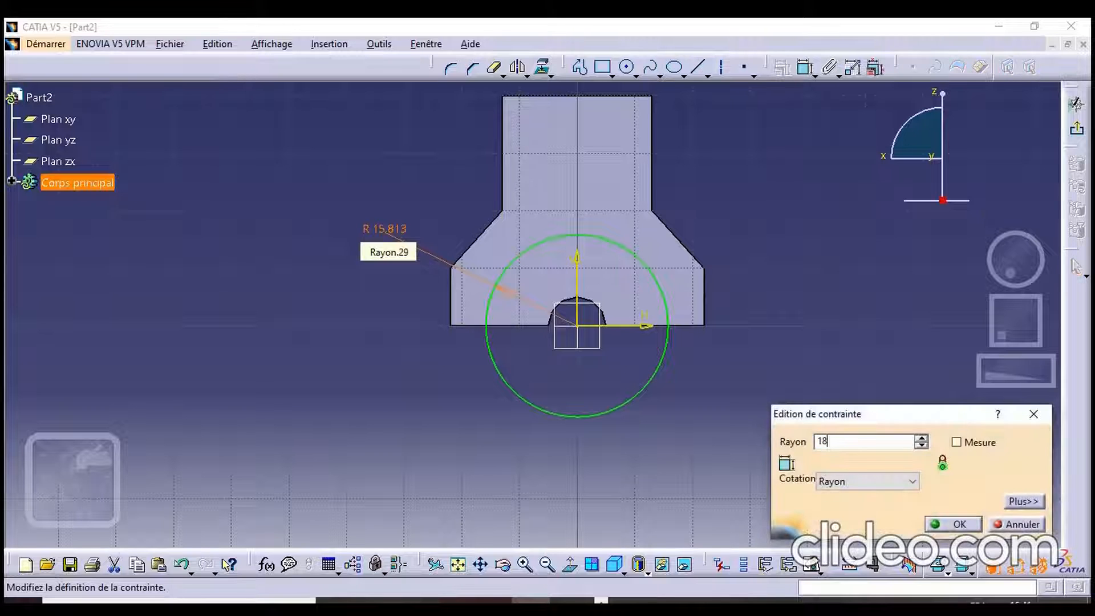
pyautogui.press('Return')
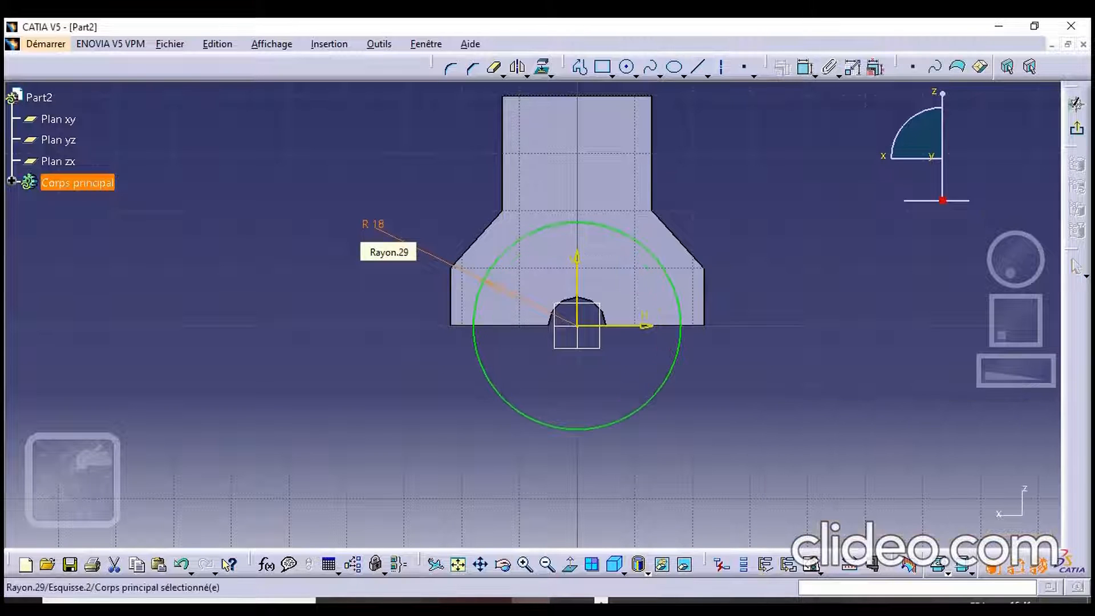
# Finish the circle sketch and cut a symmetric pocket 37 mm deep from it to hollow the block's underside
pyautogui.click(1076, 129)
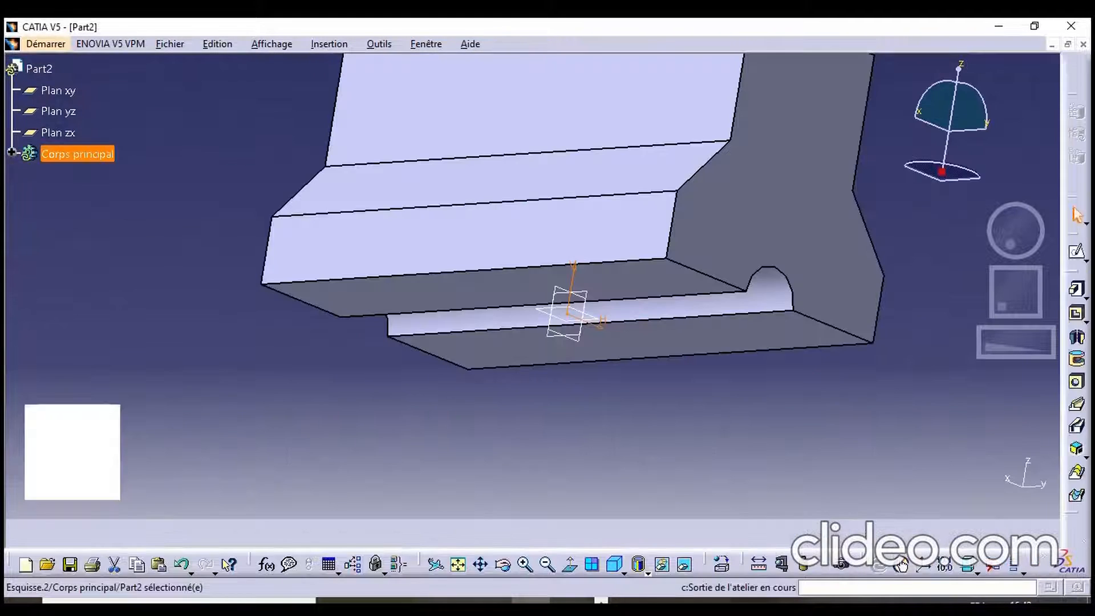
pyautogui.moveTo(408, 342); pyautogui.dragTo(494, 148, button='middle')
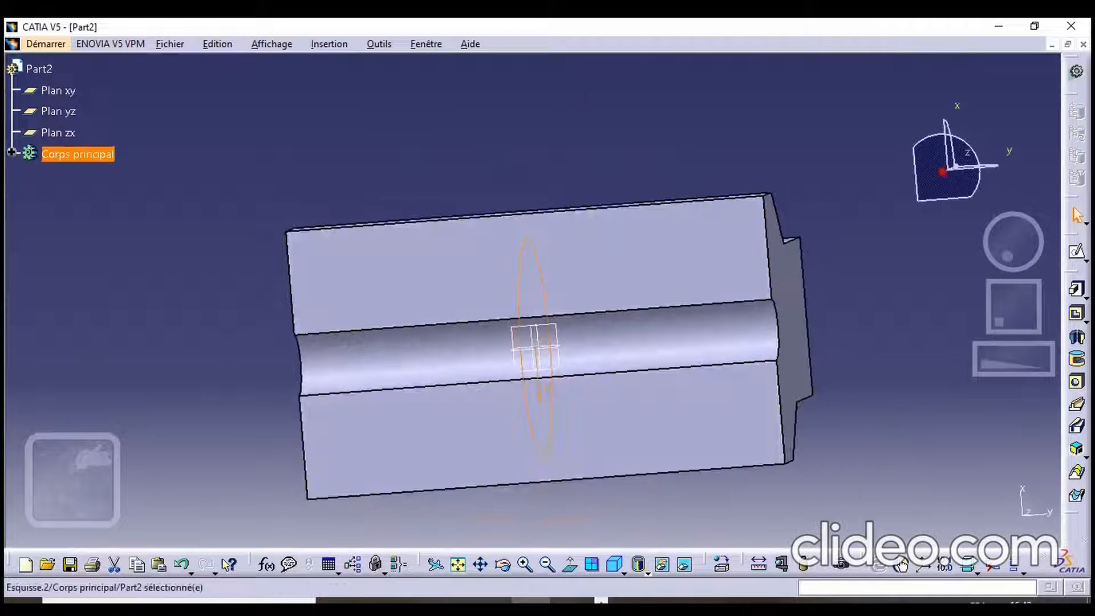
pyautogui.click(1077, 313)
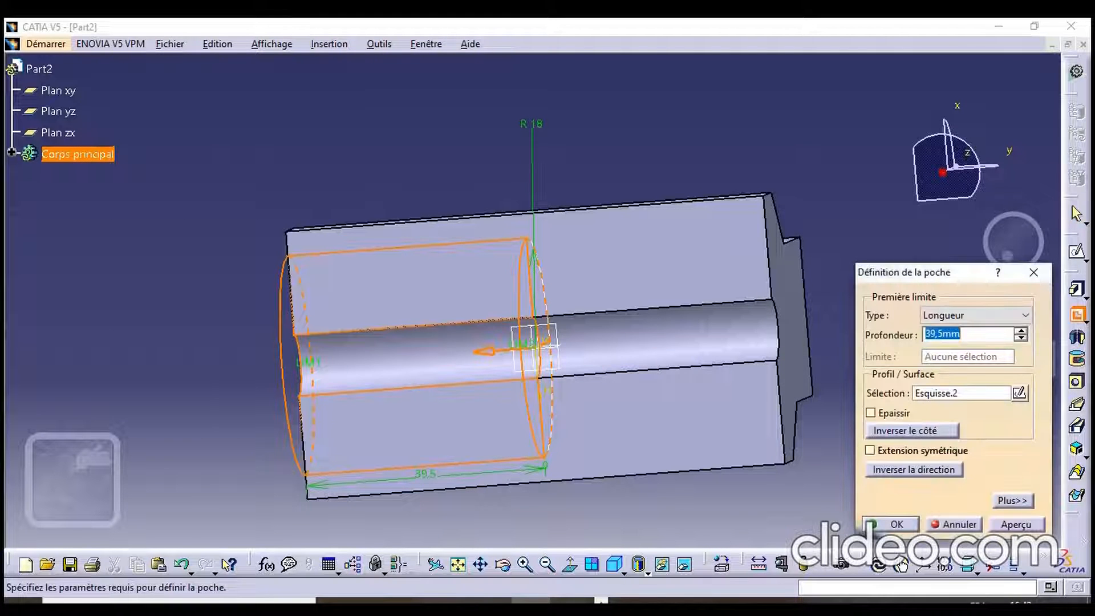
pyautogui.click(870, 450)
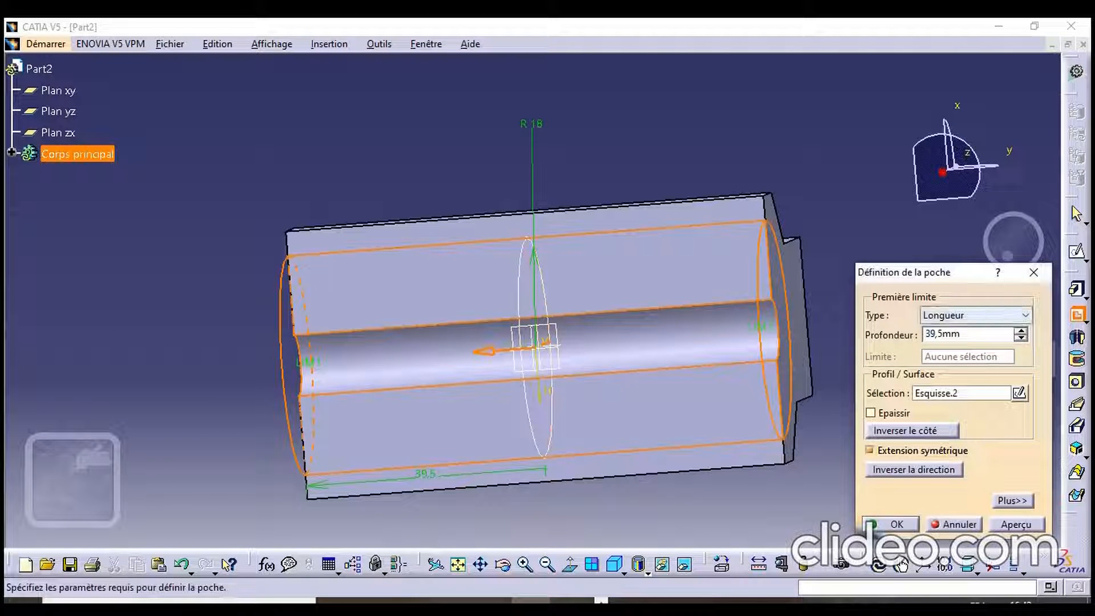
pyautogui.click(961, 334)
pyautogui.press('BackSpace')
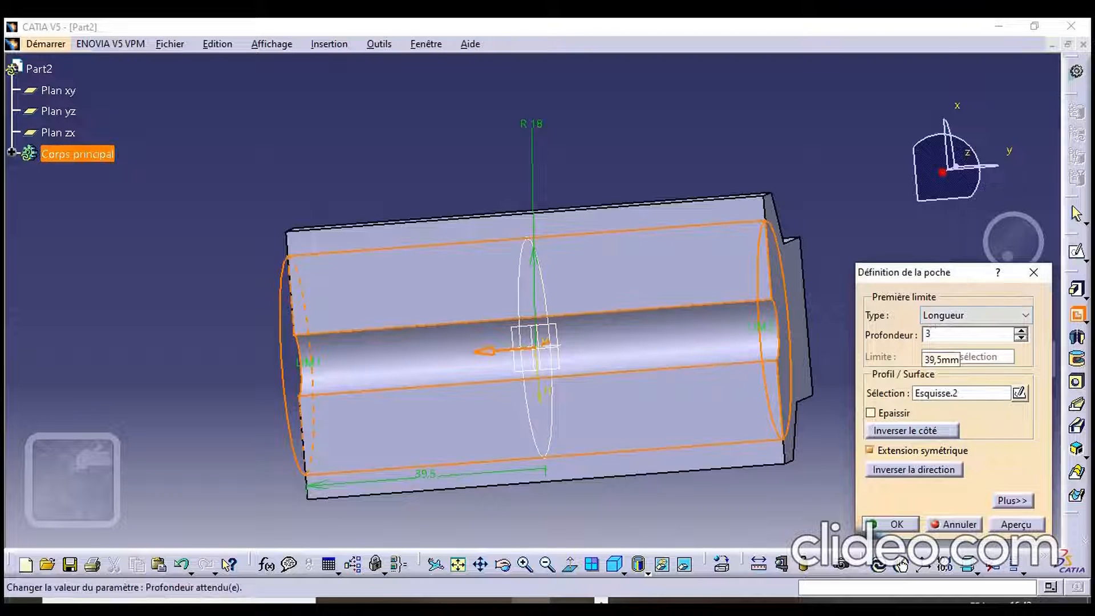
pyautogui.press('Return')
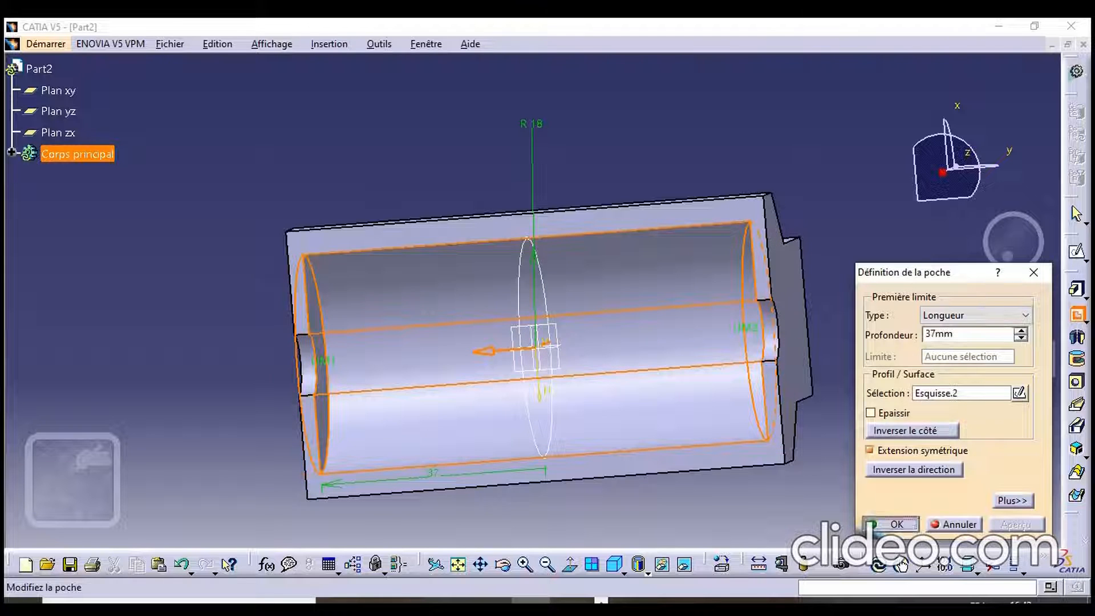
pyautogui.click(877, 527)
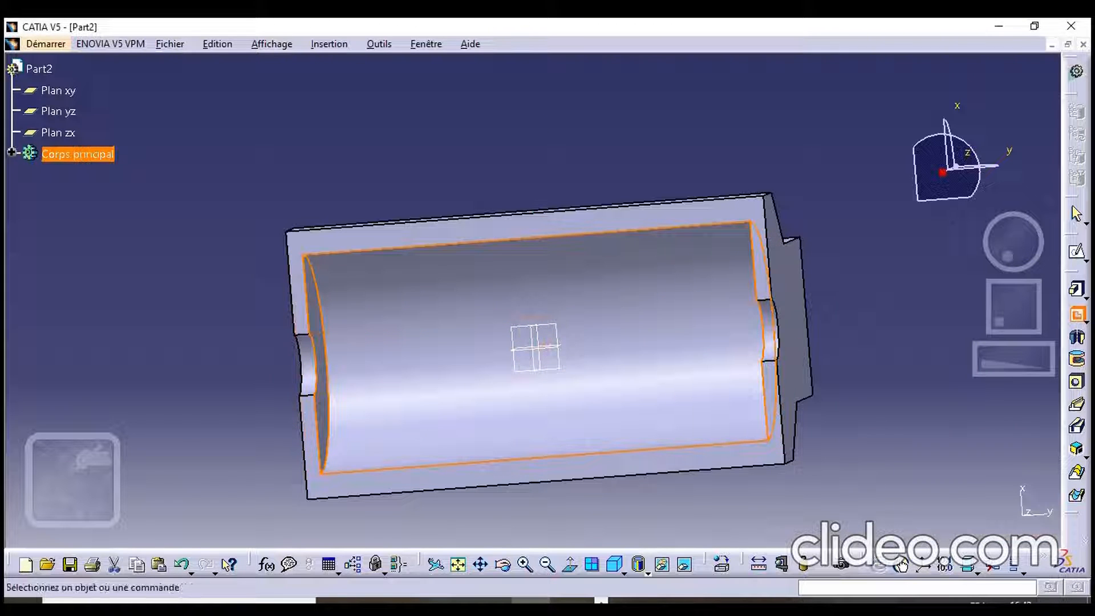
pyautogui.click(810, 154)
# Start a new sketch on the flat top face of the block
pyautogui.moveTo(810, 154); pyautogui.dragTo(759, 365, button='middle')
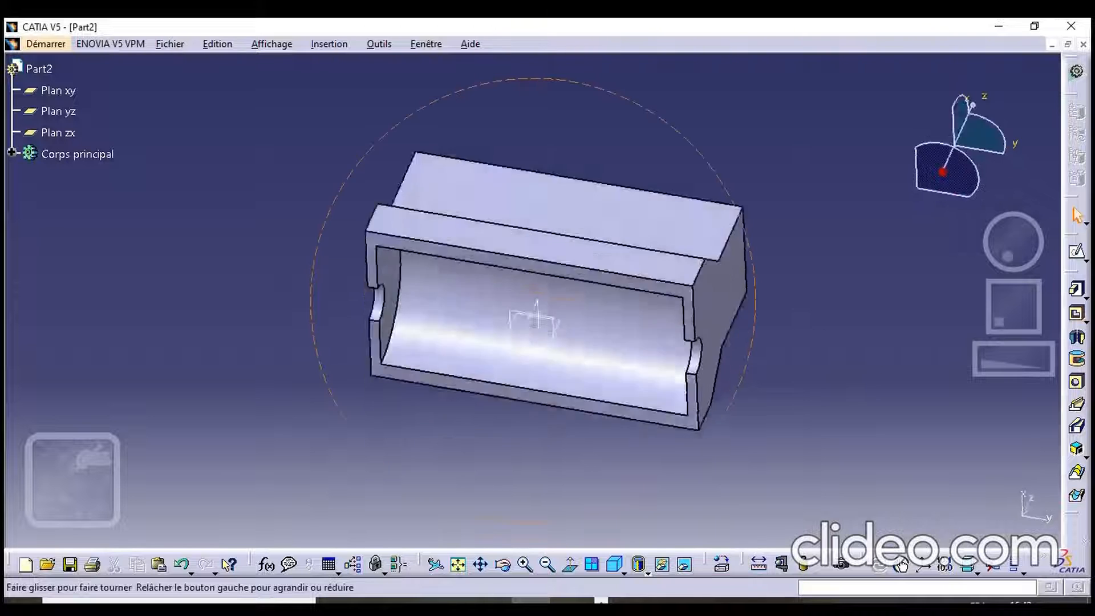
pyautogui.moveTo(533, 171); pyautogui.dragTo(536, 320, button='middle')
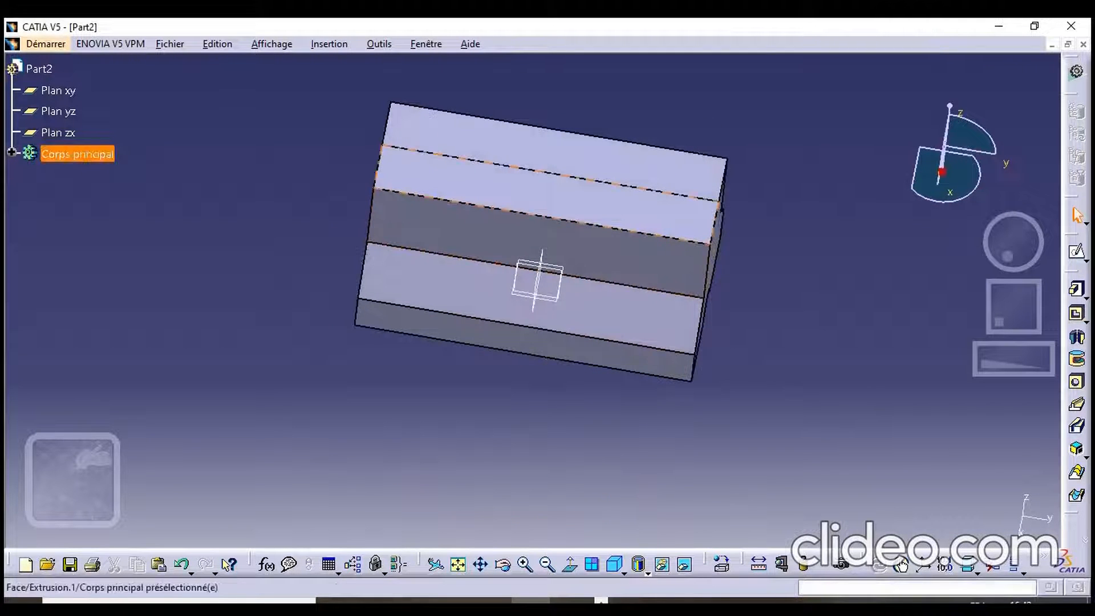
pyautogui.moveTo(587, 189); pyautogui.dragTo(559, 342, button='middle')
pyautogui.click(559, 336)
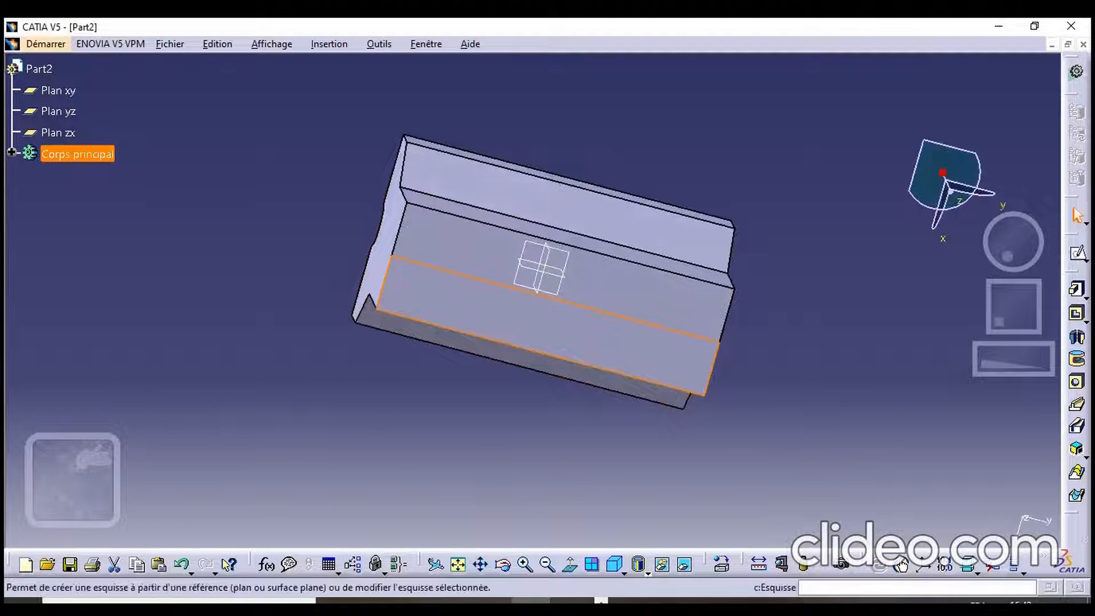
pyautogui.click(1076, 253)
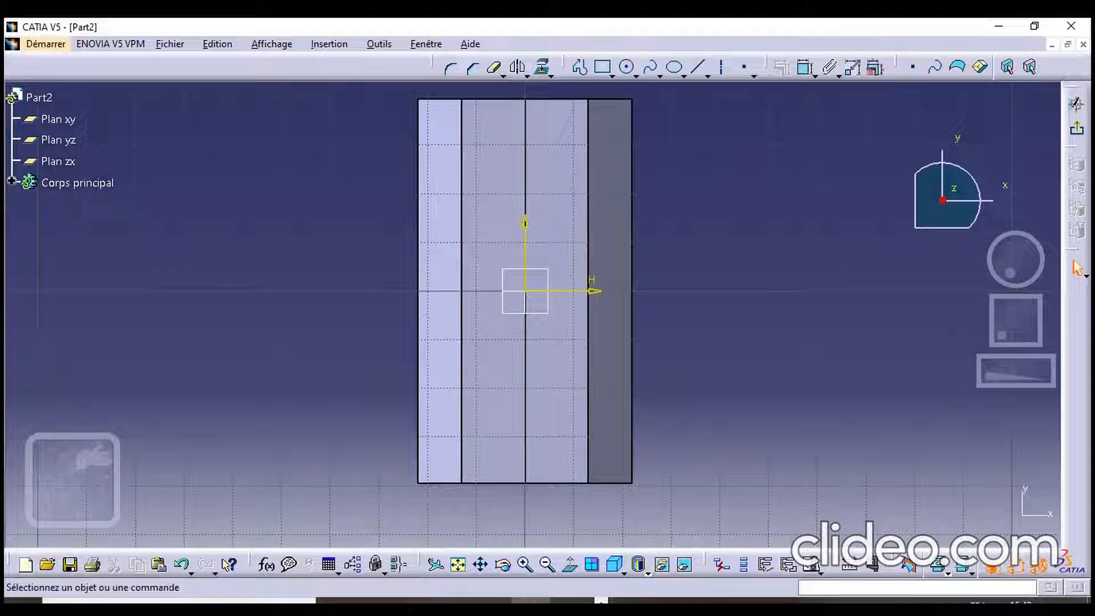
pyautogui.moveTo(550, 276); pyautogui.dragTo(532, 314, button='middle')
# Draw four separate circles with their centres on the vertical axis, three below the origin and one near the upper end
pyautogui.click(626, 67)
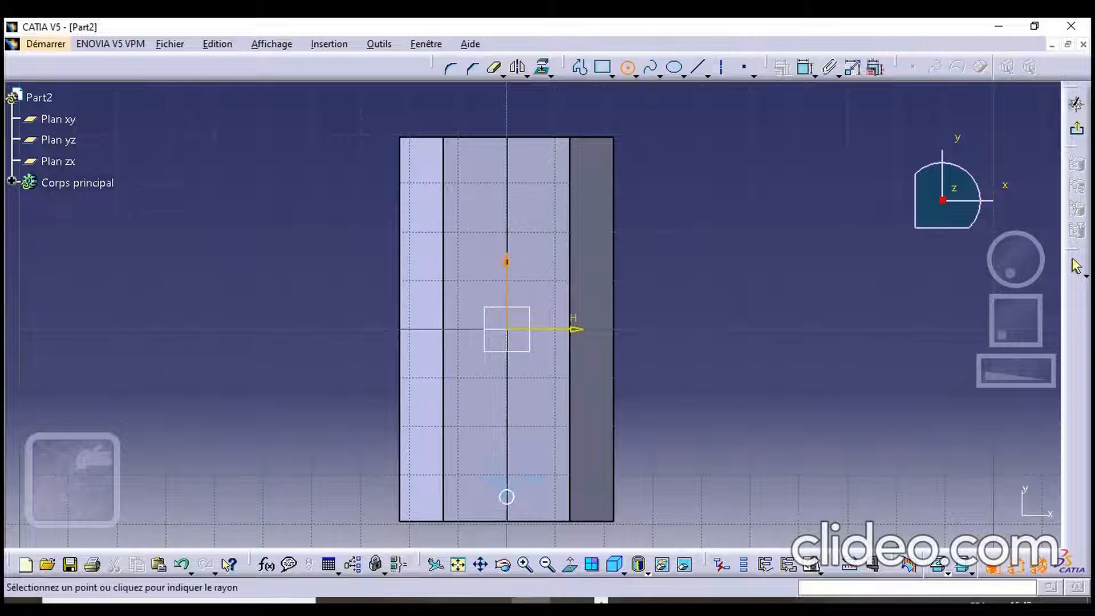
pyautogui.click(506, 471)
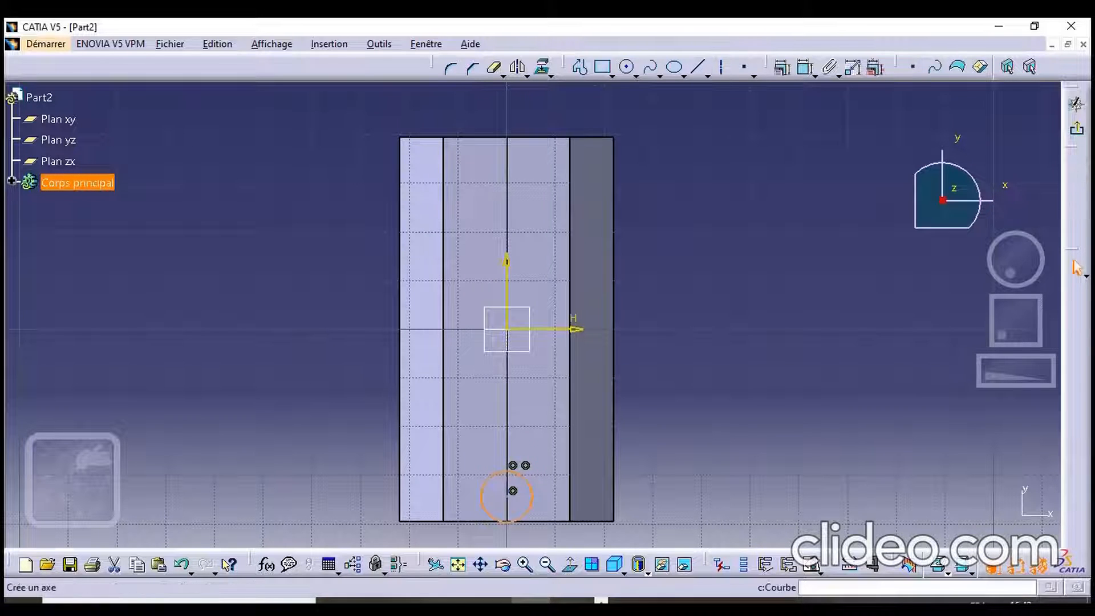
pyautogui.click(627, 67)
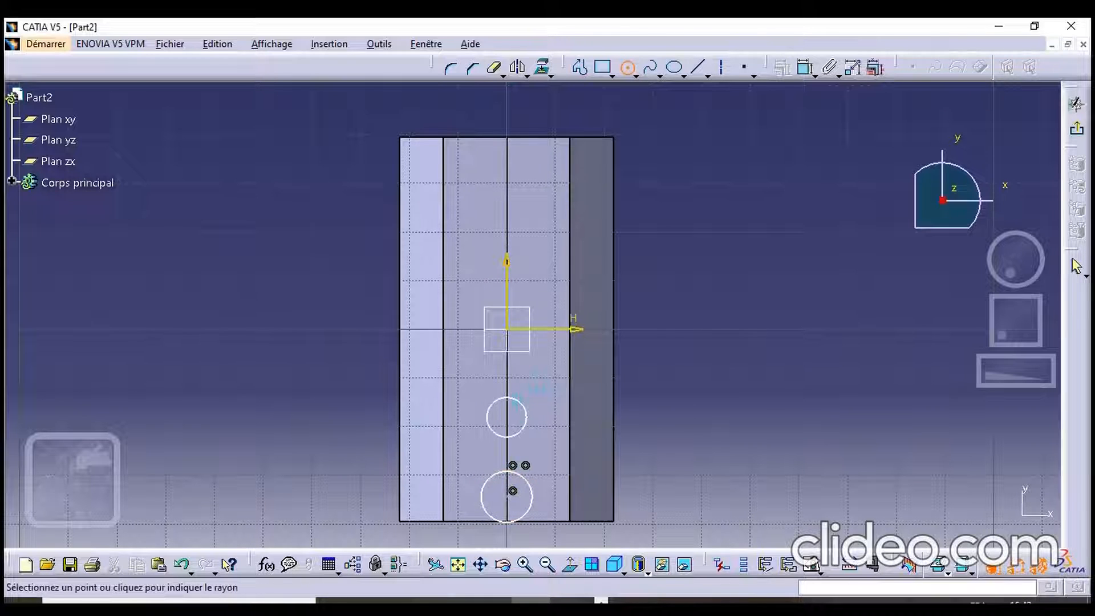
pyautogui.click(520, 391)
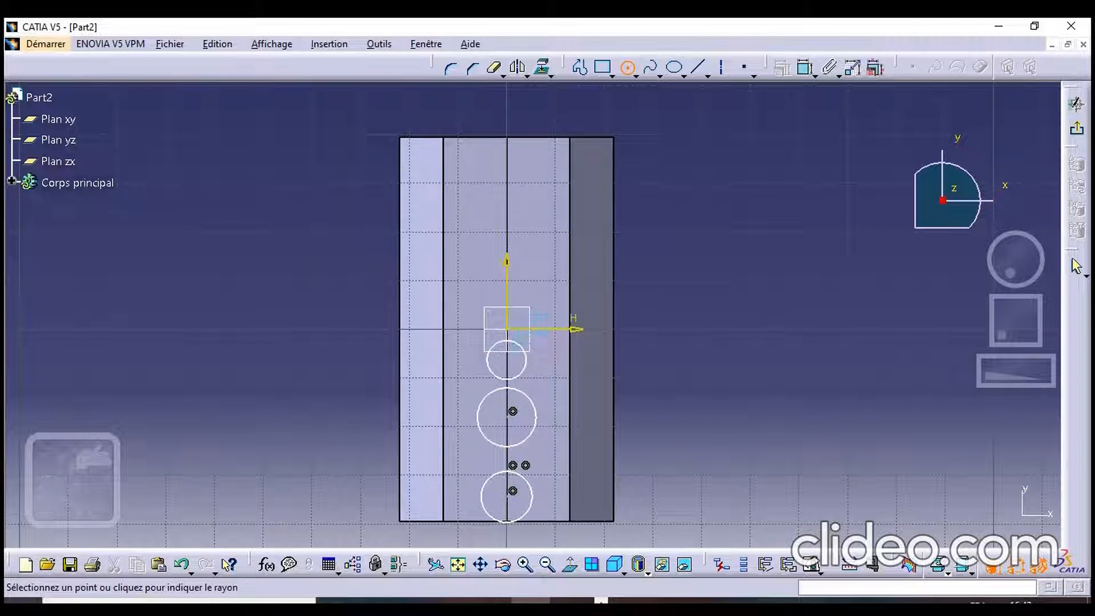
pyautogui.click(518, 341)
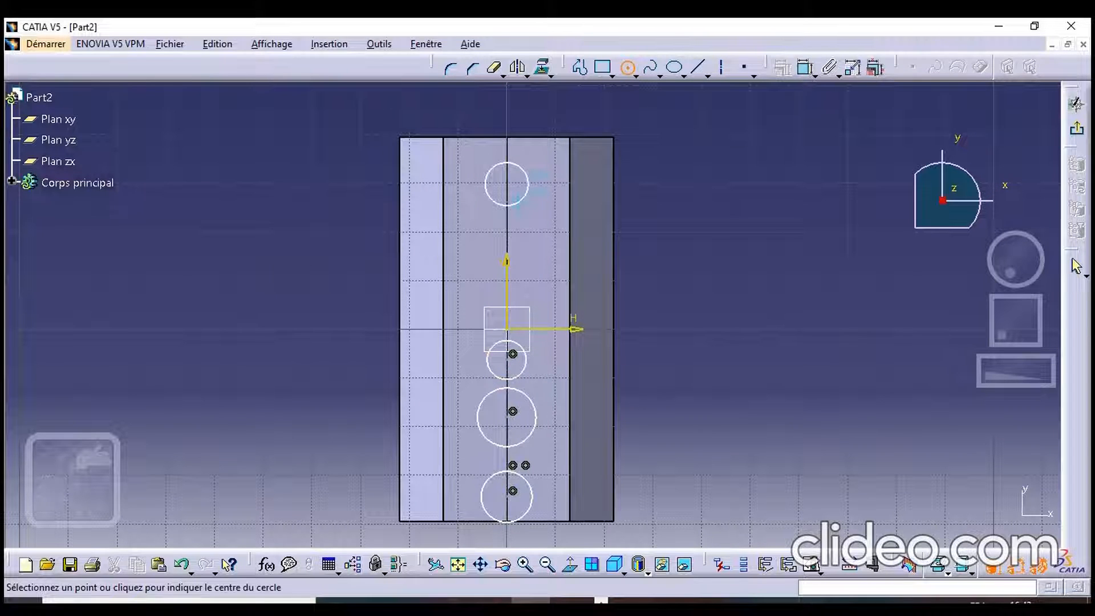
pyautogui.click(532, 216)
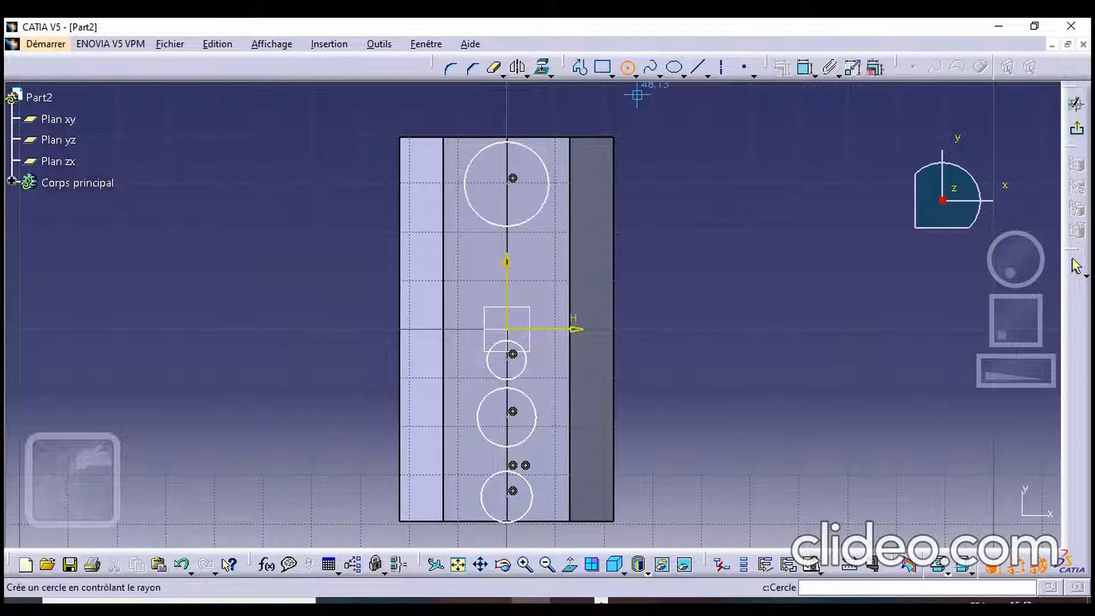
pyautogui.click(628, 68)
pyautogui.moveTo(618, 354); pyautogui.dragTo(608, 320, button='middle')
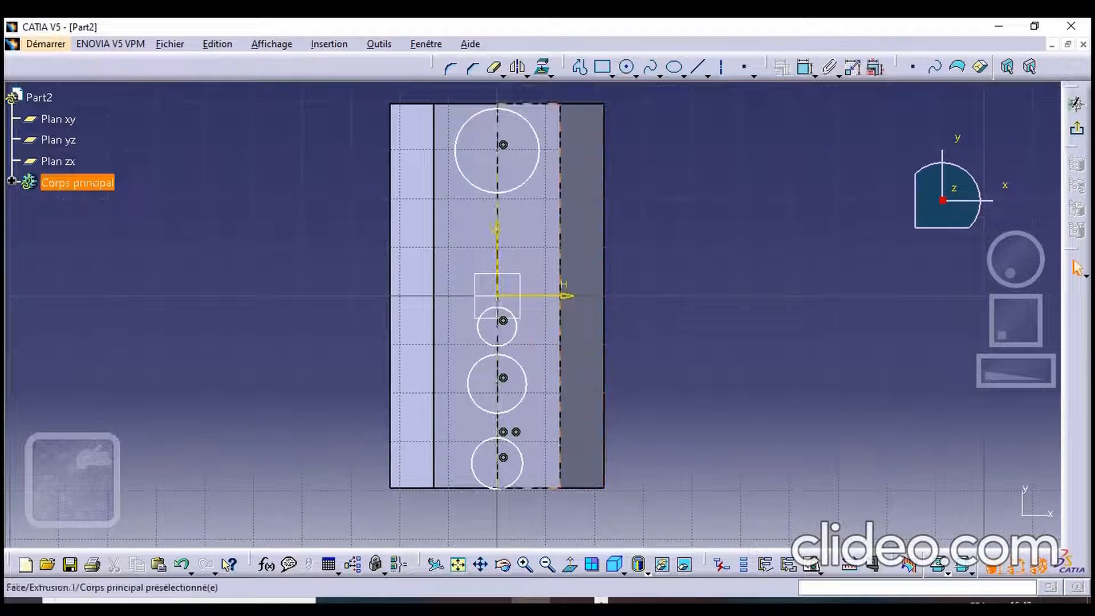
# Dimension the gap between the two circles nearest below the origin and set it to 3 mm
pyautogui.click(516, 329)
pyautogui.keyDown('ctrl'); pyautogui.click(523, 369); pyautogui.keyUp('ctrl')
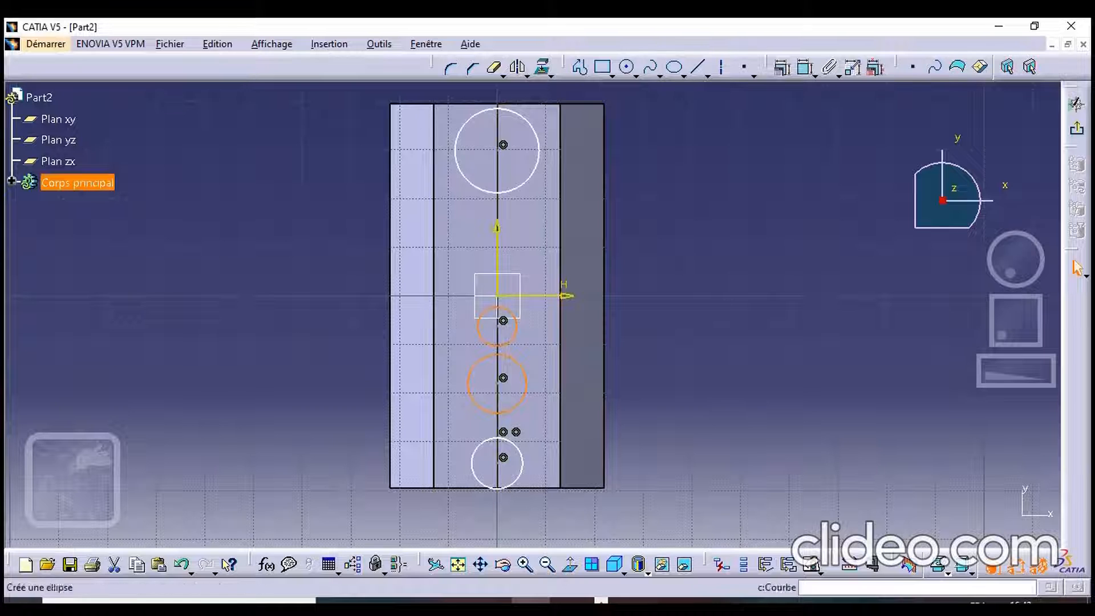
pyautogui.click(806, 67)
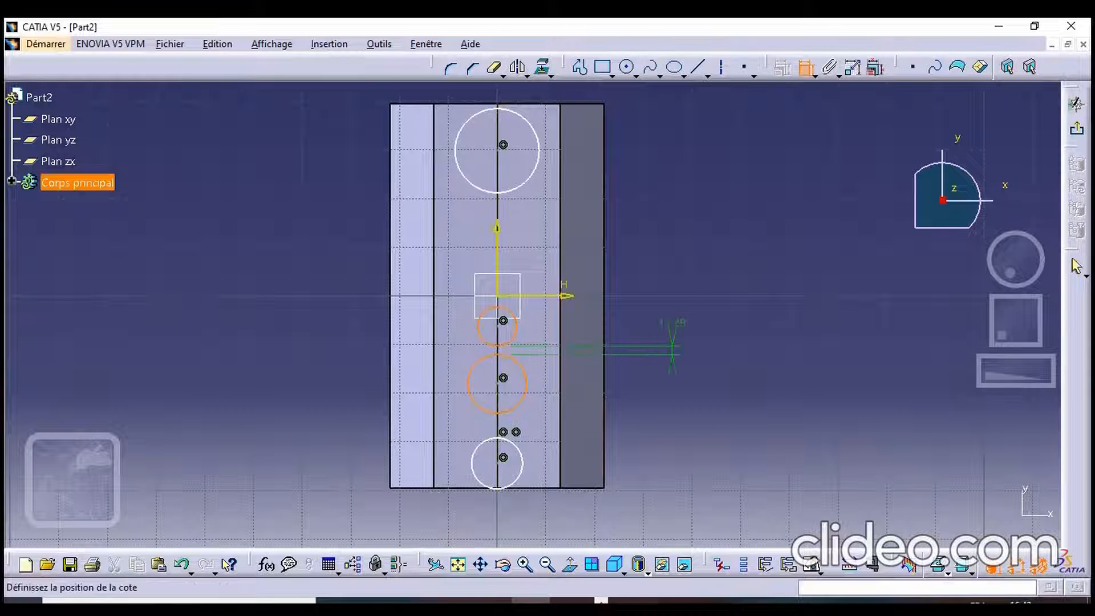
pyautogui.click(693, 351)
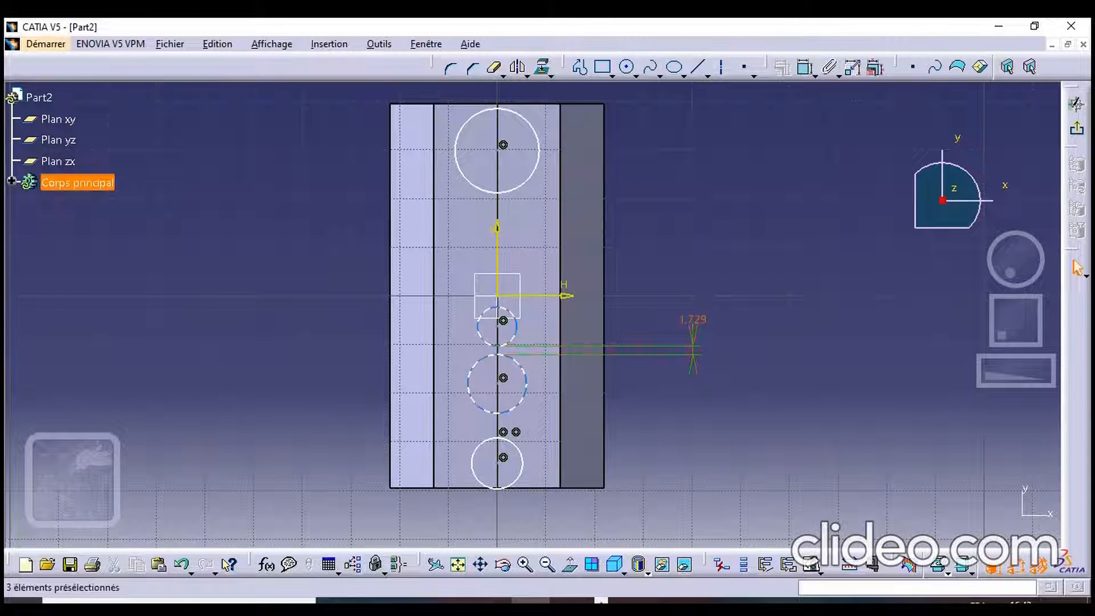
pyautogui.doubleClick(693, 321)
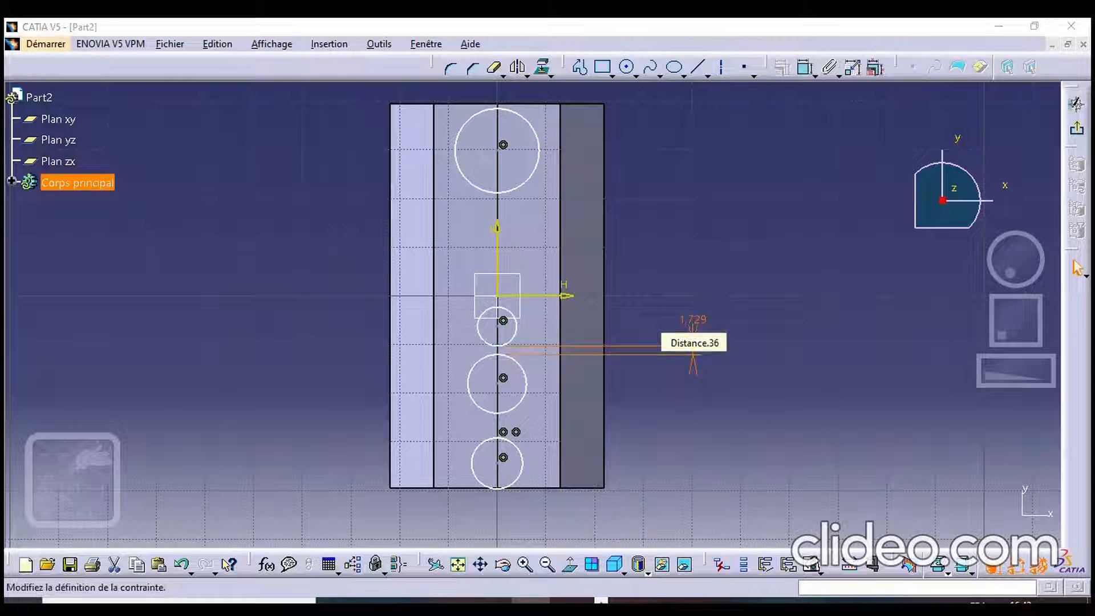
pyautogui.write('3')
pyautogui.press('Return')
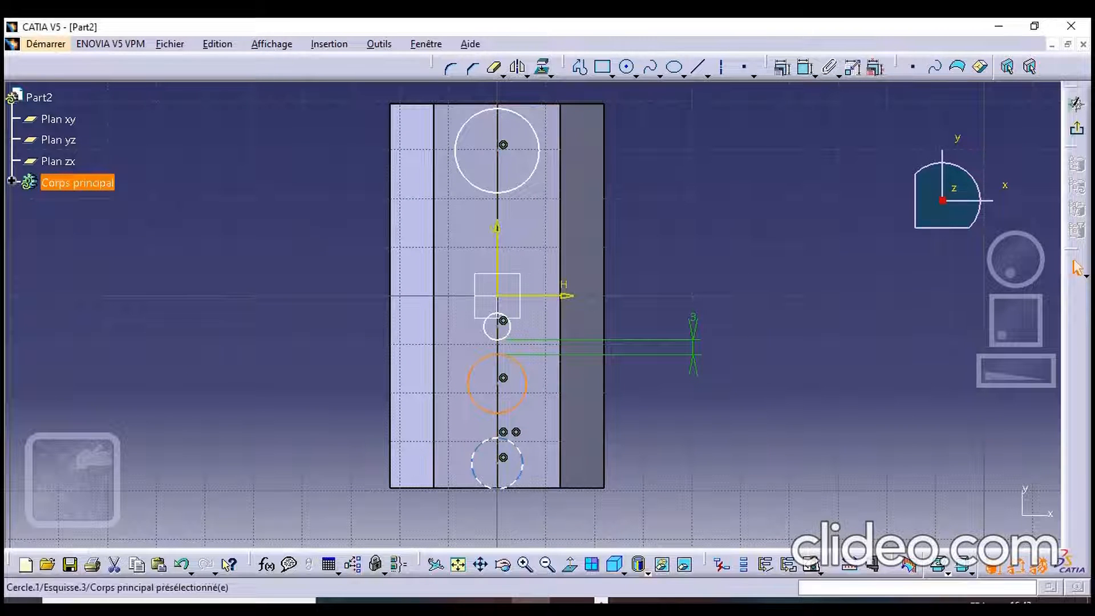
# Dimension the gap between the two lowest circles and set it to 3 mm
pyautogui.keyDown('ctrl'); pyautogui.click(521, 457); pyautogui.keyUp('ctrl')
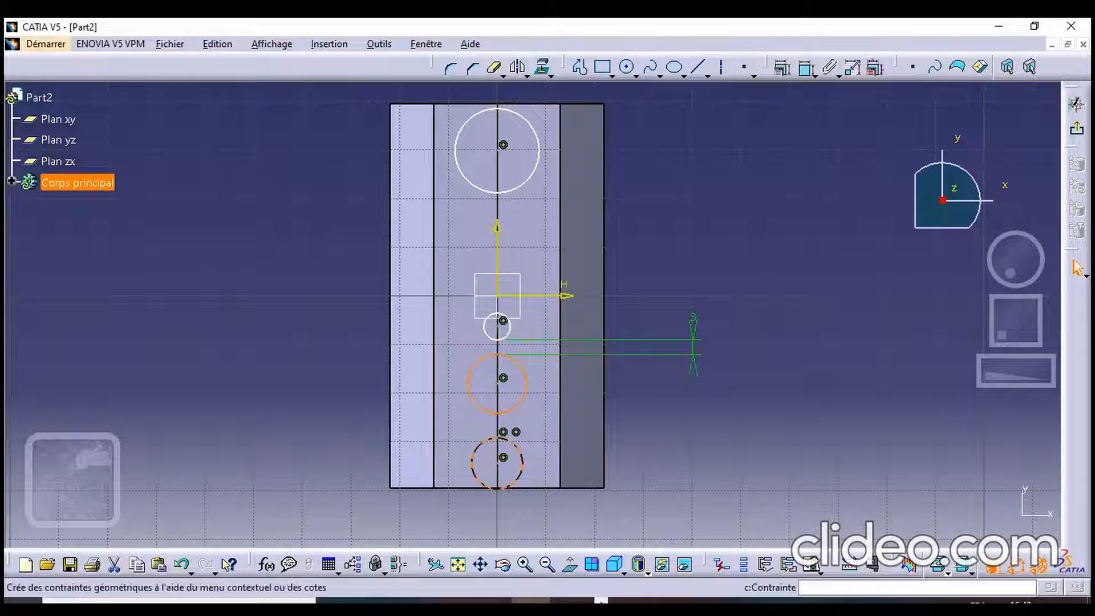
pyautogui.click(806, 66)
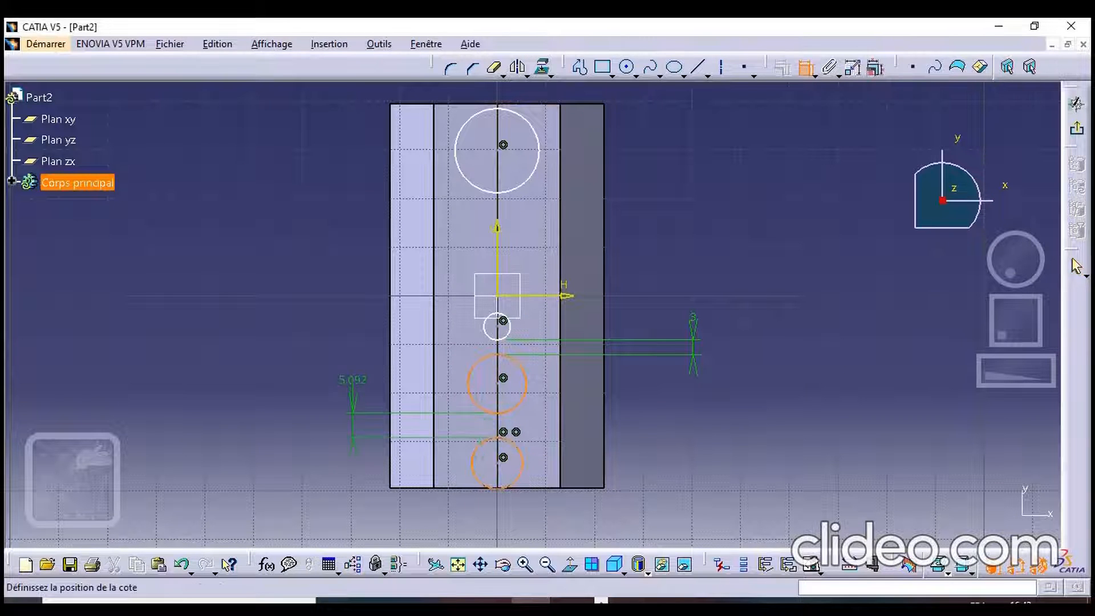
pyautogui.click(349, 352)
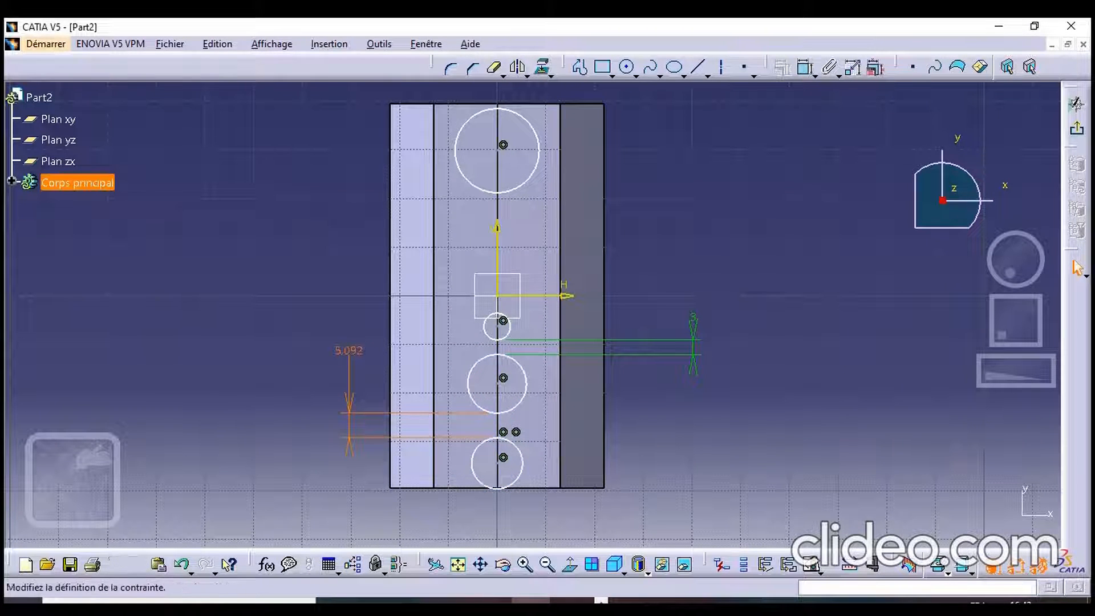
pyautogui.doubleClick(349, 359)
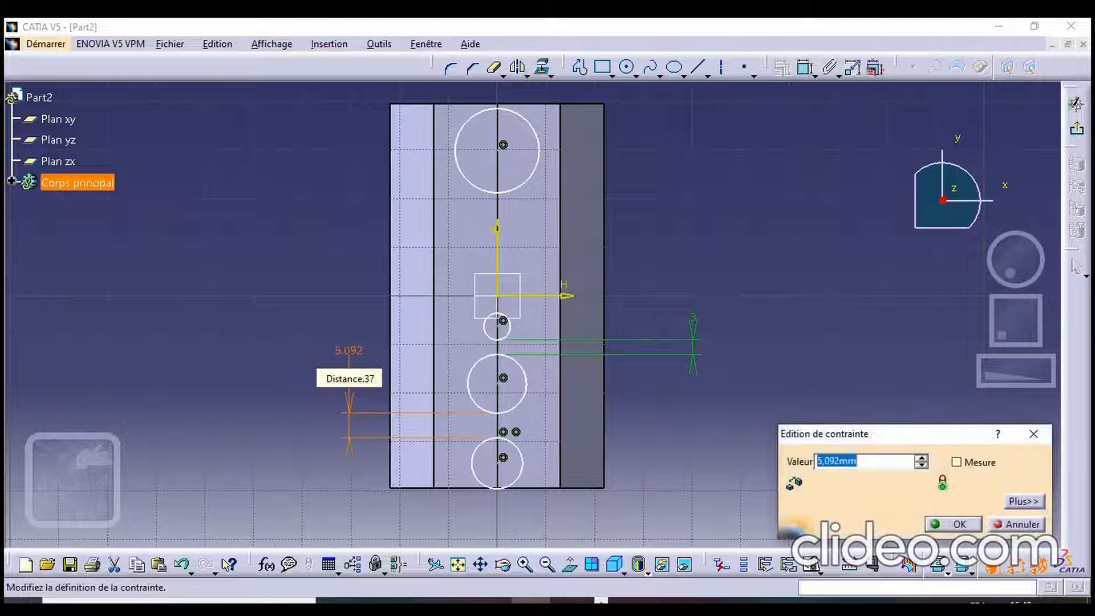
pyautogui.write('3')
pyautogui.press('Return')
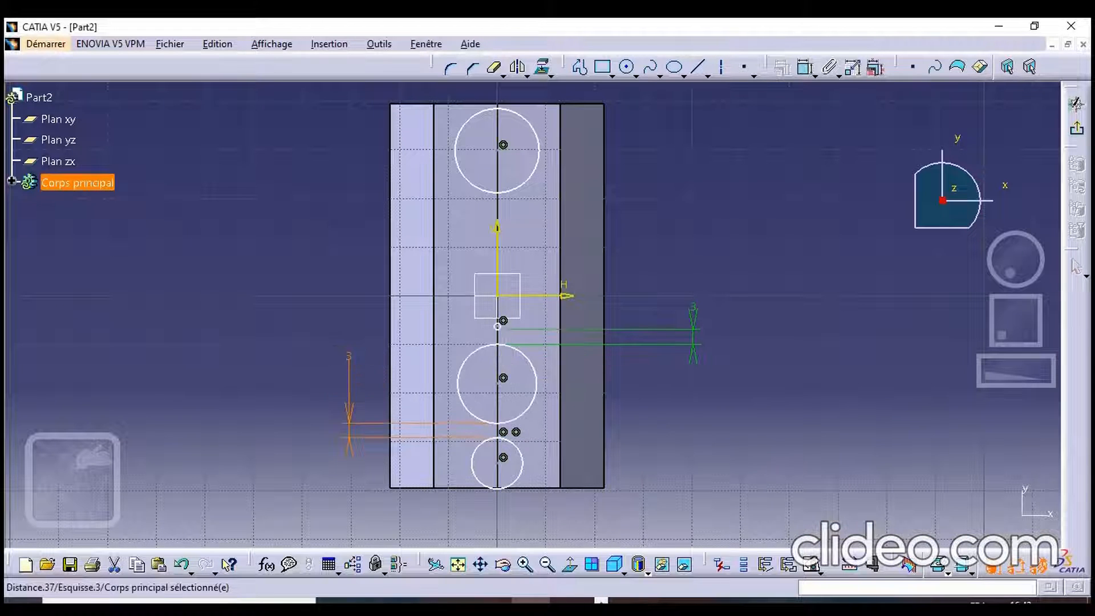
# Add a radius dimension to each of the three circles below the origin
pyautogui.moveTo(533, 314); pyautogui.dragTo(529, 273, button='middle')
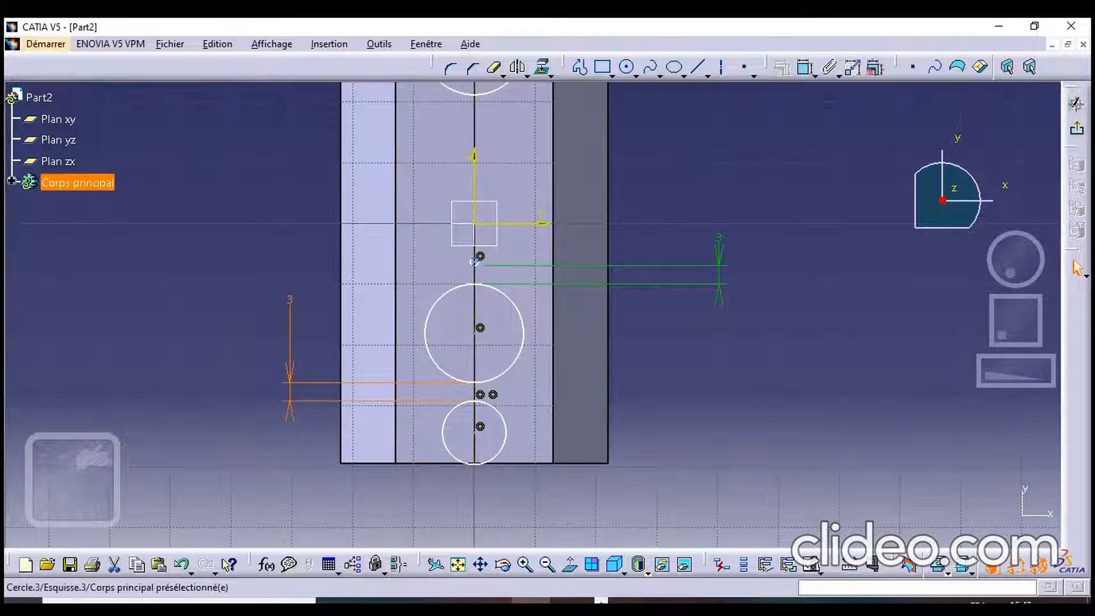
pyautogui.click(474, 260)
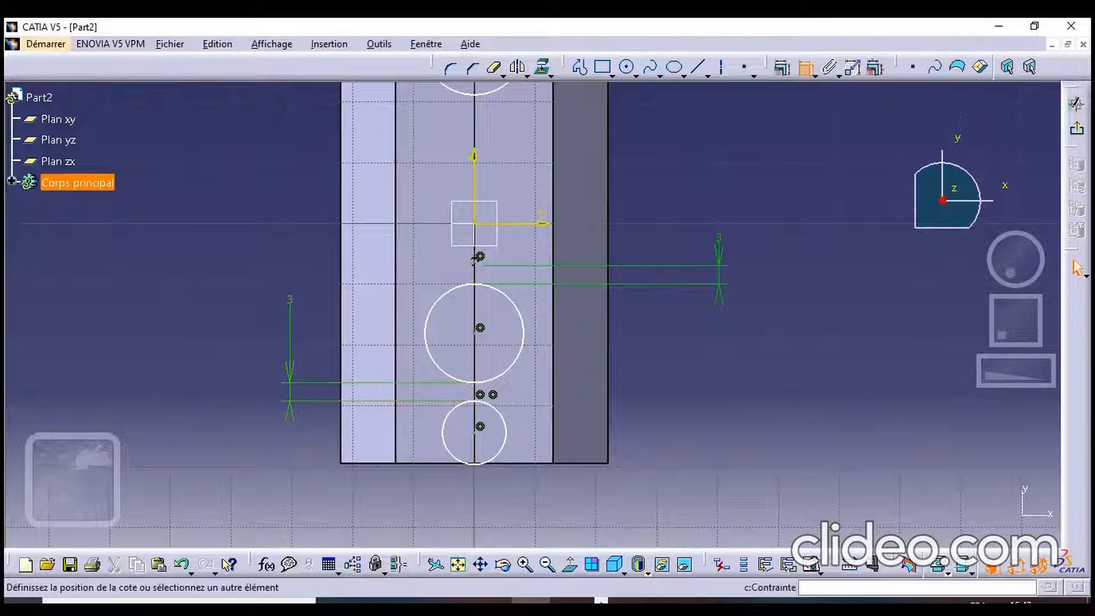
pyautogui.click(207, 200)
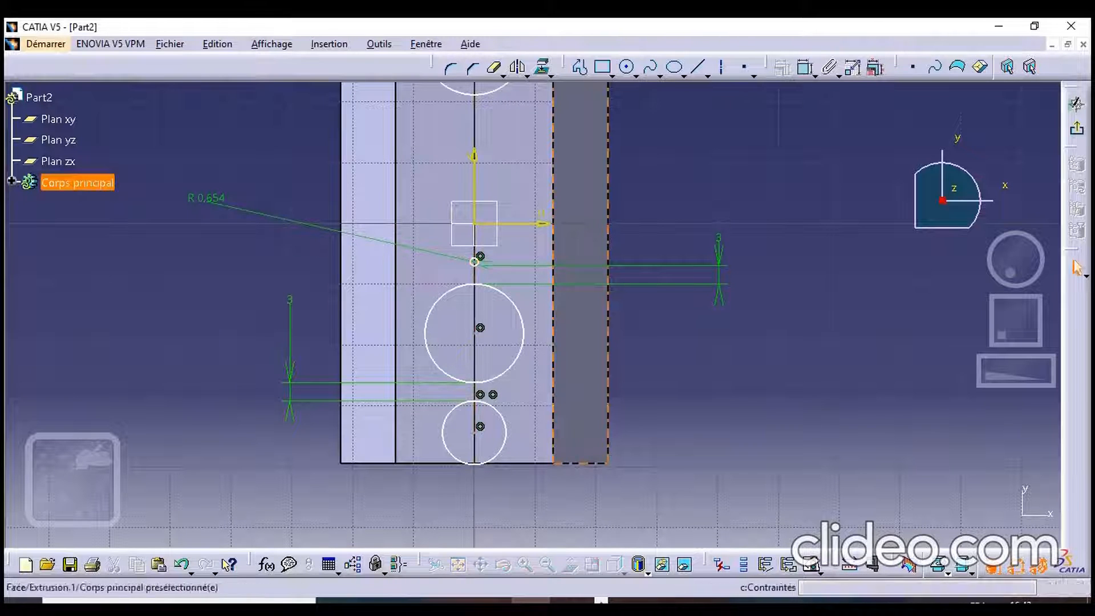
pyautogui.click(805, 68)
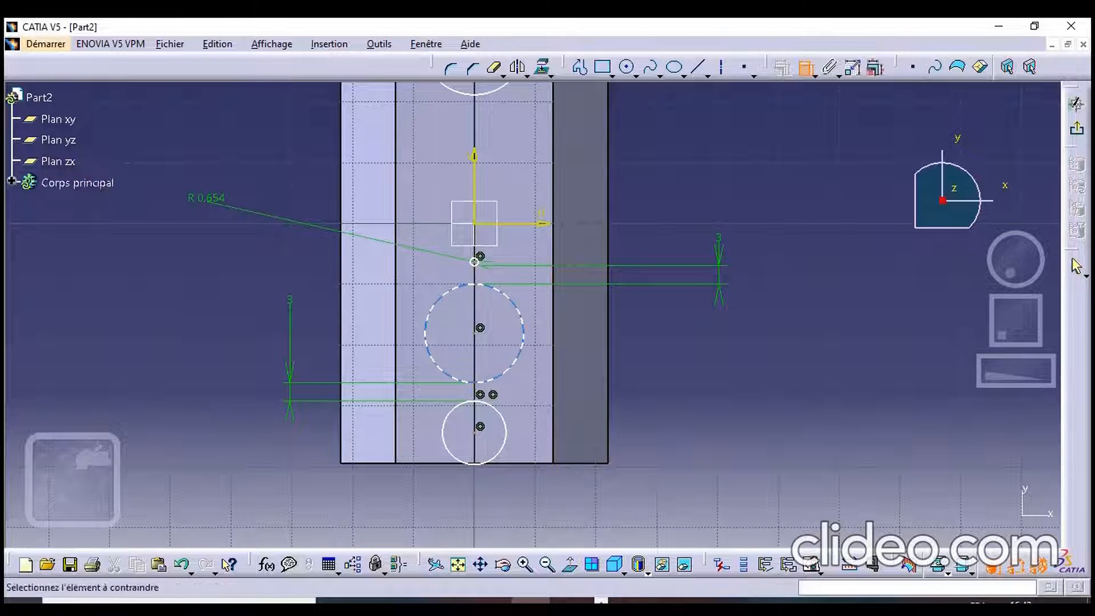
pyautogui.click(427, 328)
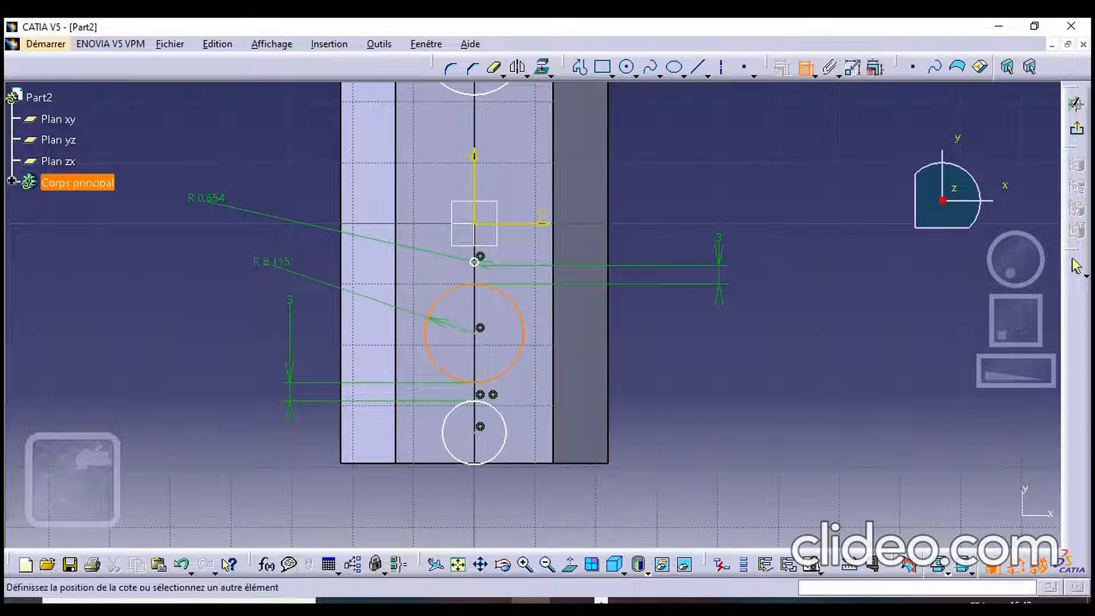
pyautogui.click(272, 260)
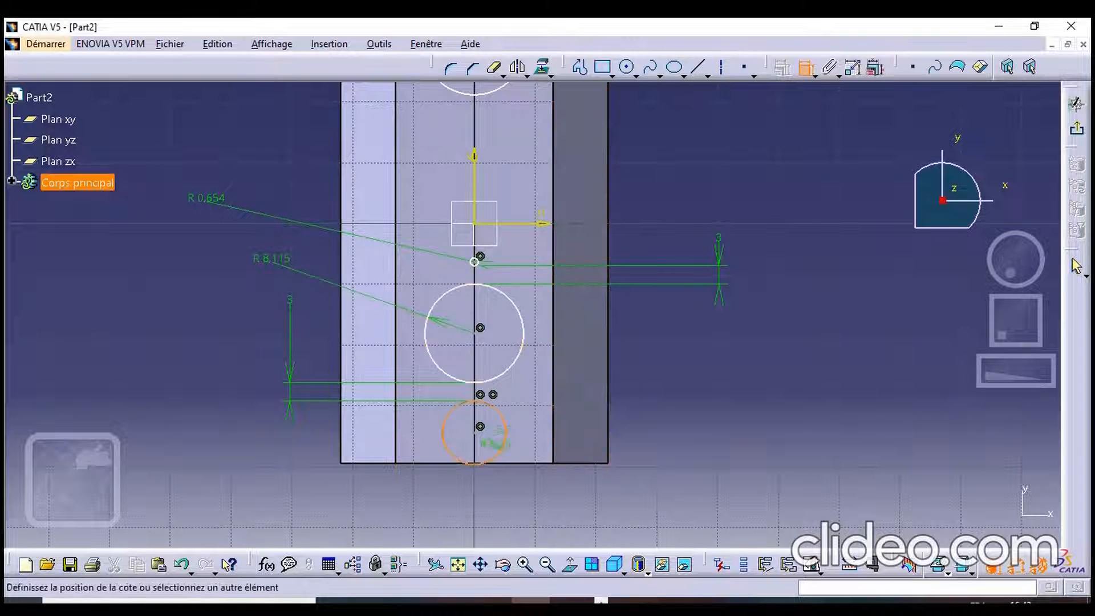
pyautogui.click(753, 377)
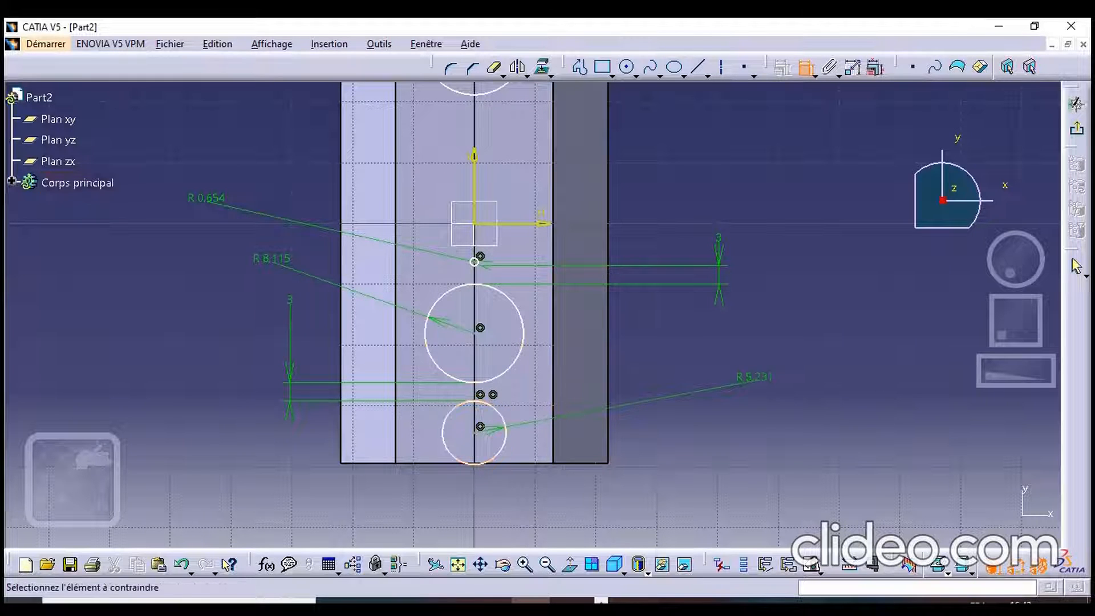
# Dimension the distance between the lowest circle and the block's lower edge
pyautogui.click(503, 446)
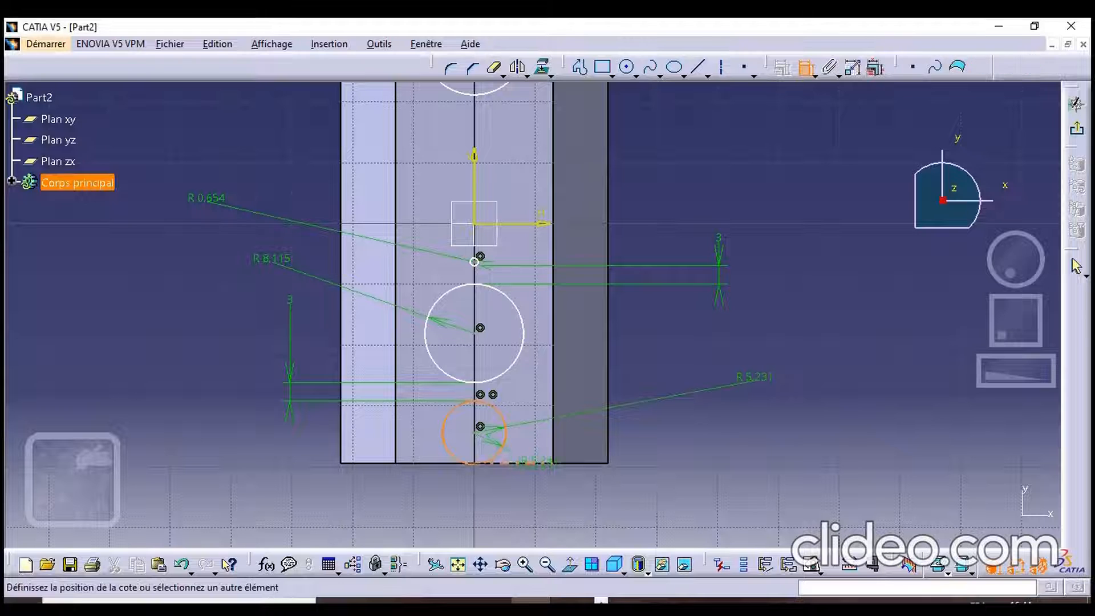
pyautogui.click(541, 463)
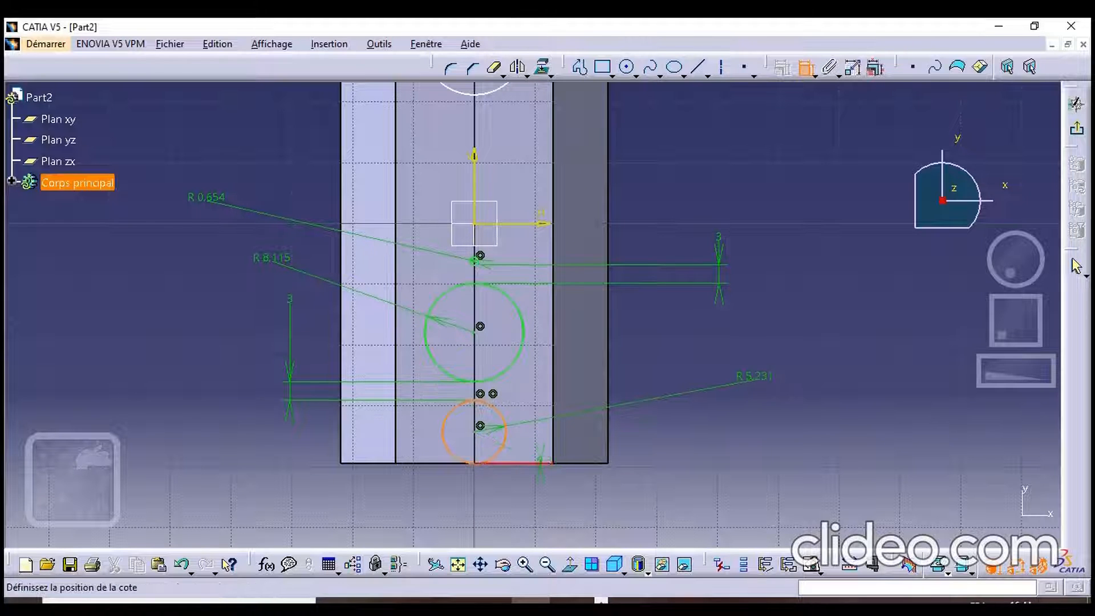
pyautogui.click(700, 500)
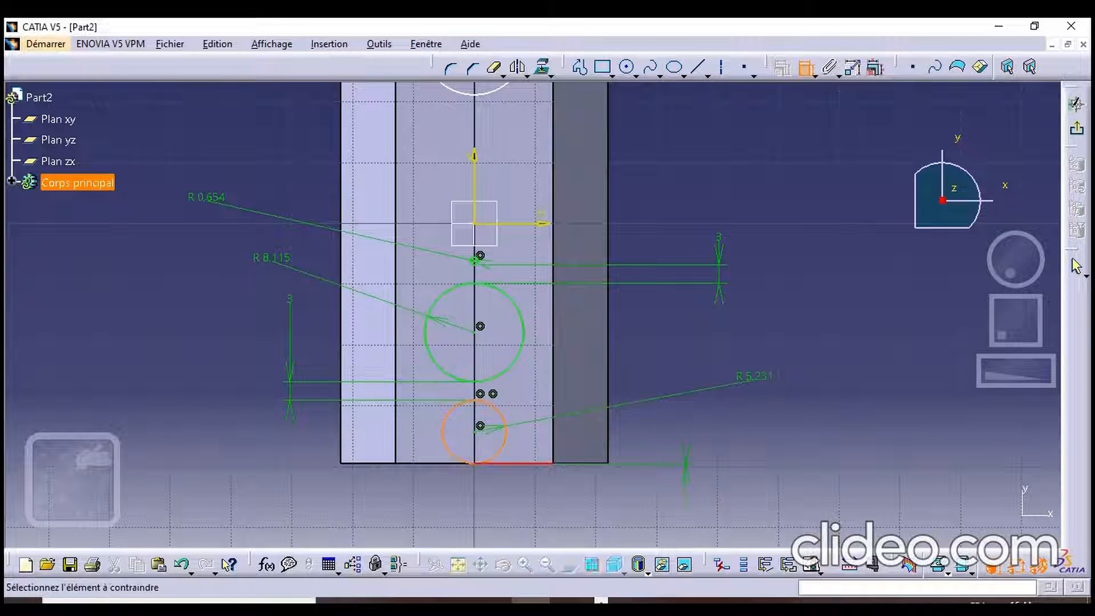
# Add a radius dimension to the circle near the block's upper end
pyautogui.moveTo(583, 297); pyautogui.dragTo(590, 451, button='middle')
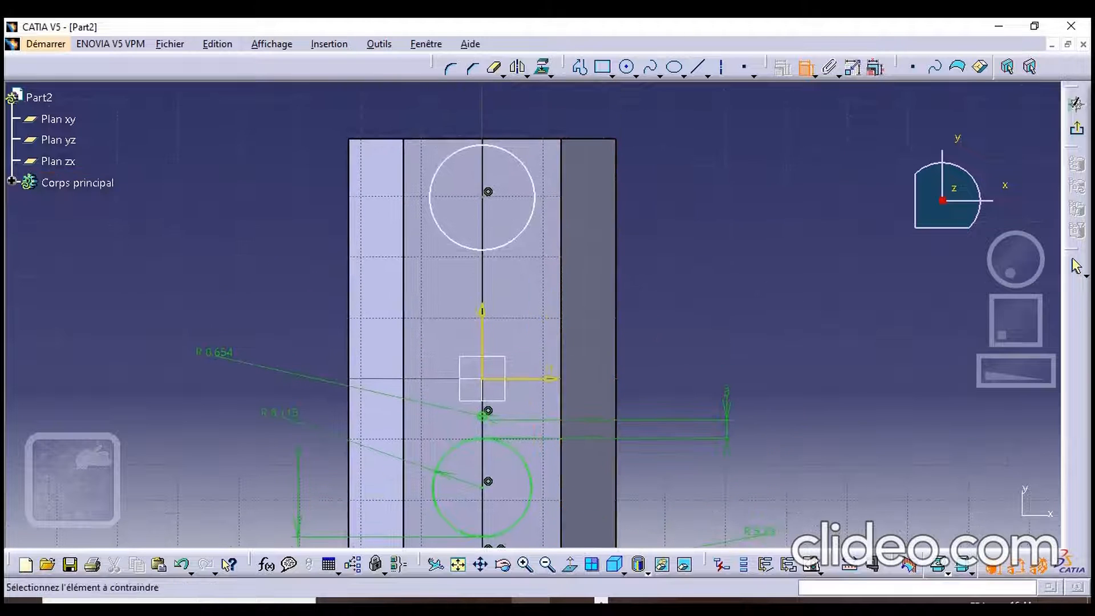
pyautogui.click(501, 247)
pyautogui.click(722, 169)
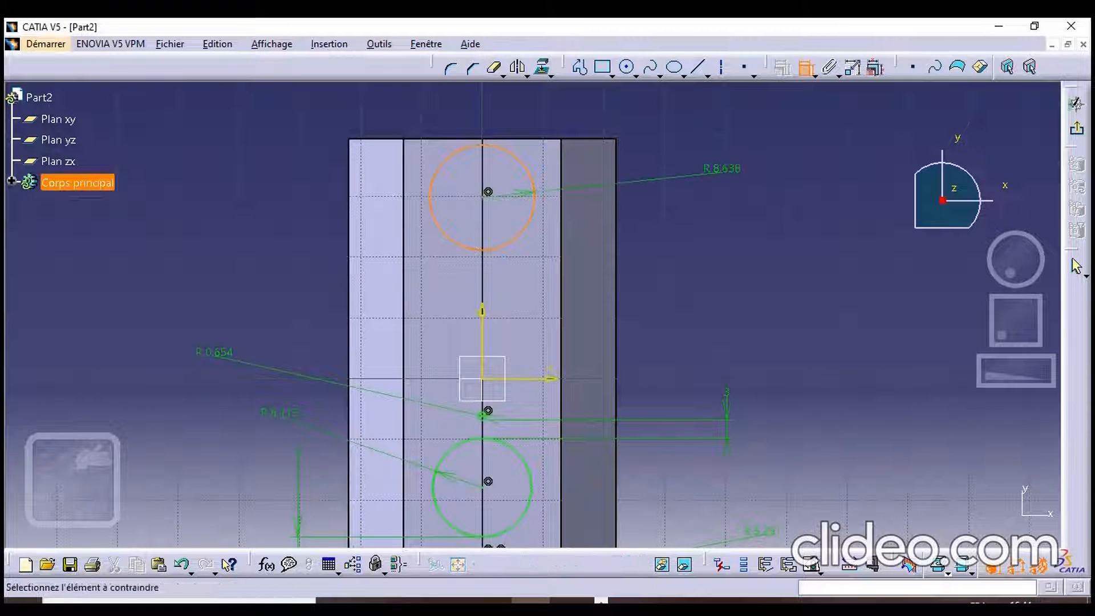
# Dimension the gap between the uppermost circle and the large circle below the origin and set it to 3 mm
pyautogui.click(517, 235)
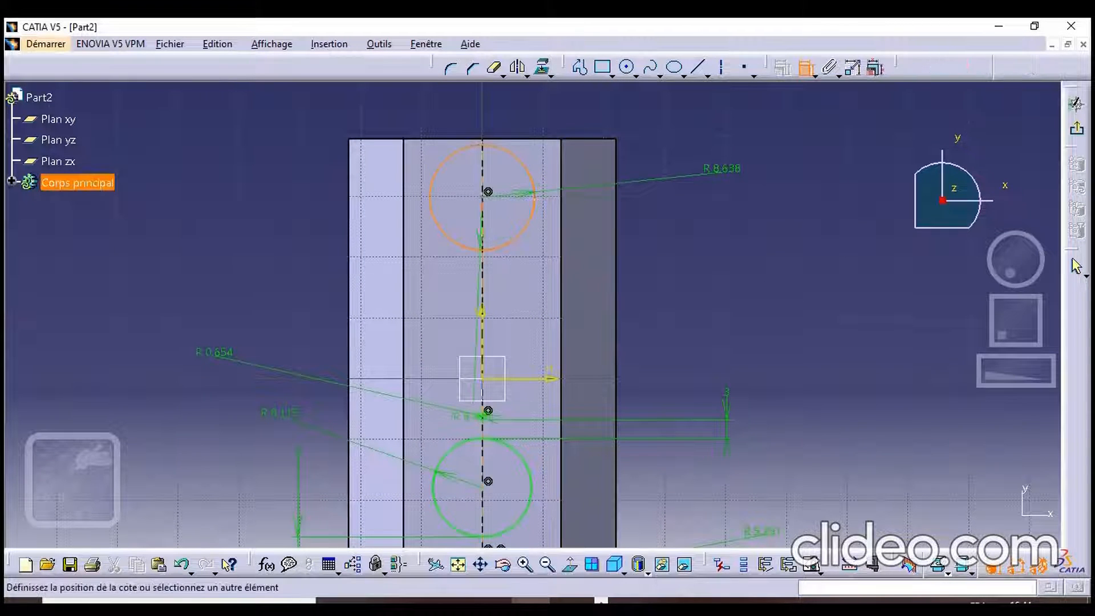
pyautogui.click(484, 438)
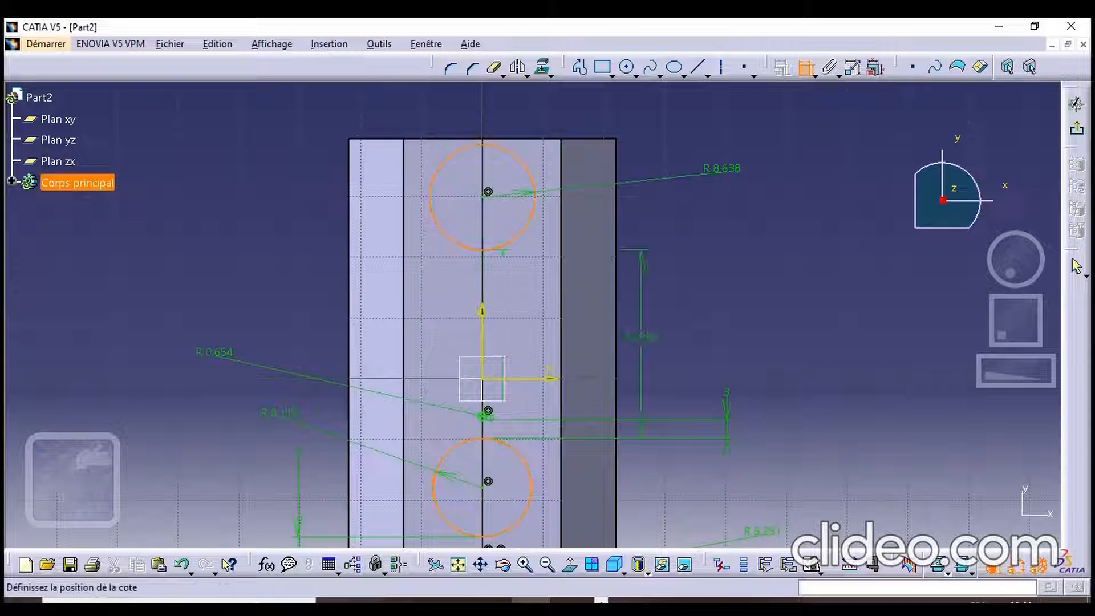
pyautogui.click(641, 342)
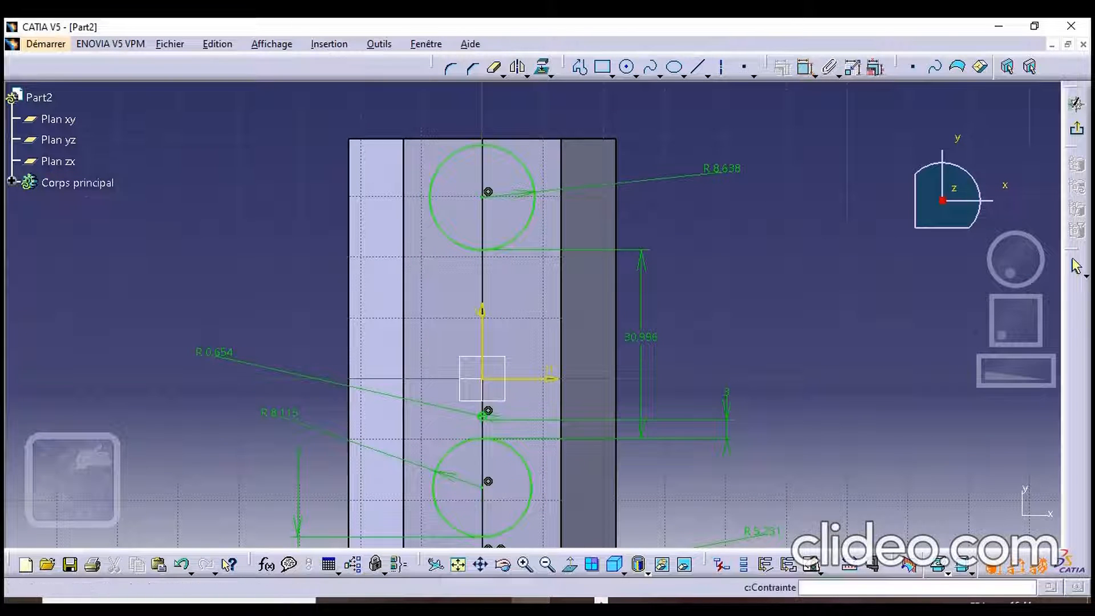
pyautogui.moveTo(641, 342)
pyautogui.mouseDown(button='middle')
pyautogui.moveTo(641, 451)
pyautogui.moveTo(593, 375)
pyautogui.mouseUp(button='middle')
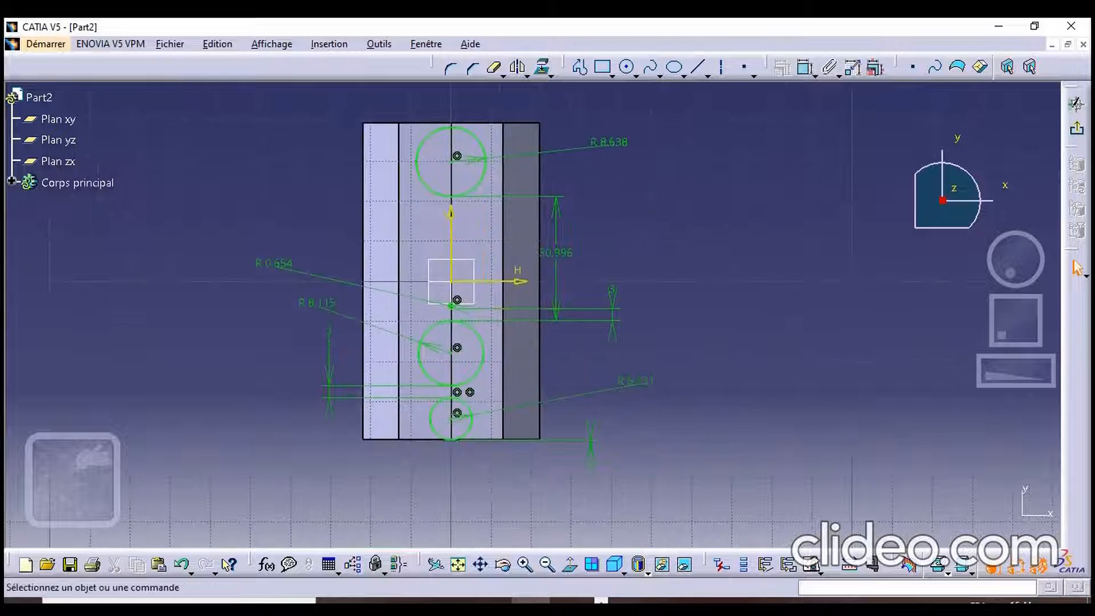
pyautogui.click(555, 253)
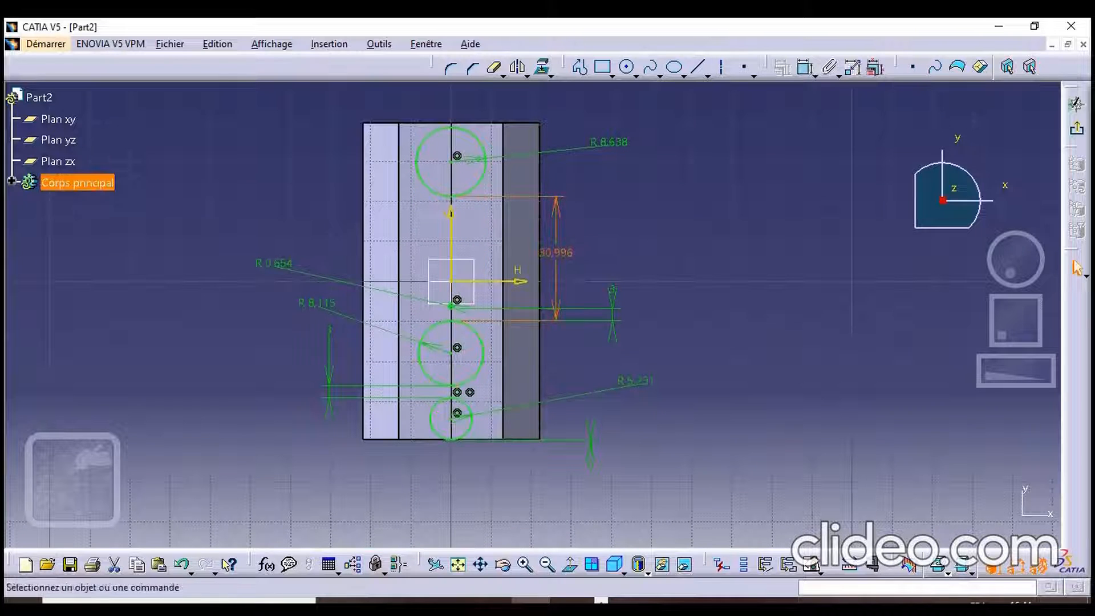
pyautogui.doubleClick(555, 253)
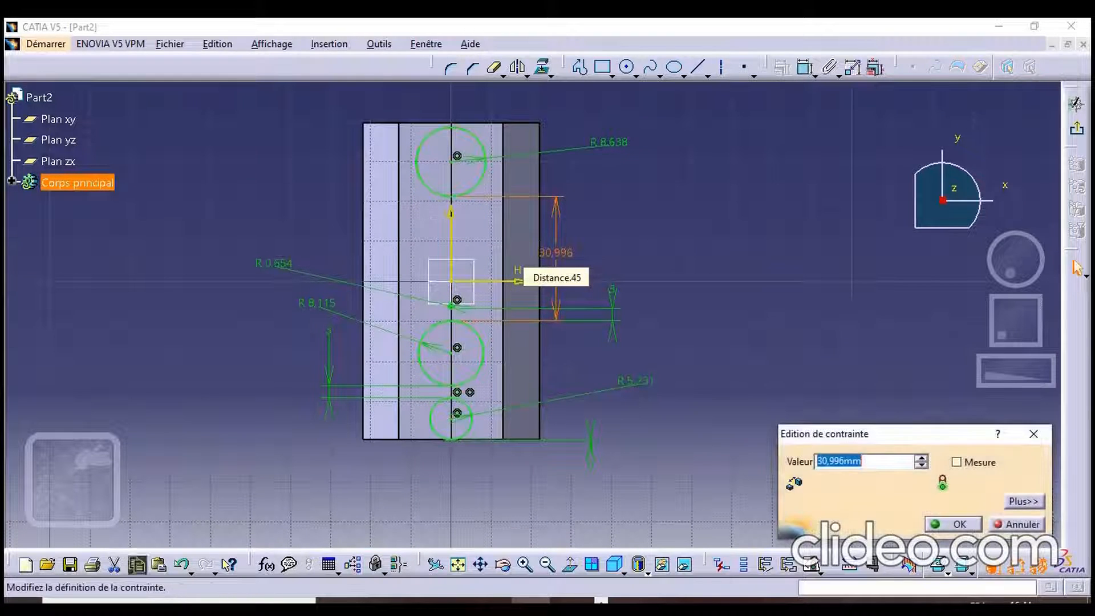
pyautogui.press('Return')
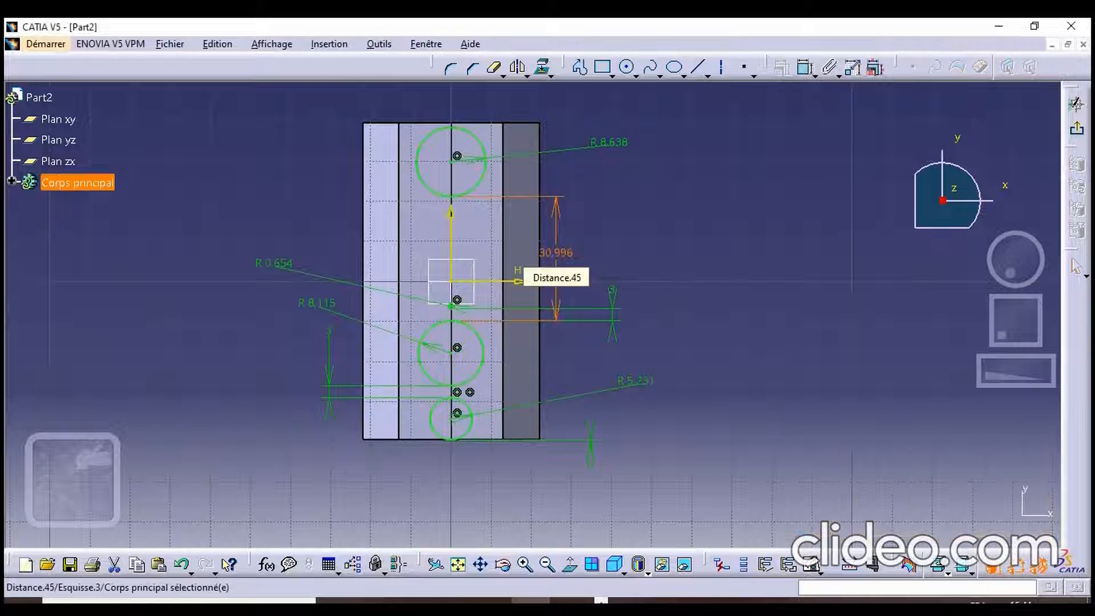
# Set the distance between the lowest circle and the block's lower edge to 3 mm
pyautogui.moveTo(602, 337); pyautogui.dragTo(603, 310, button='middle')
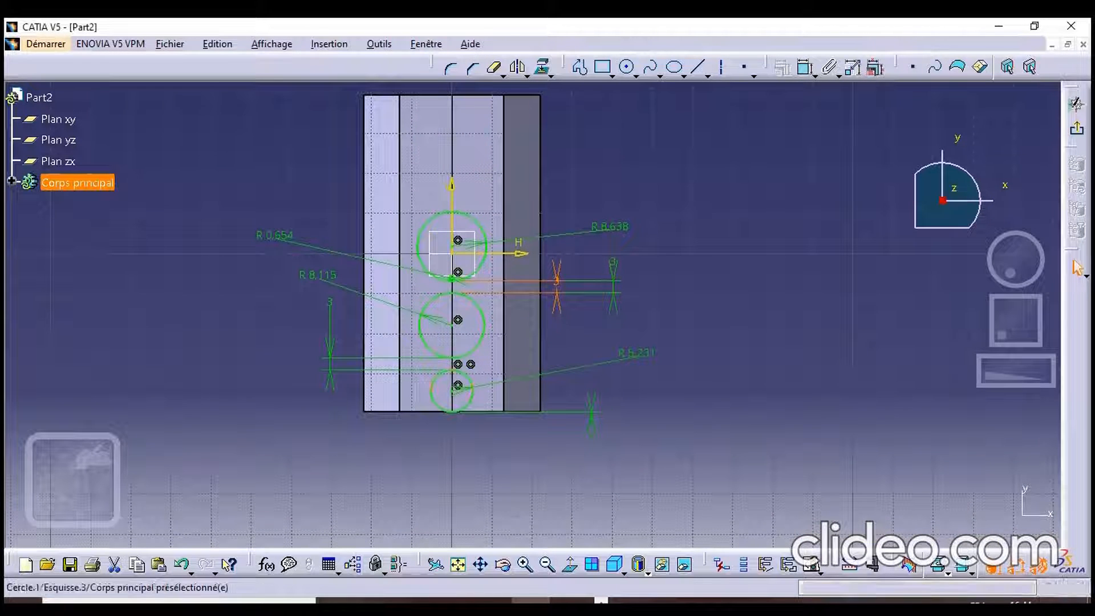
pyautogui.doubleClick(591, 425)
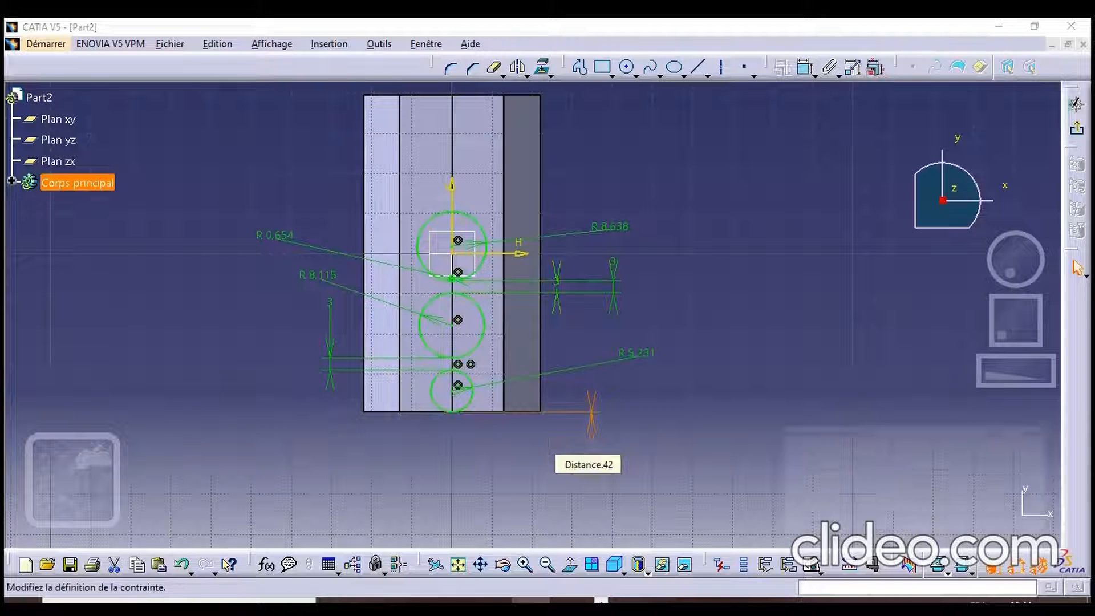
pyautogui.press('Return')
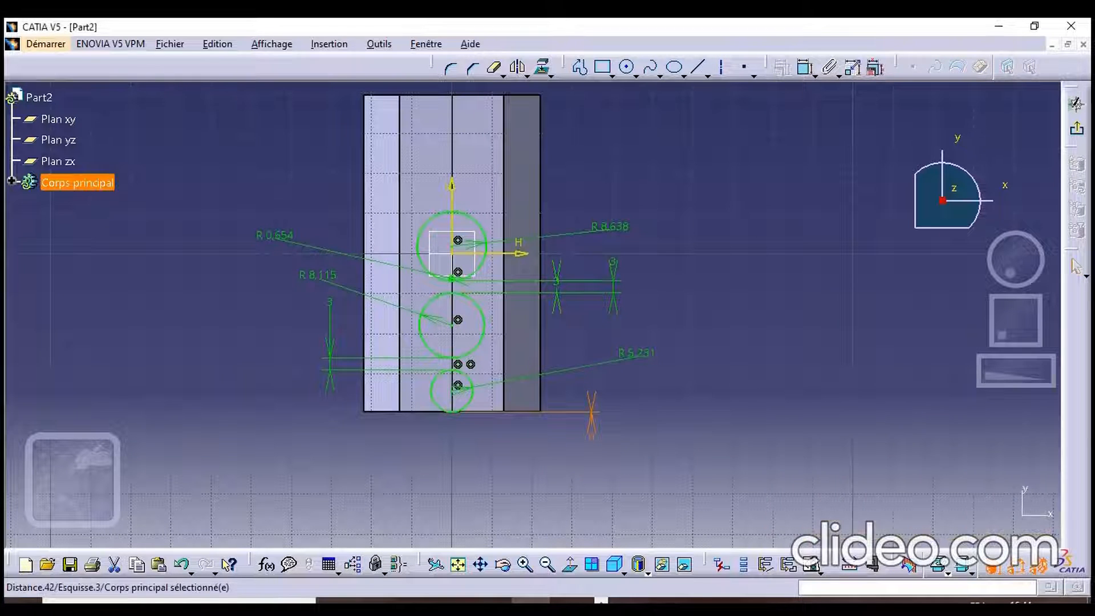
# Set the radii of the lowest circle and the circle directly above it to 8 mm
pyautogui.moveTo(592, 425)
pyautogui.mouseDown(button='middle')
pyautogui.moveTo(598, 466)
pyautogui.moveTo(599, 402)
pyautogui.mouseUp(button='middle')
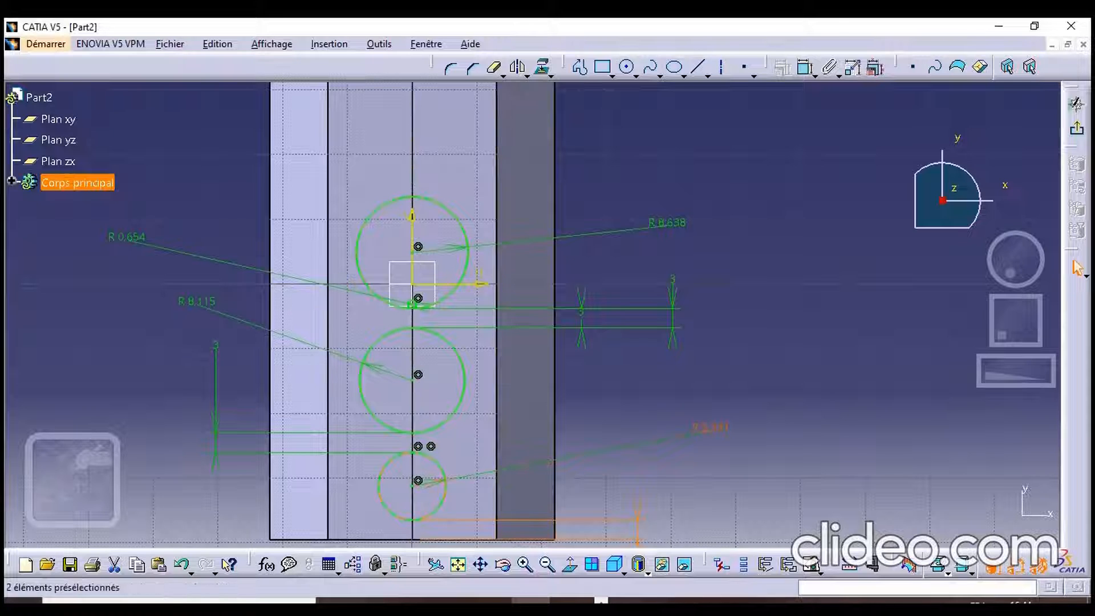
pyautogui.doubleClick(710, 427)
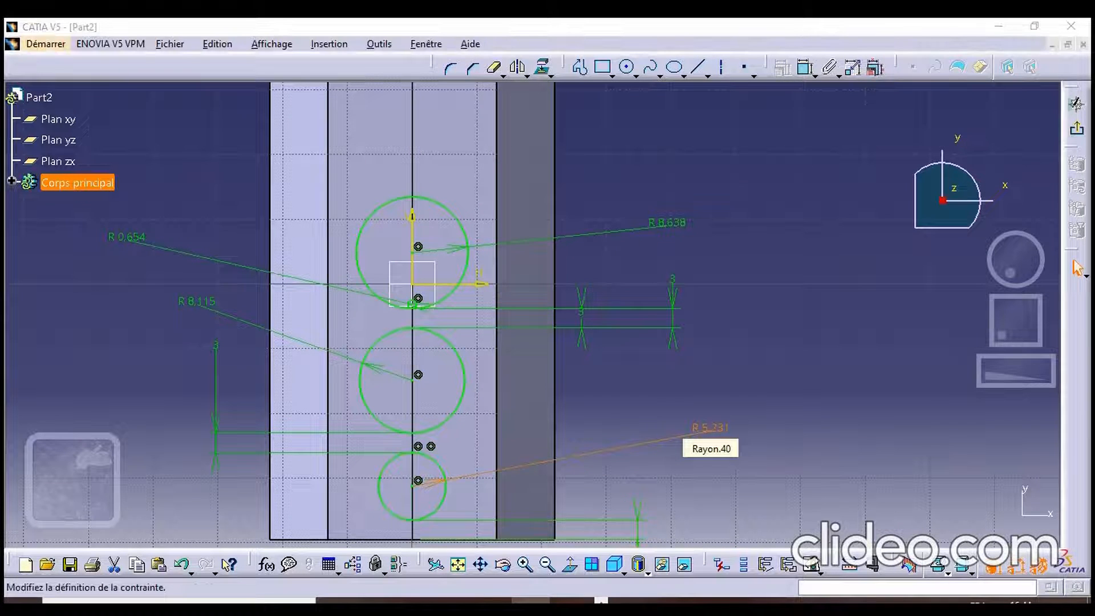
pyautogui.write('8')
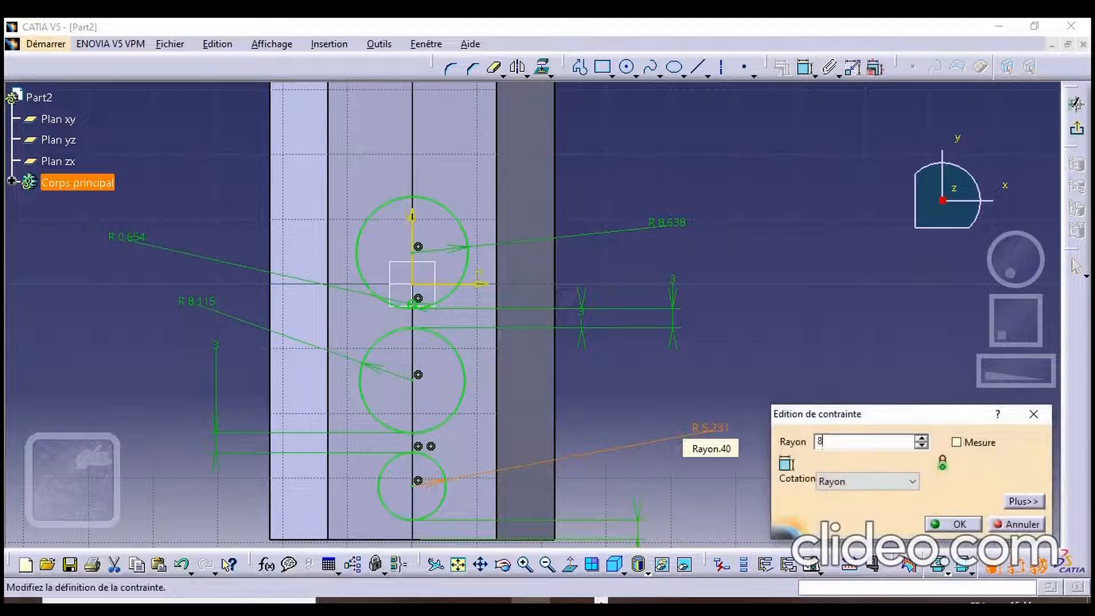
pyautogui.press('Return')
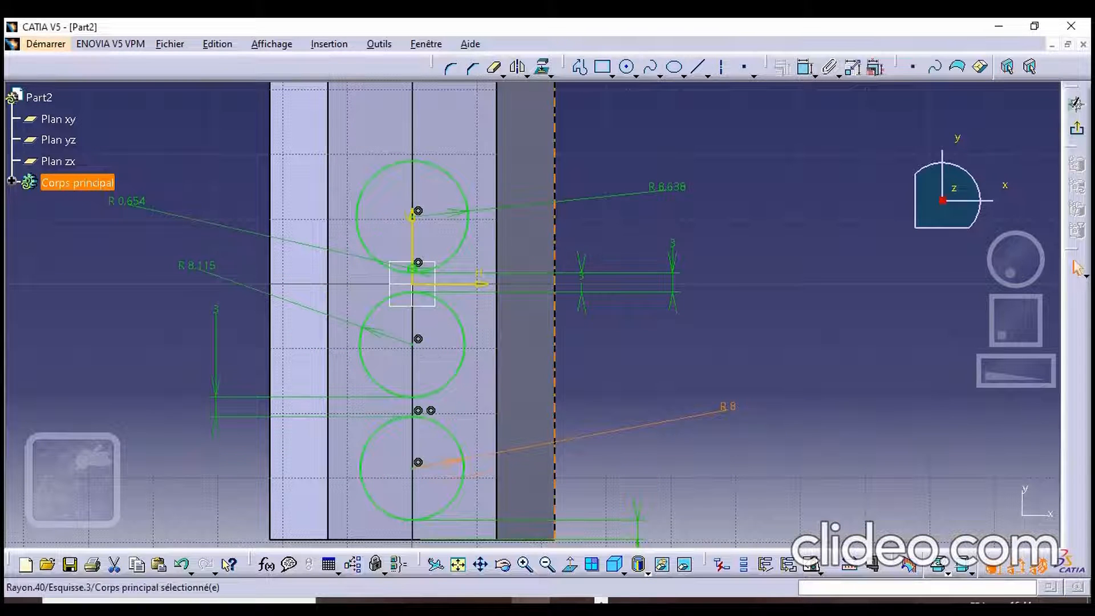
pyautogui.doubleClick(197, 266)
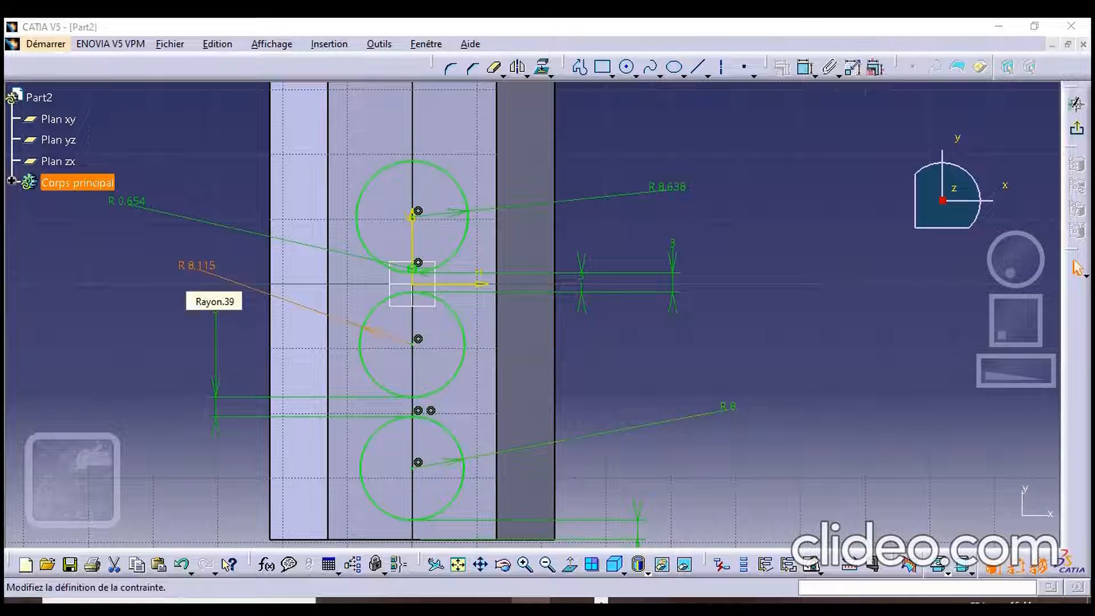
pyautogui.write('8')
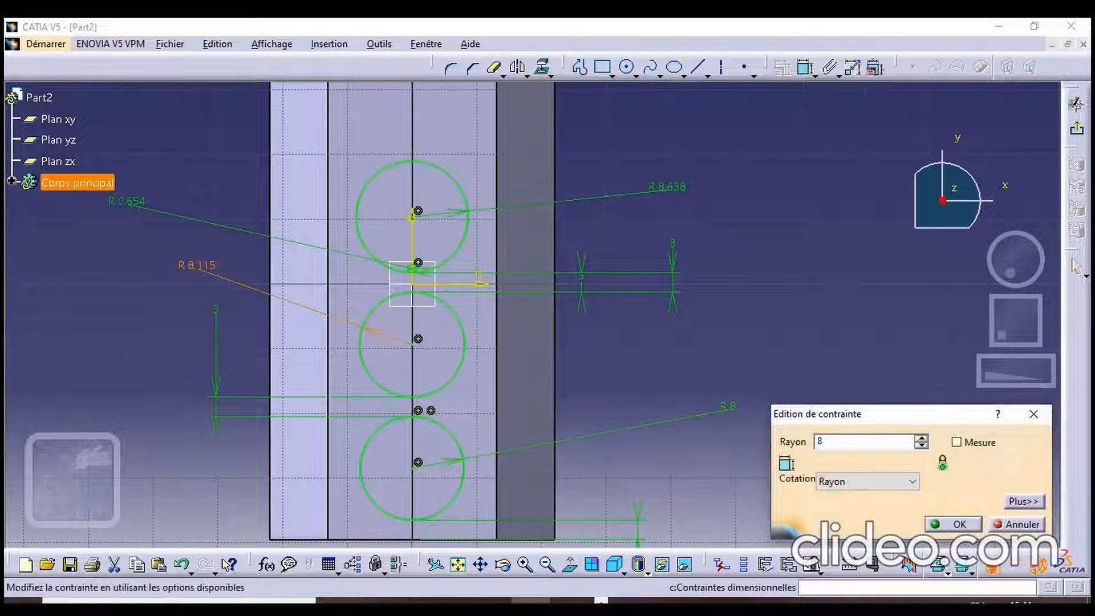
pyautogui.press('Return')
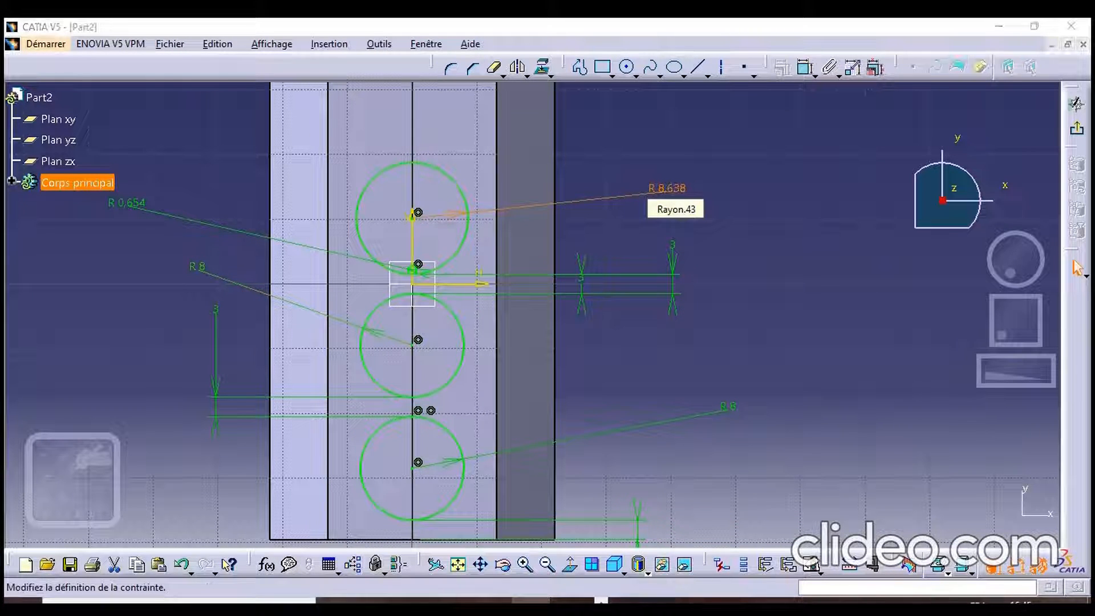
# Set the radius of the larger of the two overlapping circles just above the origin to 8 mm
pyautogui.doubleClick(666, 188)
pyautogui.write('8mm')
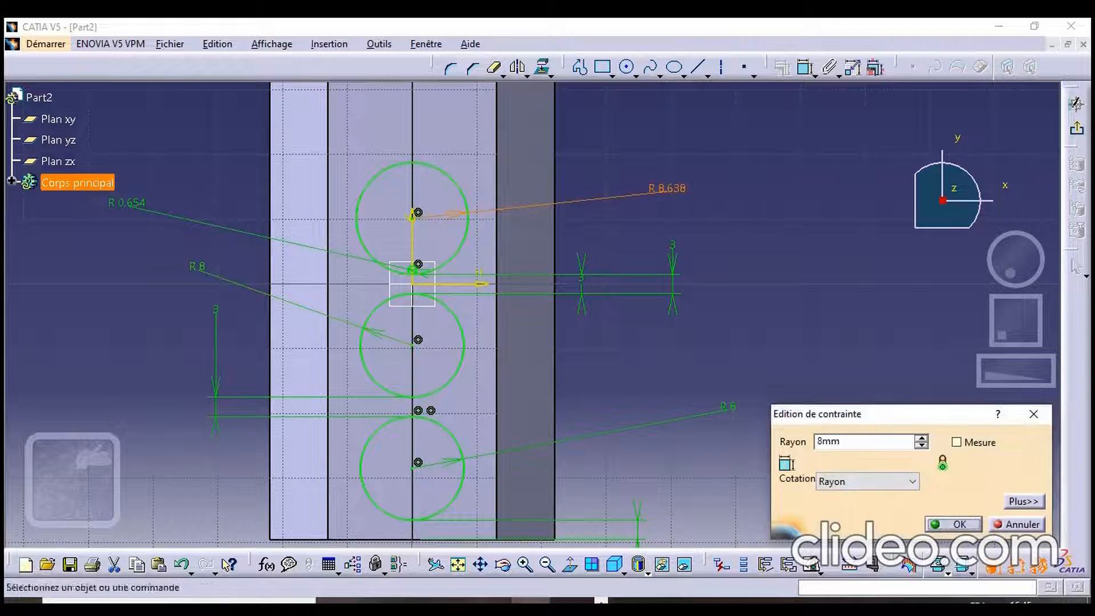
pyautogui.press('Return')
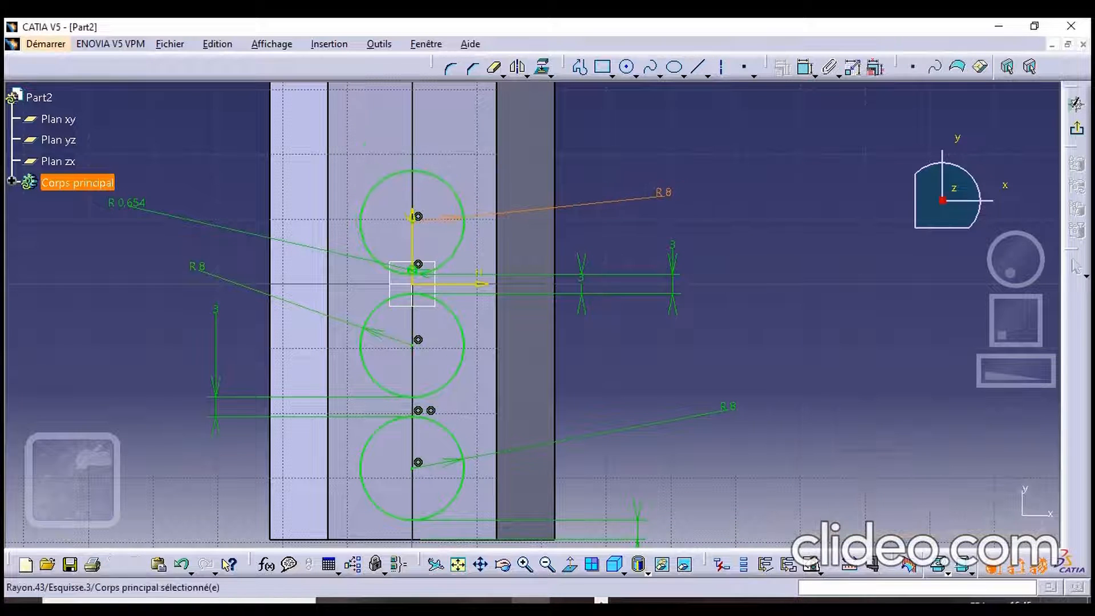
# Set the 0.654 mm radius of the small circle near the origin to 8 mm
pyautogui.doubleClick(126, 204)
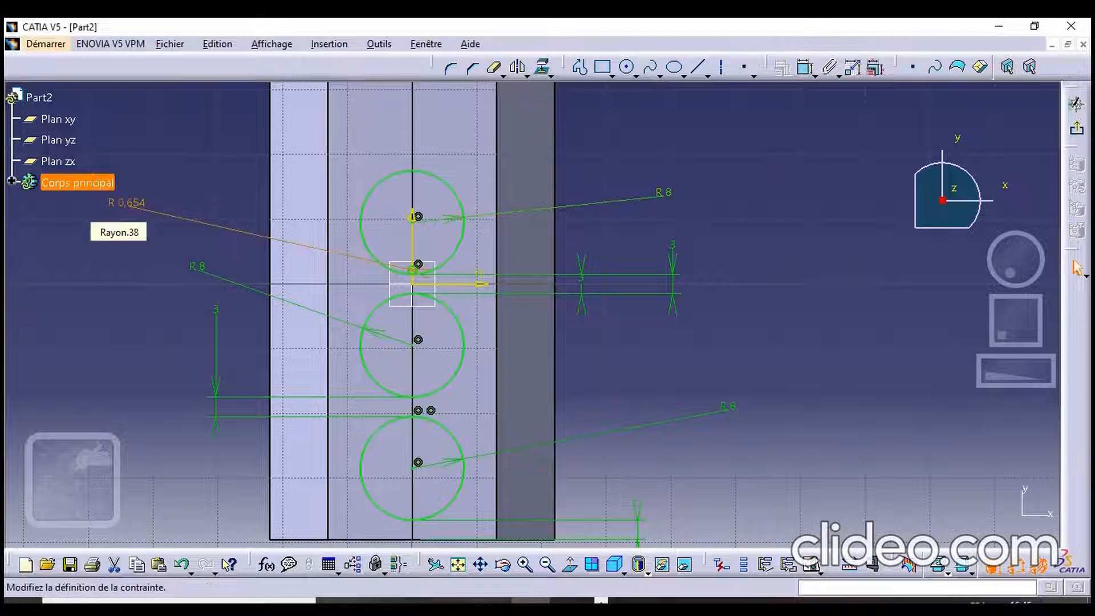
pyautogui.write('8')
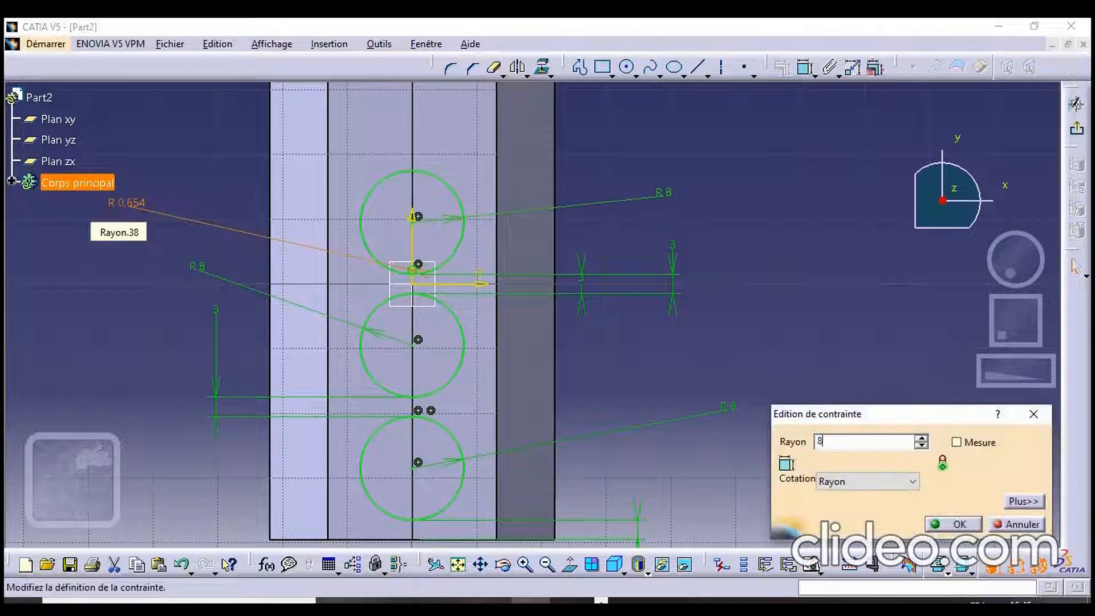
pyautogui.press('Return')
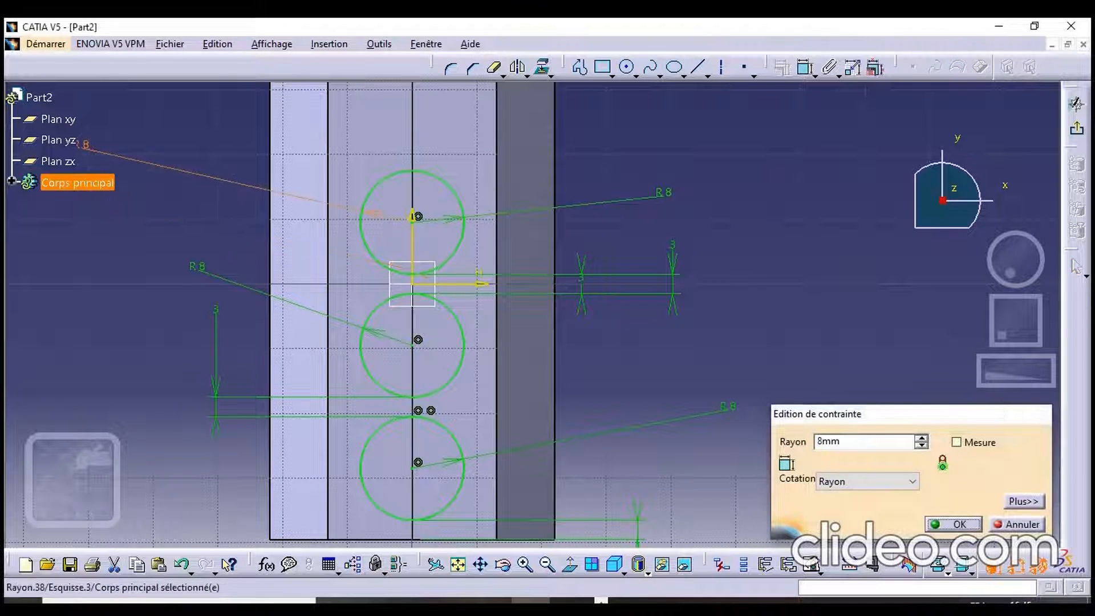
# Delete the duplicate circle that overlaps the third circle from the block's lower edge
pyautogui.click(647, 294)
pyautogui.moveTo(647, 293); pyautogui.dragTo(724, 320, button='middle')
pyautogui.click(723, 367)
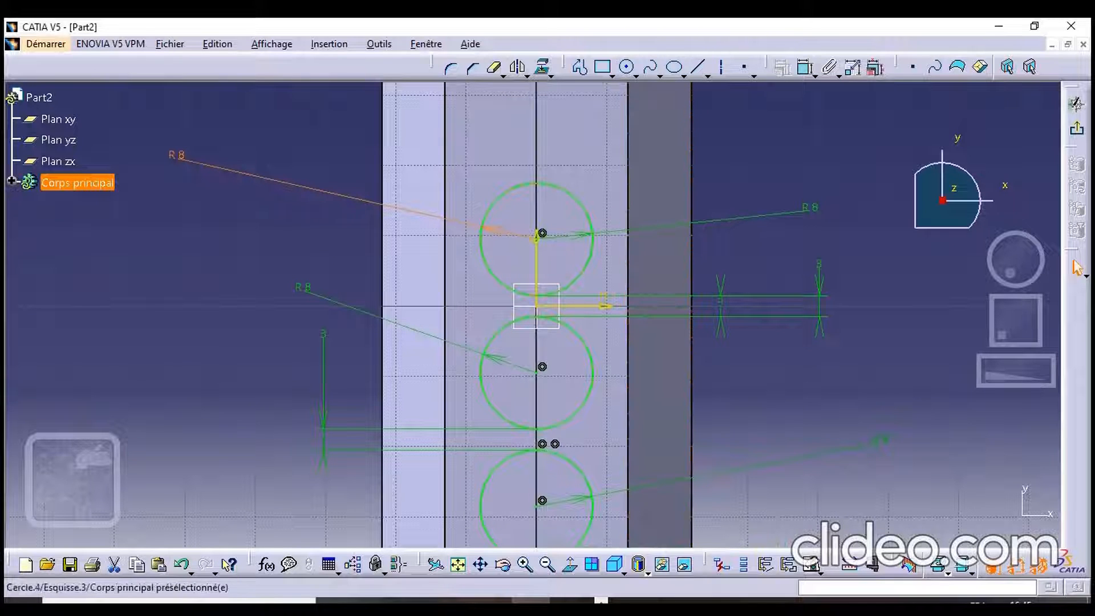
pyautogui.click(588, 262)
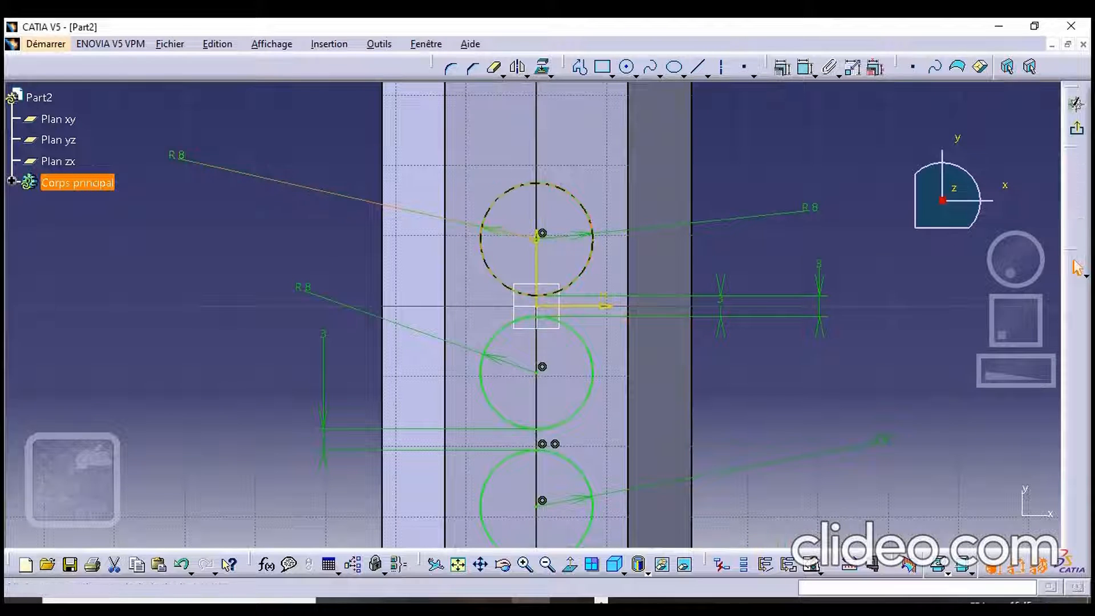
pyautogui.press('Delete')
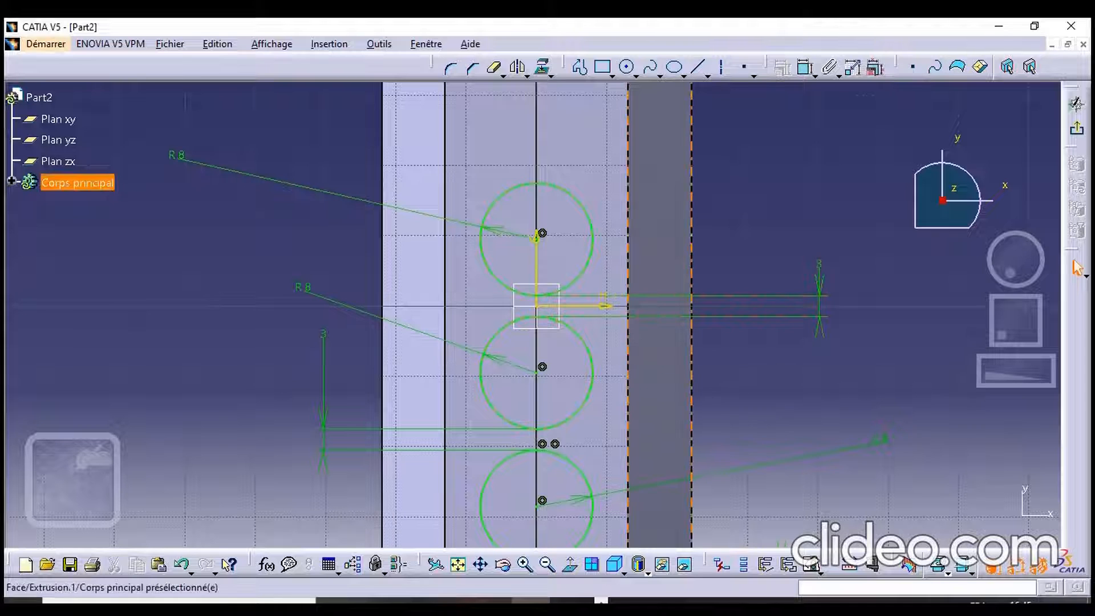
# Sketch a circle of about 5.5 mm radius on the vertical axis near the block's upper end
pyautogui.moveTo(655, 285); pyautogui.dragTo(638, 414, button='middle')
pyautogui.moveTo(638, 342)
pyautogui.keyDown('ctrl'); pyautogui.mouseDown(button='middle')
pyautogui.moveTo(639, 416)
pyautogui.moveTo(626, 362)
pyautogui.mouseUp(button='middle'); pyautogui.keyUp('ctrl')
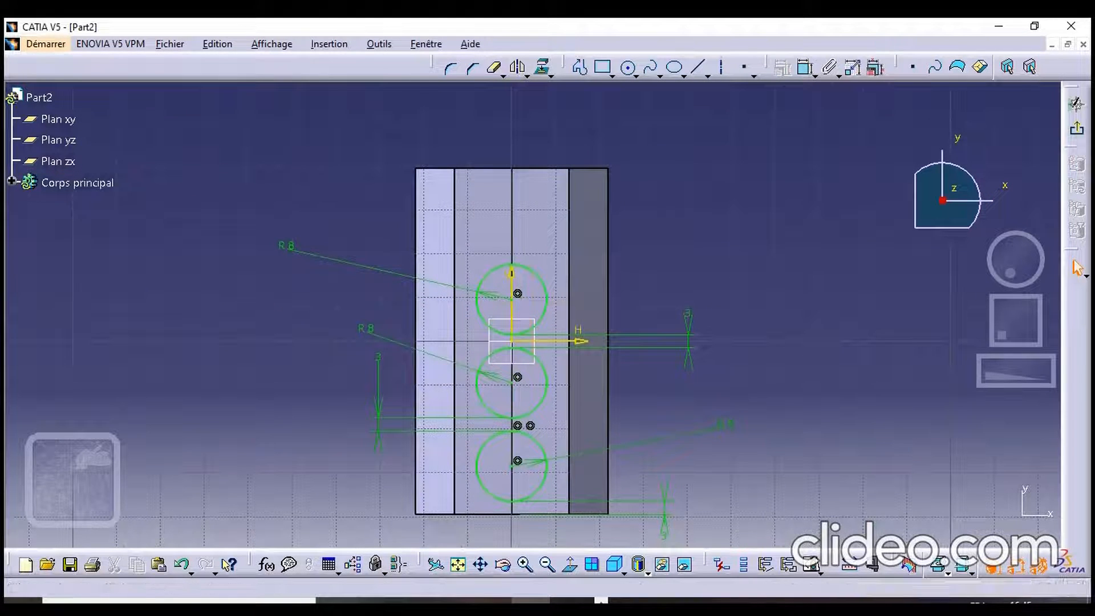
pyautogui.click(627, 67)
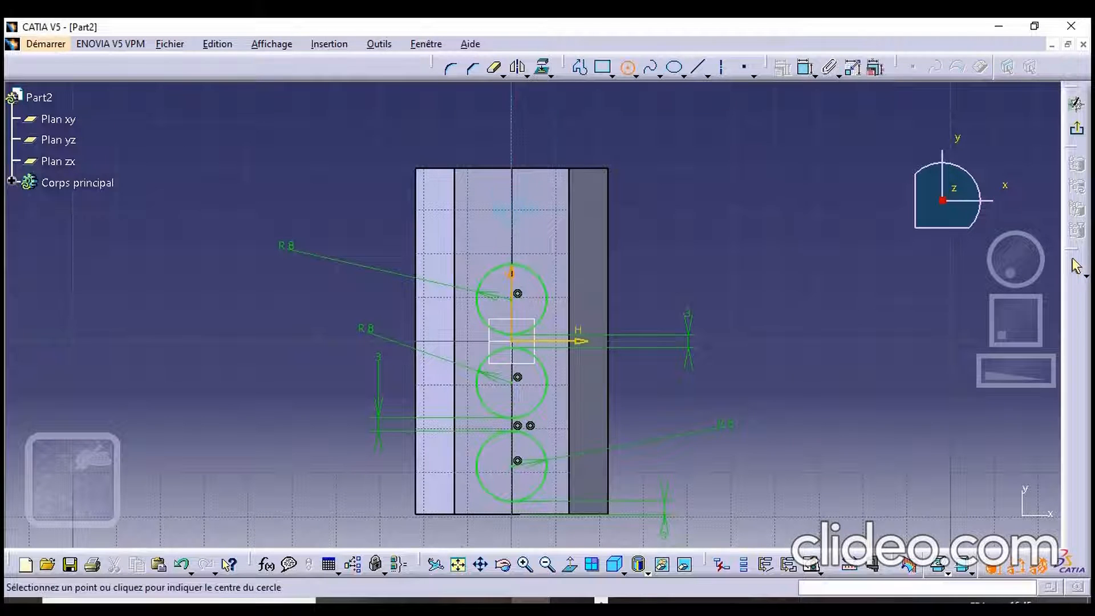
pyautogui.click(528, 210)
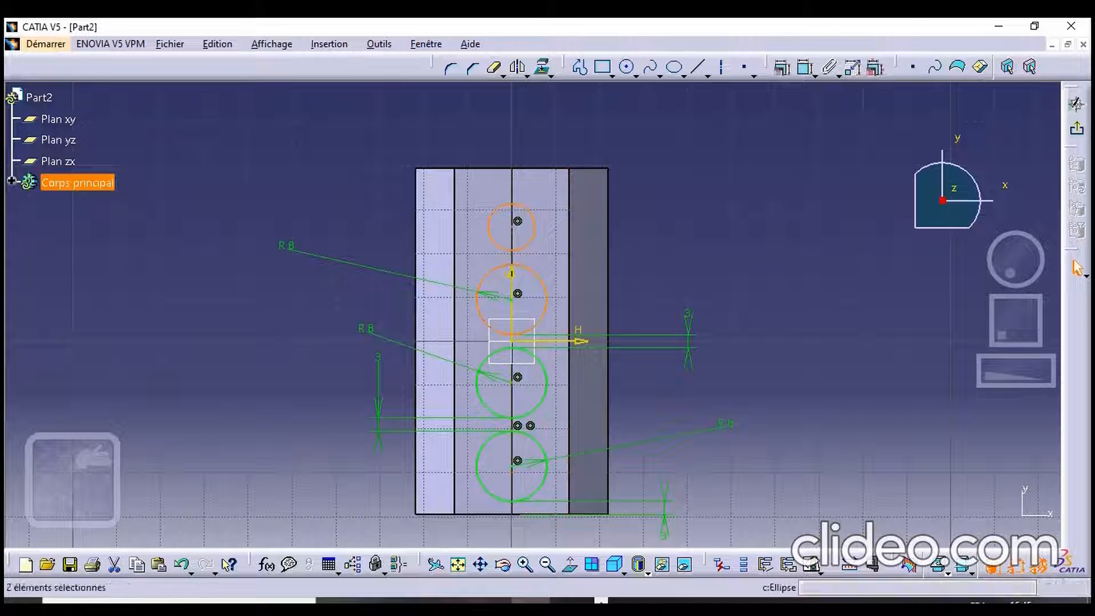
# Dimension the gap between the uppermost circle and the circle below it and set it to 3 mm
pyautogui.click(783, 66)
pyautogui.click(806, 67)
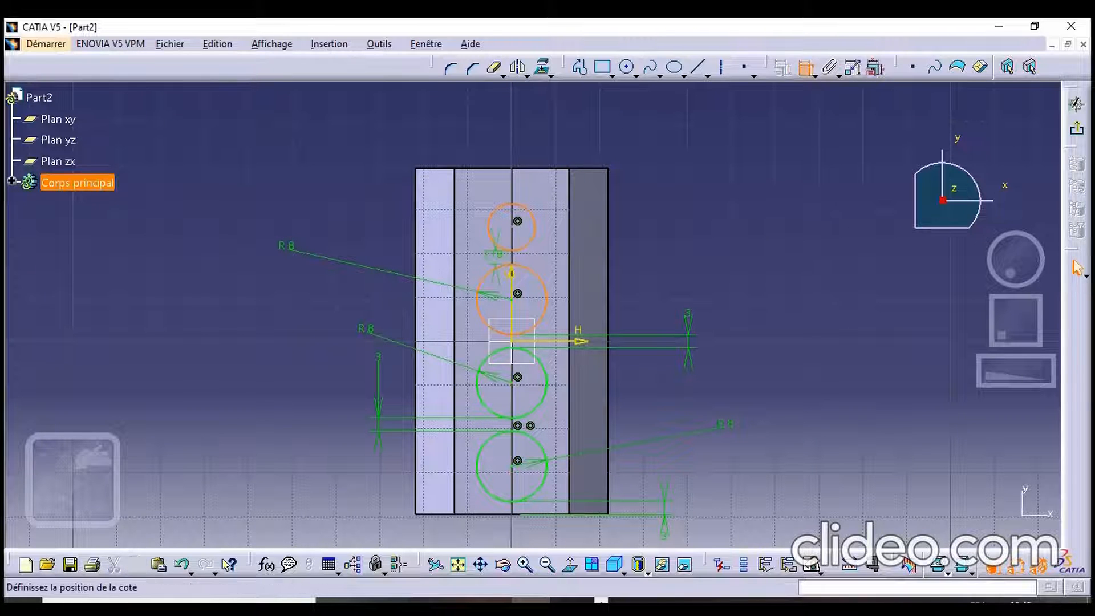
pyautogui.click(663, 251)
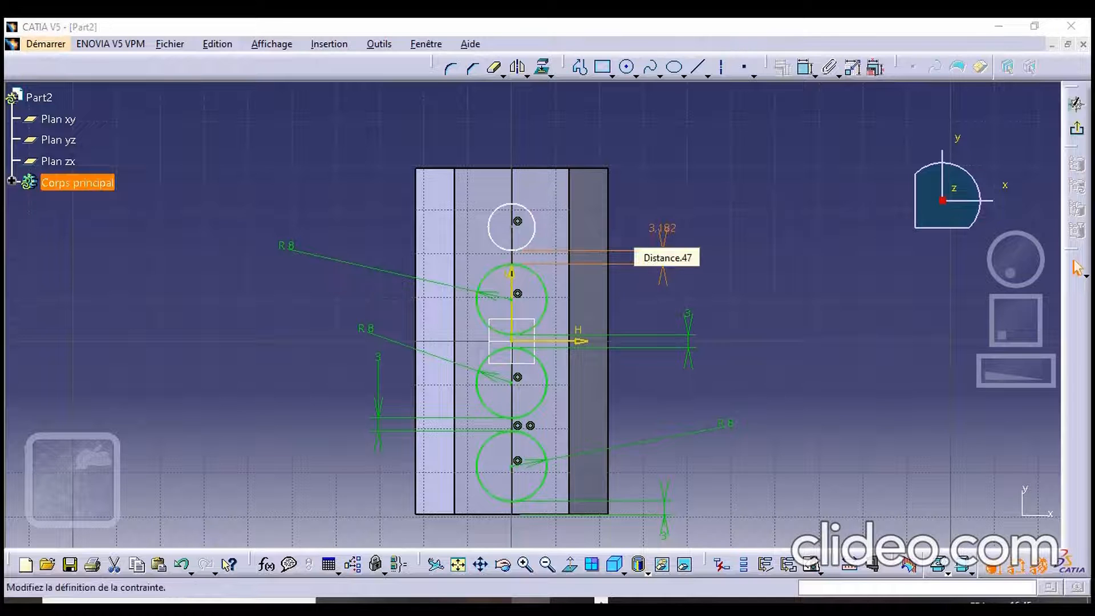
pyautogui.write('3')
pyautogui.press('Return')
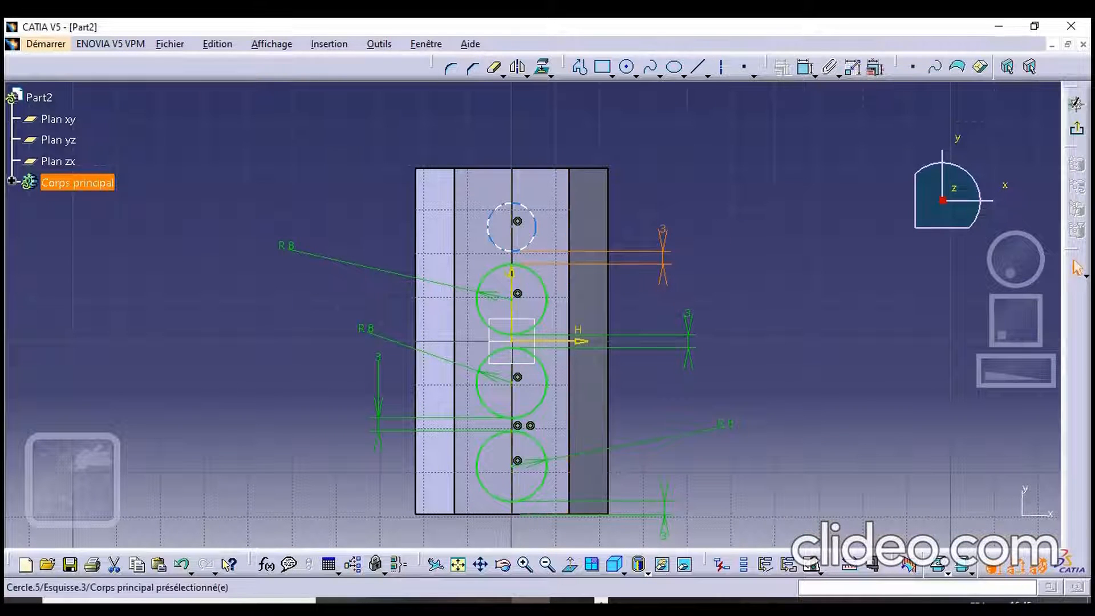
# Add a radius dimension to the uppermost circle and set it to 8 mm
pyautogui.click(804, 67)
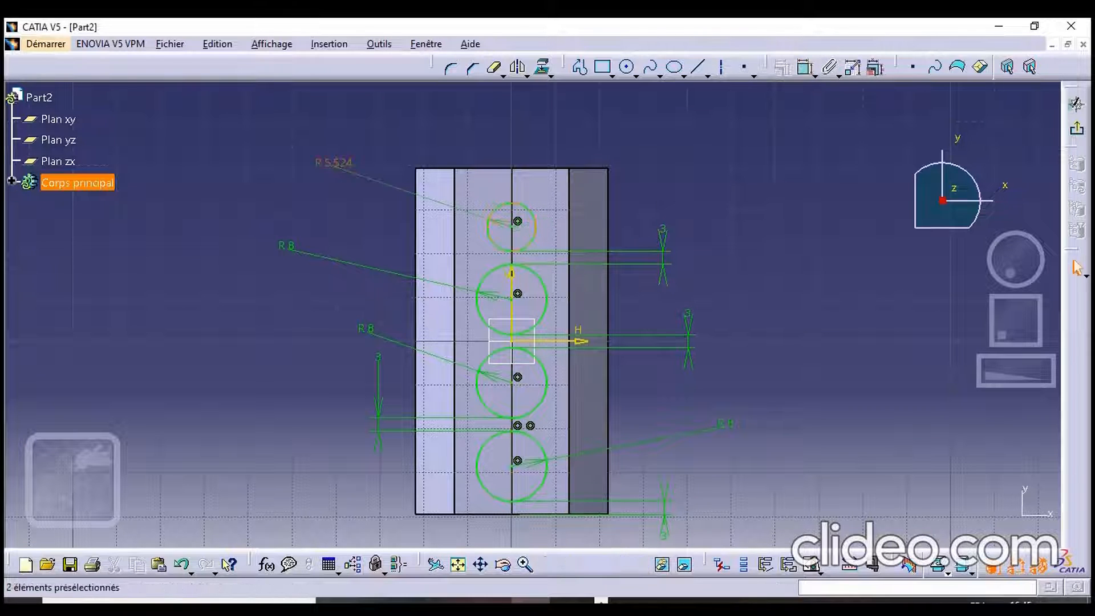
pyautogui.doubleClick(334, 163)
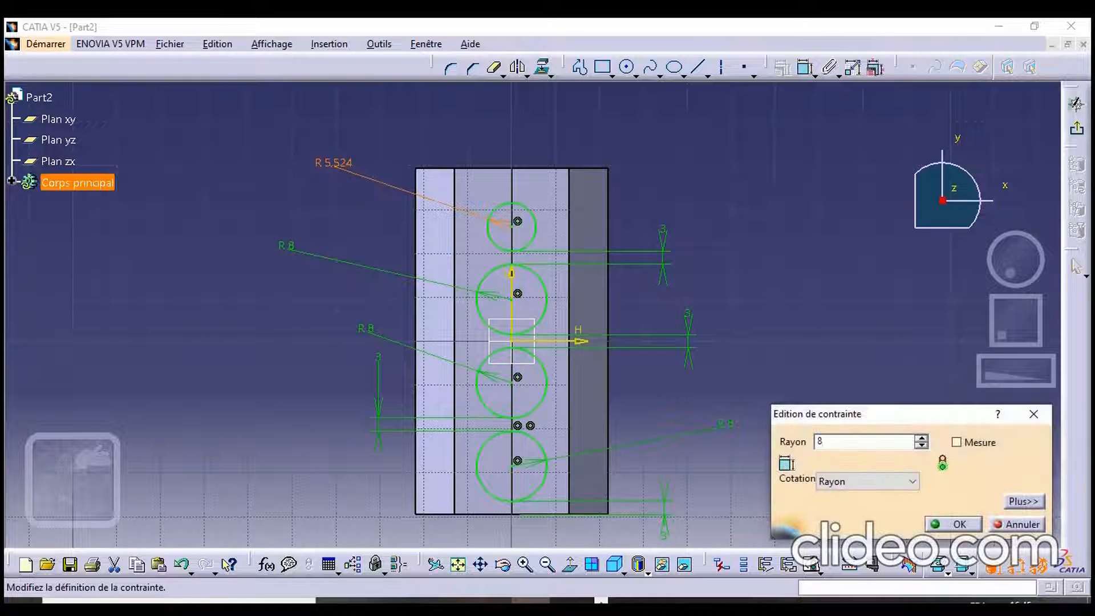
pyautogui.press('Return')
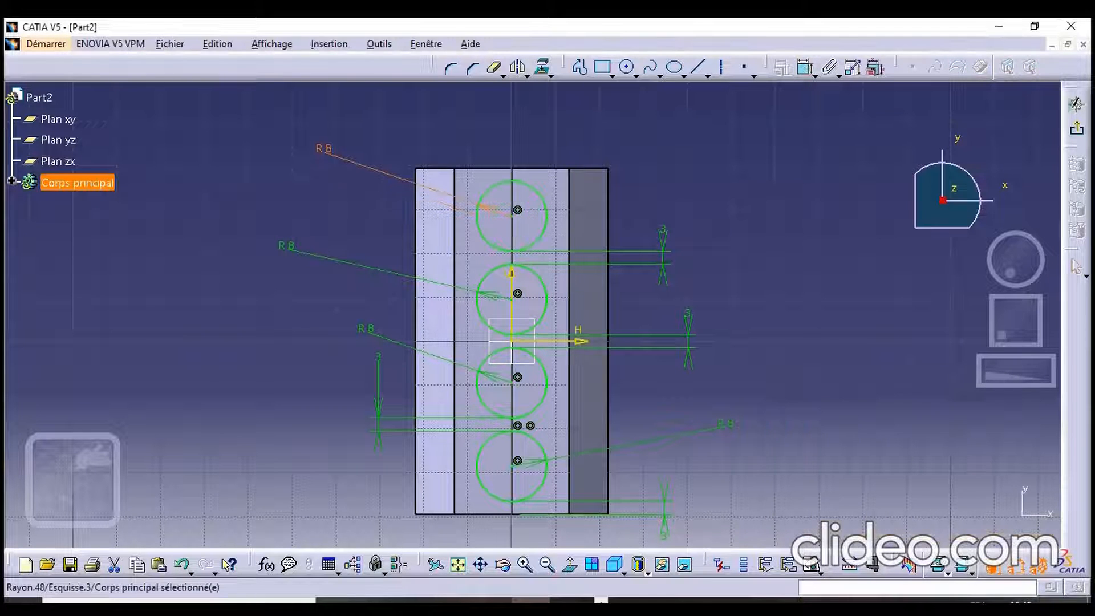
pyautogui.click(742, 319)
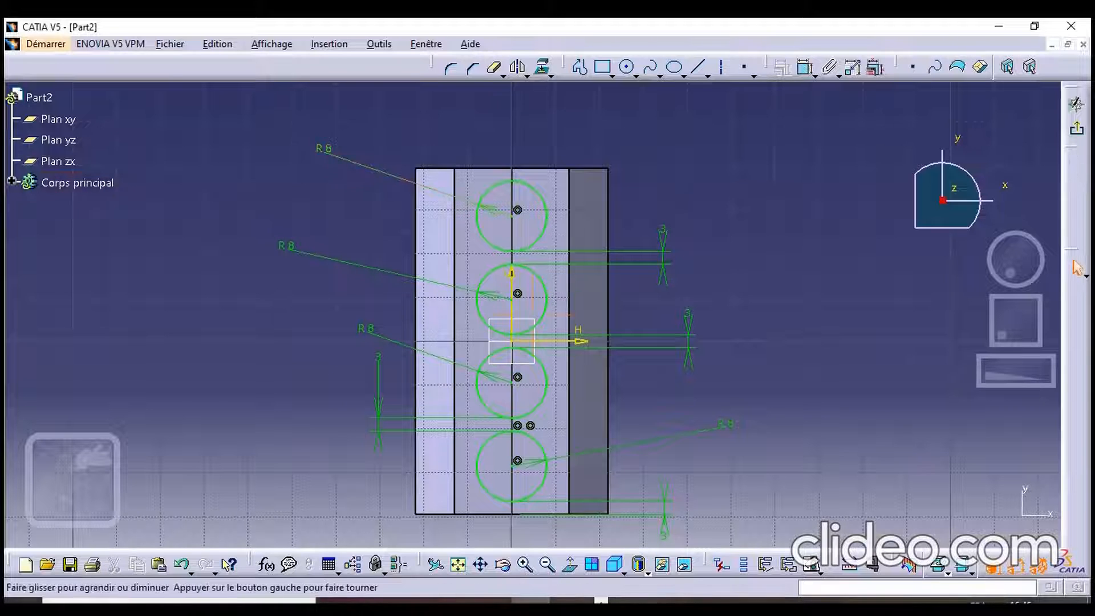
# Exit the sketch containing the four cylinder bore circles
pyautogui.moveTo(741, 319); pyautogui.dragTo(696, 189, button='middle')
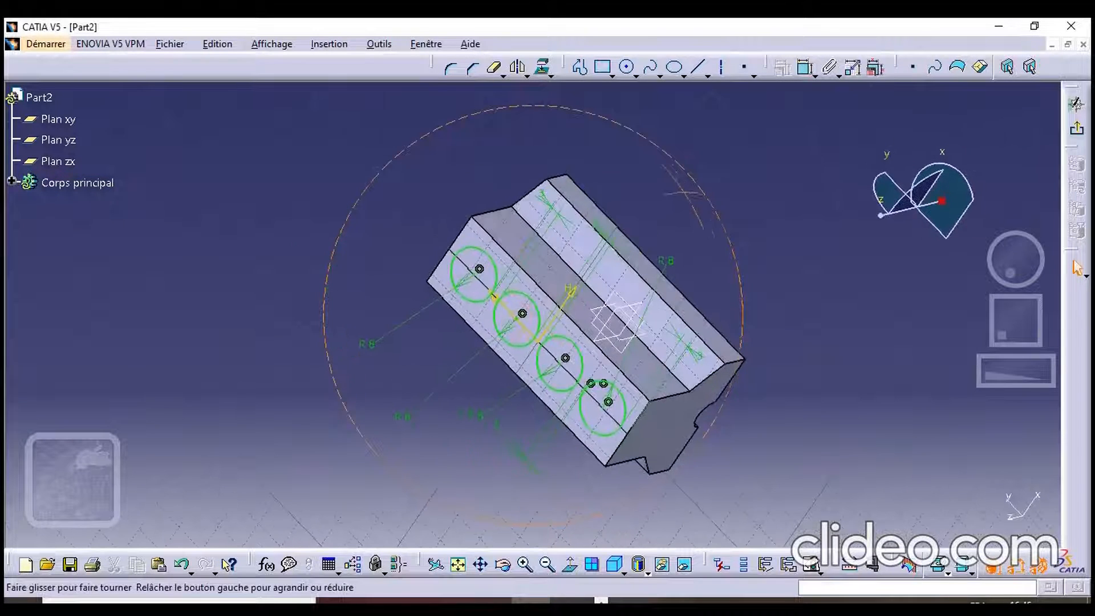
pyautogui.moveTo(633, 175); pyautogui.dragTo(699, 300, button='middle')
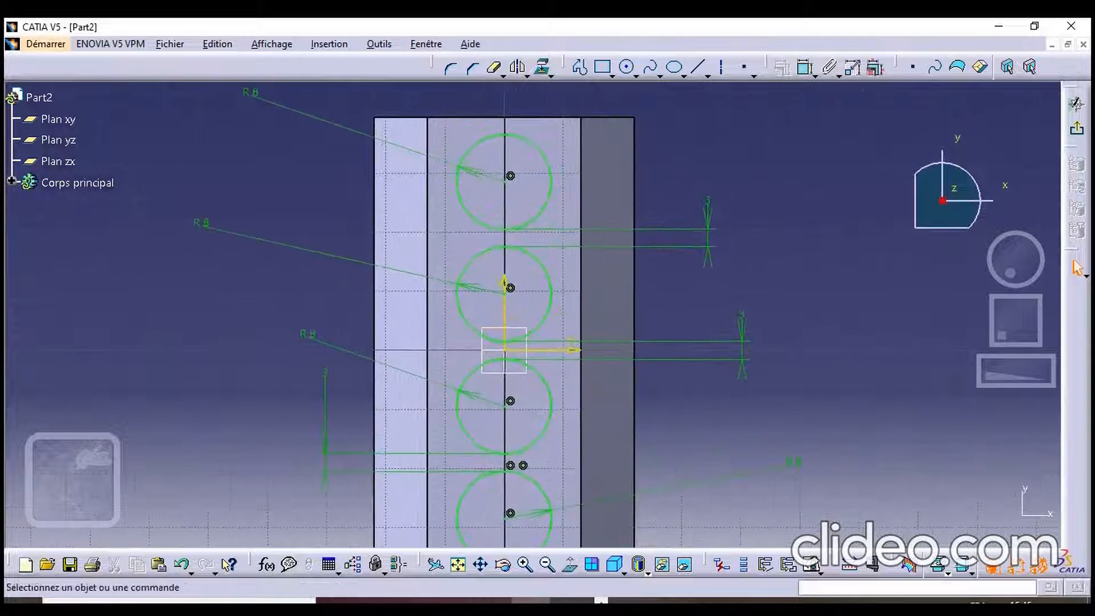
pyautogui.moveTo(496, 399); pyautogui.dragTo(402, 253, button='middle')
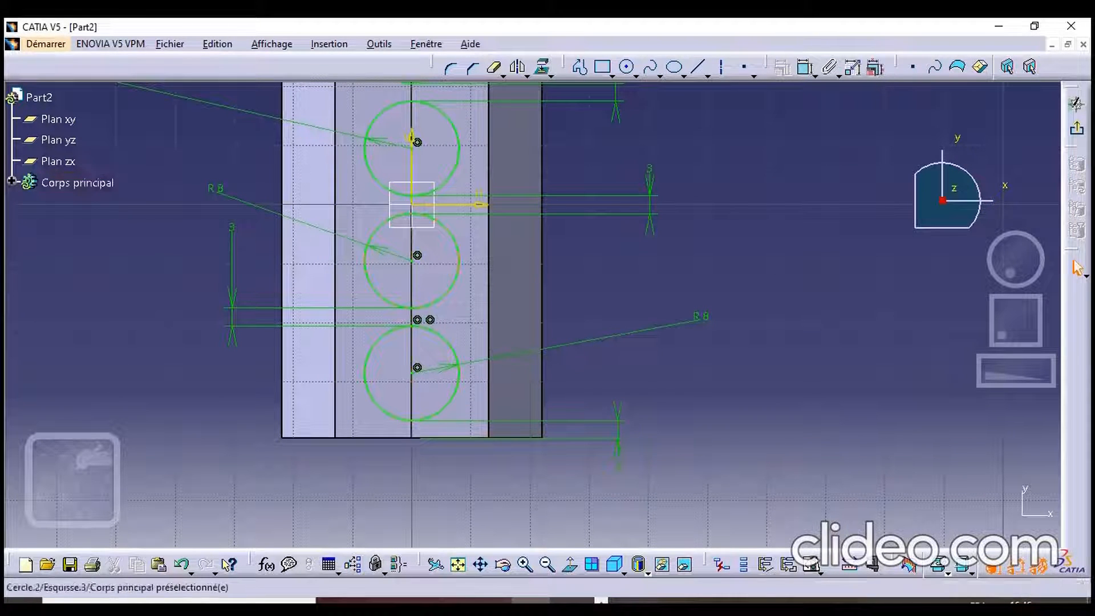
pyautogui.moveTo(413, 195)
pyautogui.mouseDown(button='middle')
pyautogui.moveTo(425, 434)
pyautogui.moveTo(428, 319)
pyautogui.moveTo(431, 368)
pyautogui.mouseUp(button='middle')
pyautogui.scroll(-1, 424, 433)
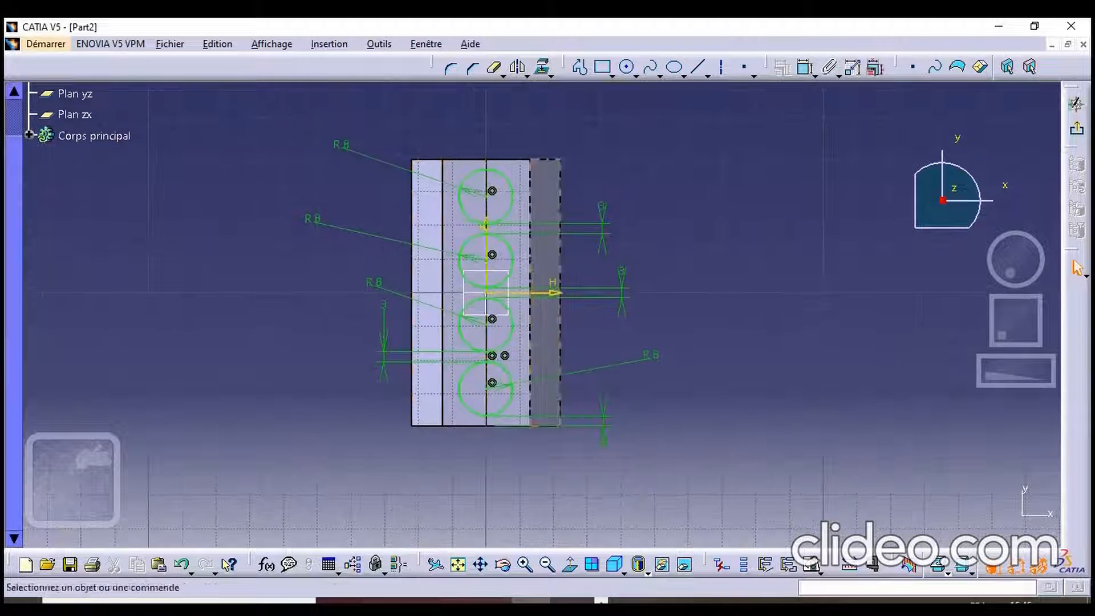
pyautogui.click(1076, 128)
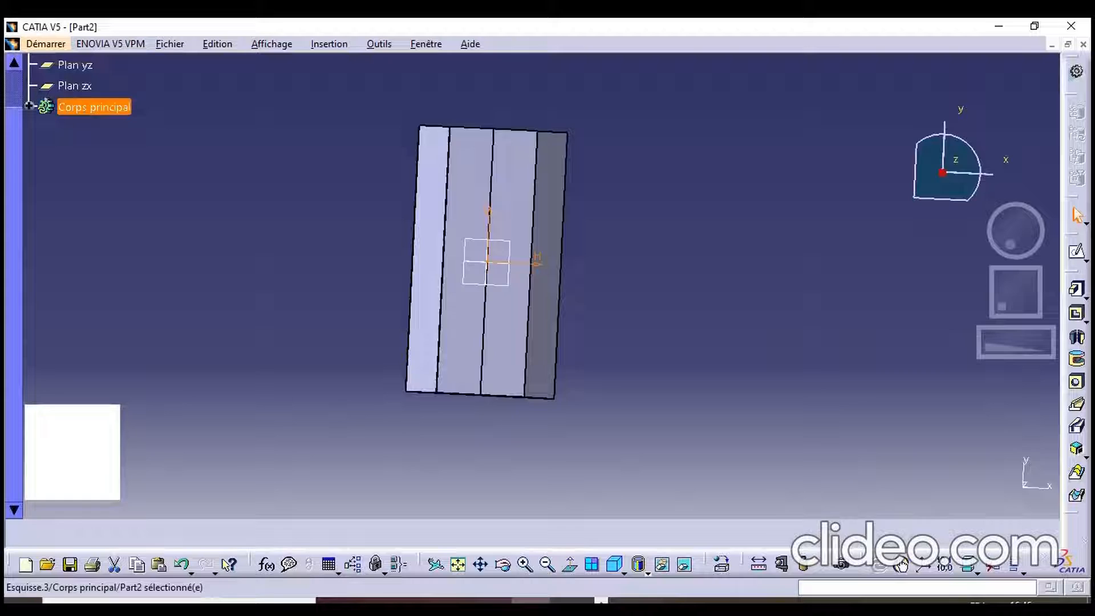
# Cut the four cylinder bores through the block's top wall as a 37 mm deep pocket from the circle sketch
pyautogui.moveTo(425, 365)
pyautogui.mouseDown(button='middle')
pyautogui.moveTo(354, 199)
pyautogui.moveTo(433, 266)
pyautogui.mouseUp(button='middle')
pyautogui.moveTo(696, 399); pyautogui.dragTo(579, 353, button='middle')
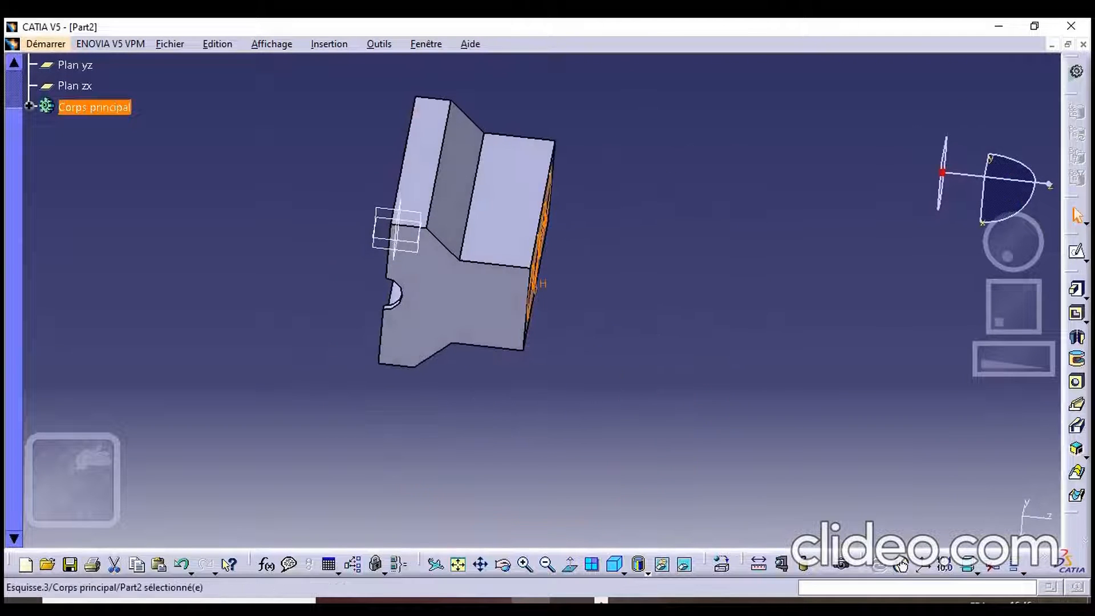
pyautogui.click(1077, 313)
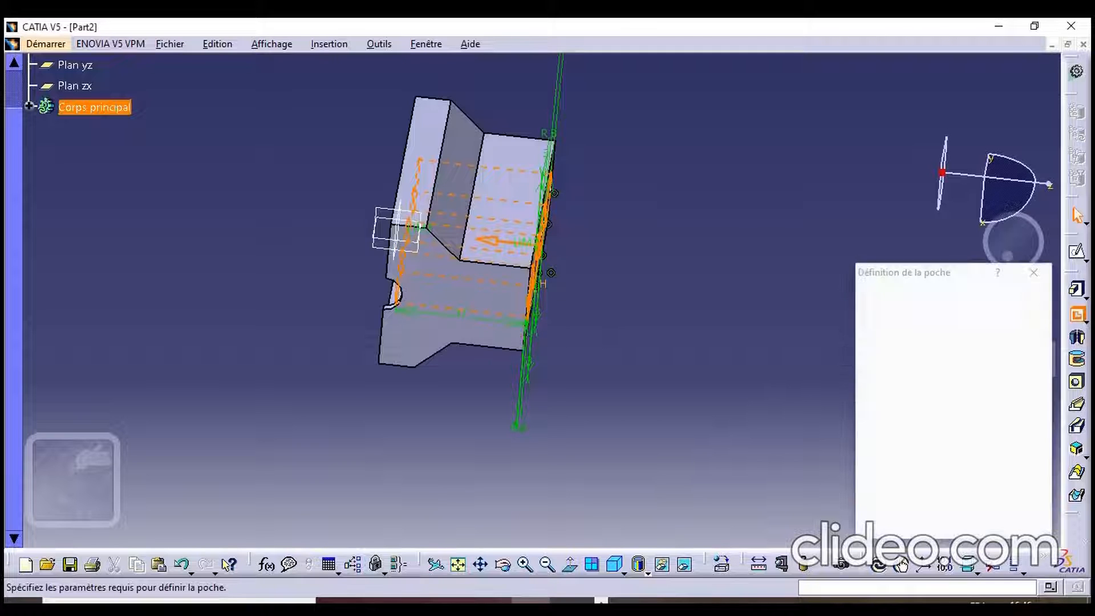
pyautogui.moveTo(353, 408); pyautogui.dragTo(698, 314, button='middle')
pyautogui.moveTo(642, 365); pyautogui.dragTo(394, 356, button='middle')
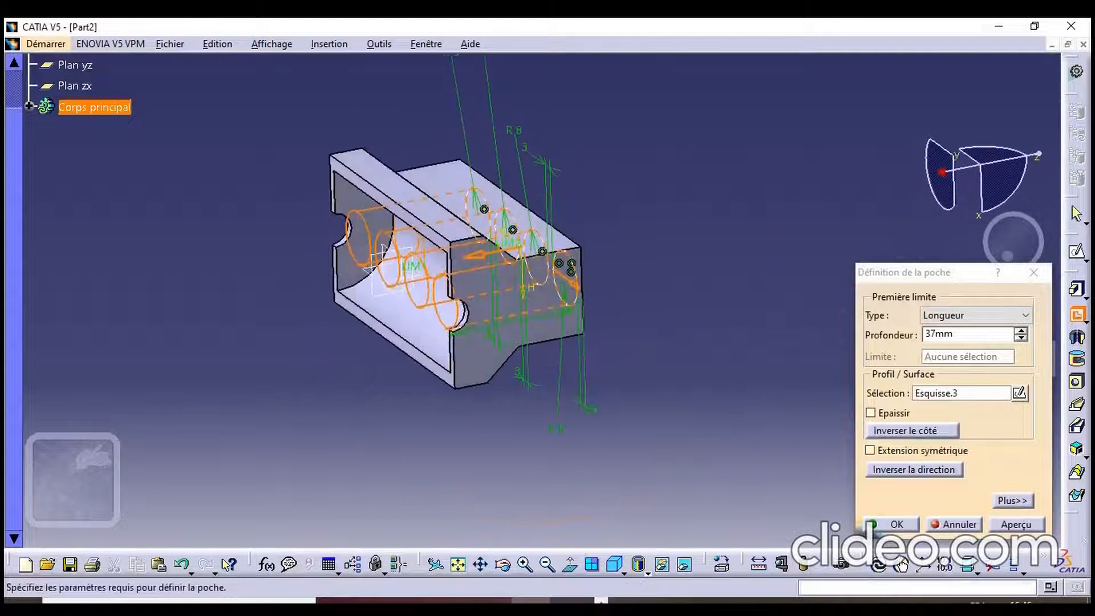
pyautogui.click(1016, 524)
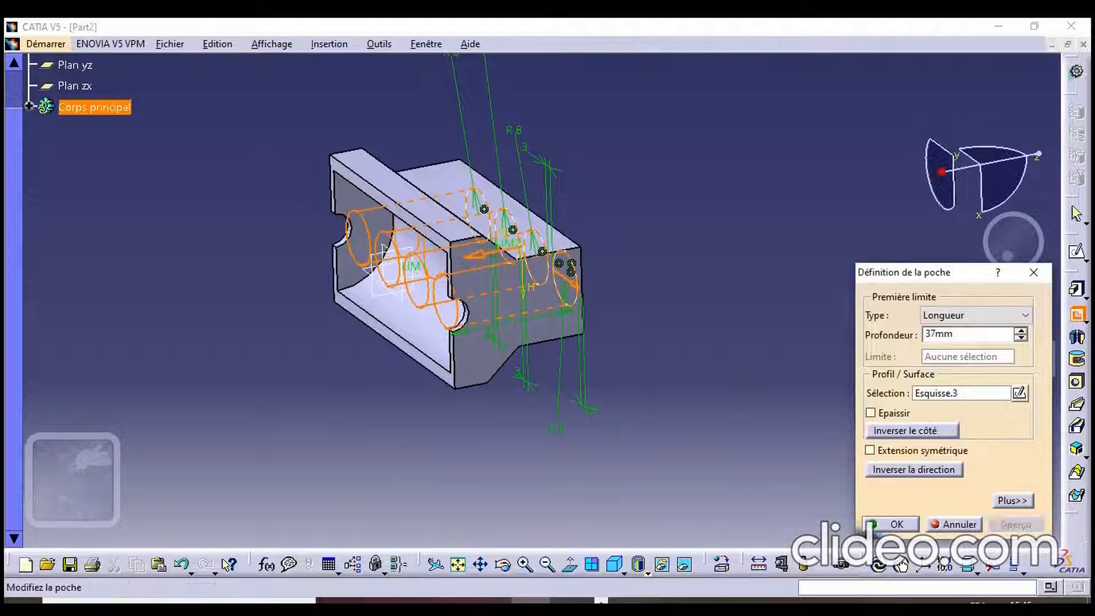
pyautogui.moveTo(741, 262); pyautogui.dragTo(599, 308, button='middle')
pyautogui.click(897, 524)
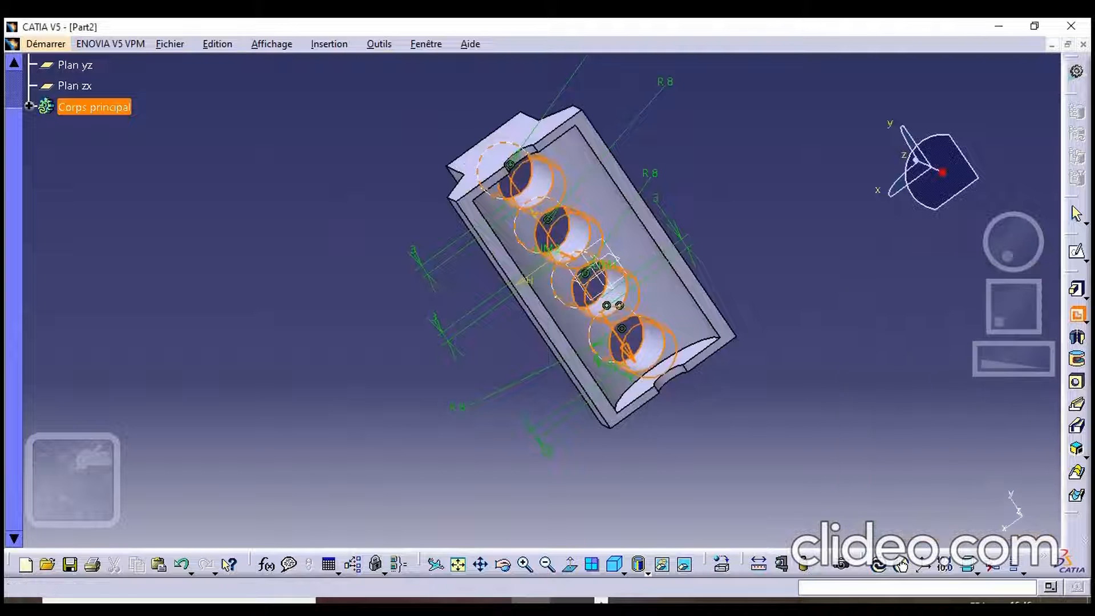
# Select the engine block's main body and open the material library for it
pyautogui.press('Escape')
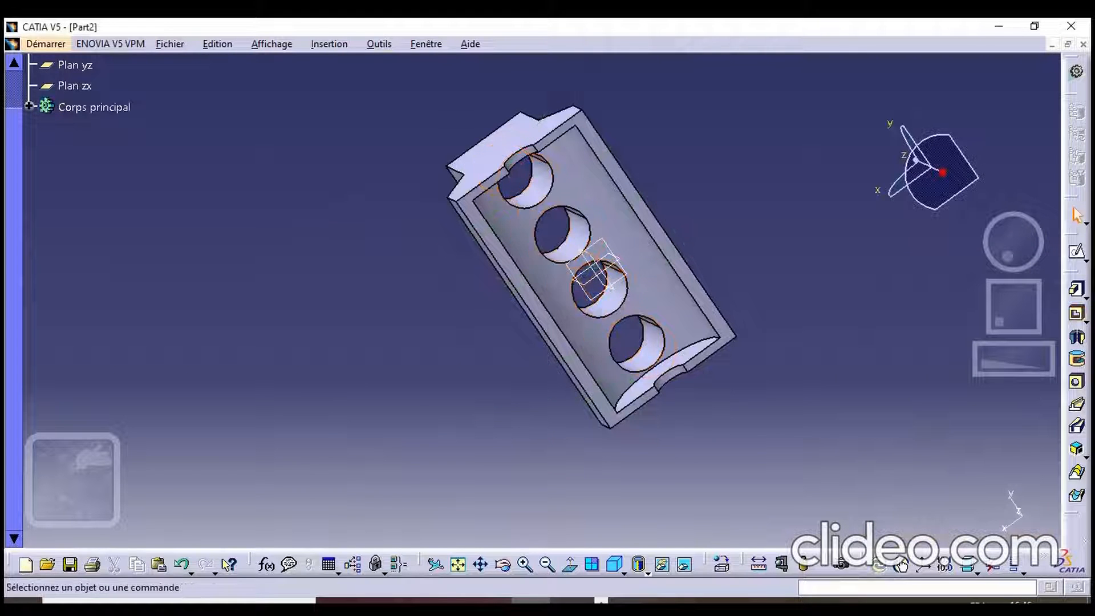
pyautogui.moveTo(593, 251); pyautogui.dragTo(616, 291, button='middle')
pyautogui.moveTo(533, 294); pyautogui.dragTo(589, 460, button='middle')
pyautogui.moveTo(556, 310); pyautogui.dragTo(300, 308, button='middle')
pyautogui.scroll(1, 300, 308)
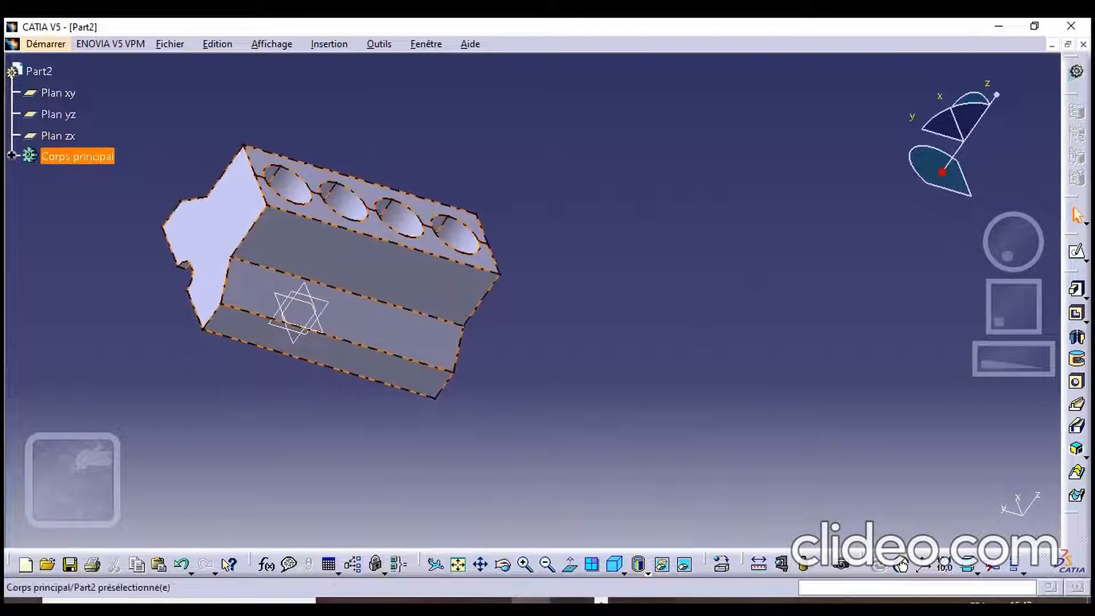
pyautogui.click(78, 157)
pyautogui.moveTo(622, 355); pyautogui.dragTo(536, 281, button='middle')
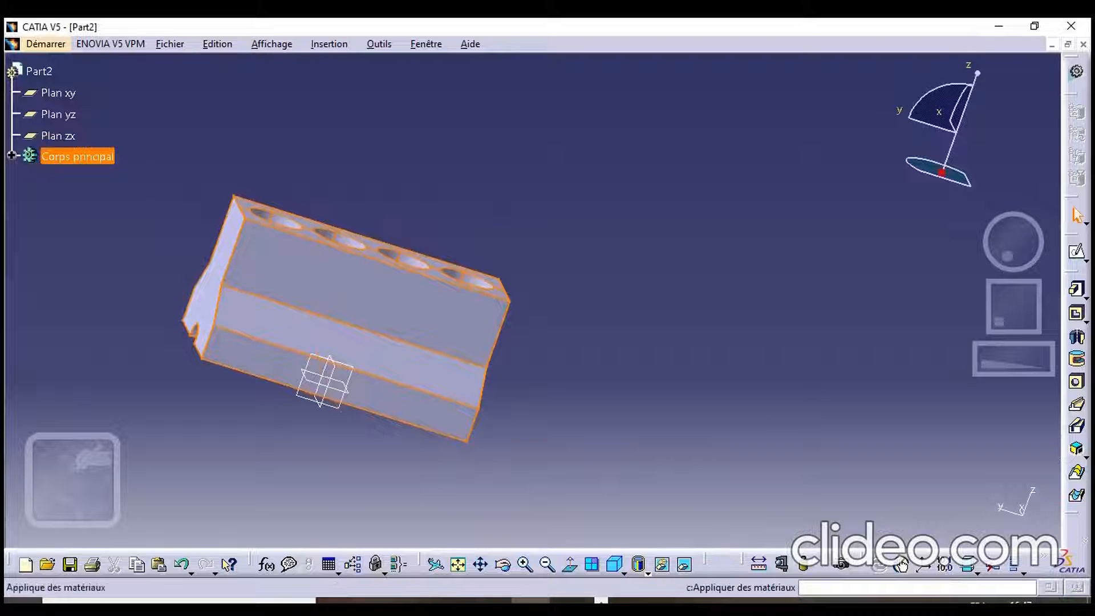
pyautogui.click(617, 564)
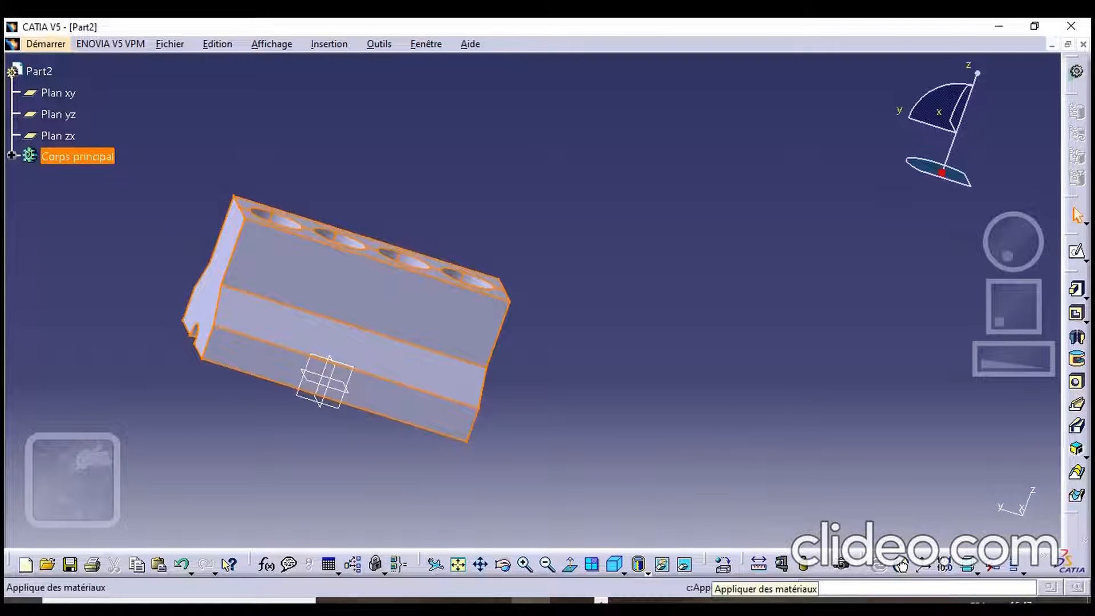
pyautogui.click(723, 565)
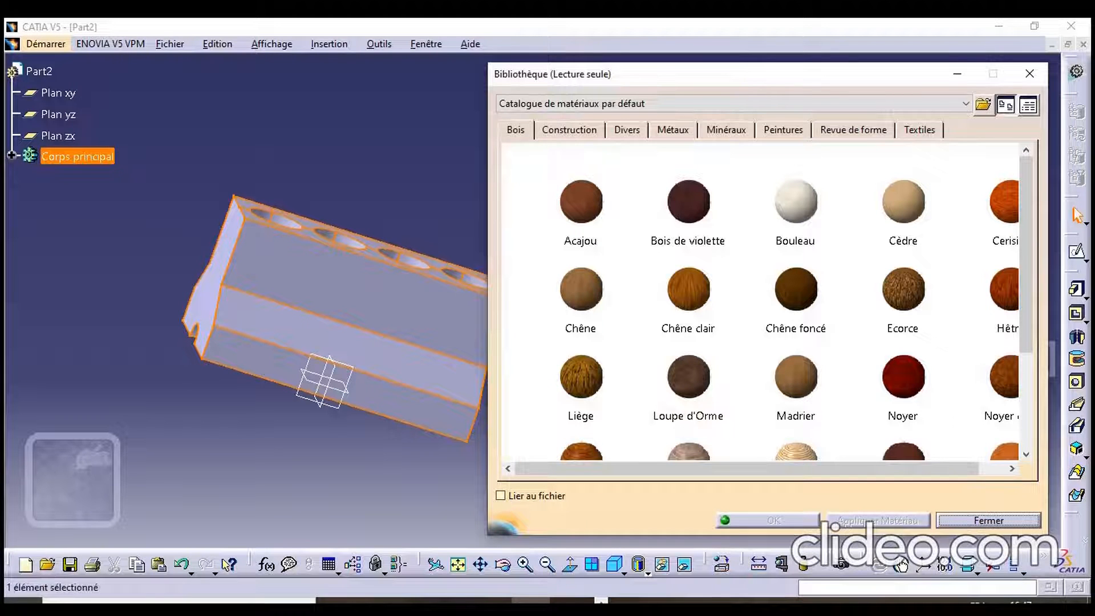
# Browse the material families and apply the metal Acier to the main body
pyautogui.click(570, 130)
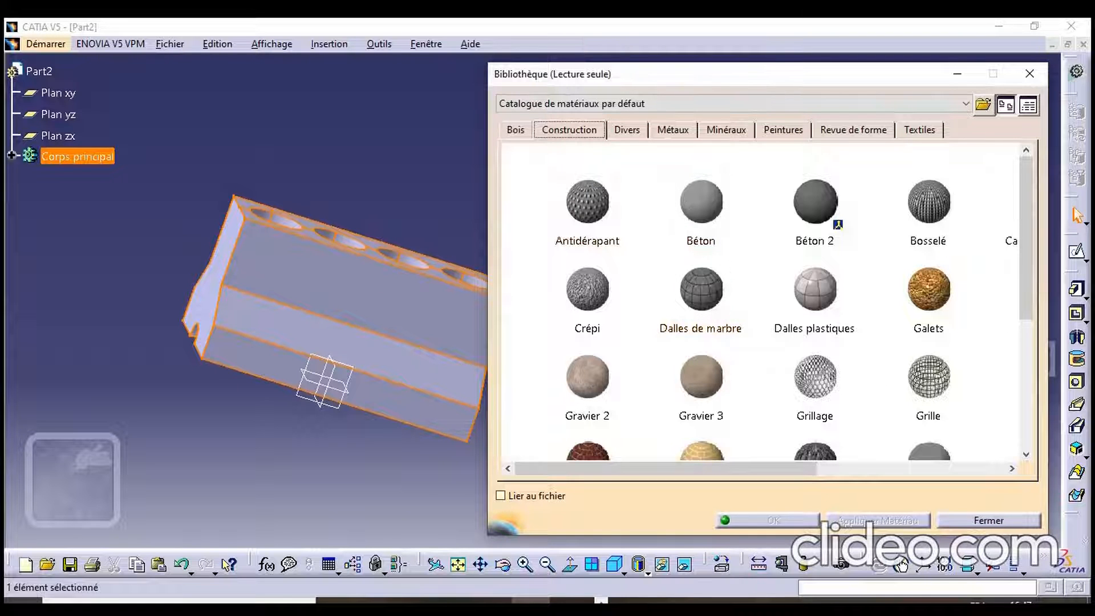
pyautogui.click(627, 130)
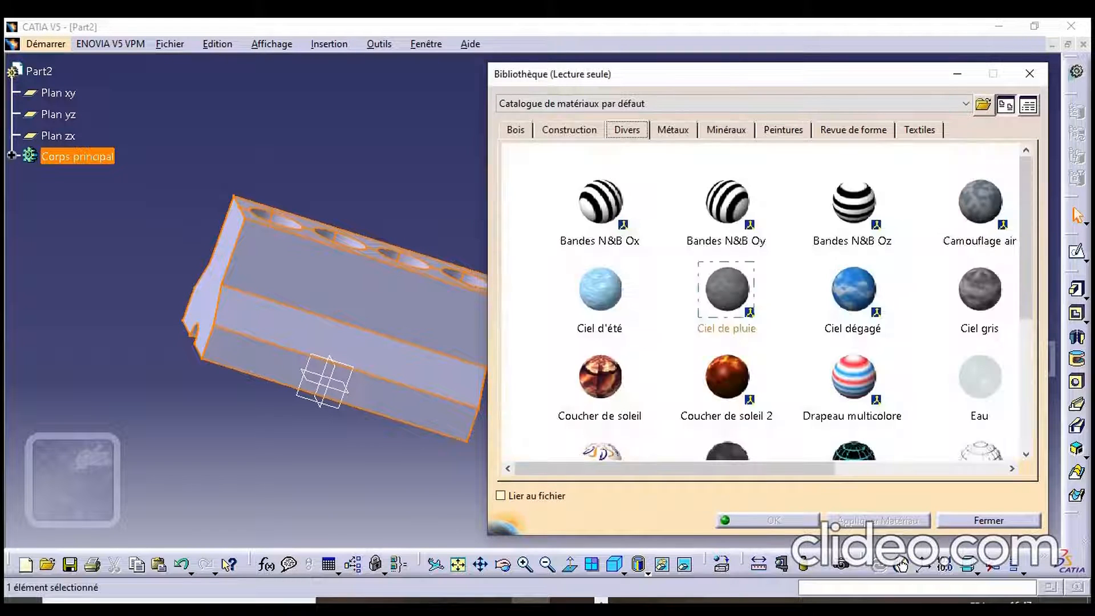
pyautogui.scroll(-2, 853, 296)
pyautogui.scroll(-1, 853, 296)
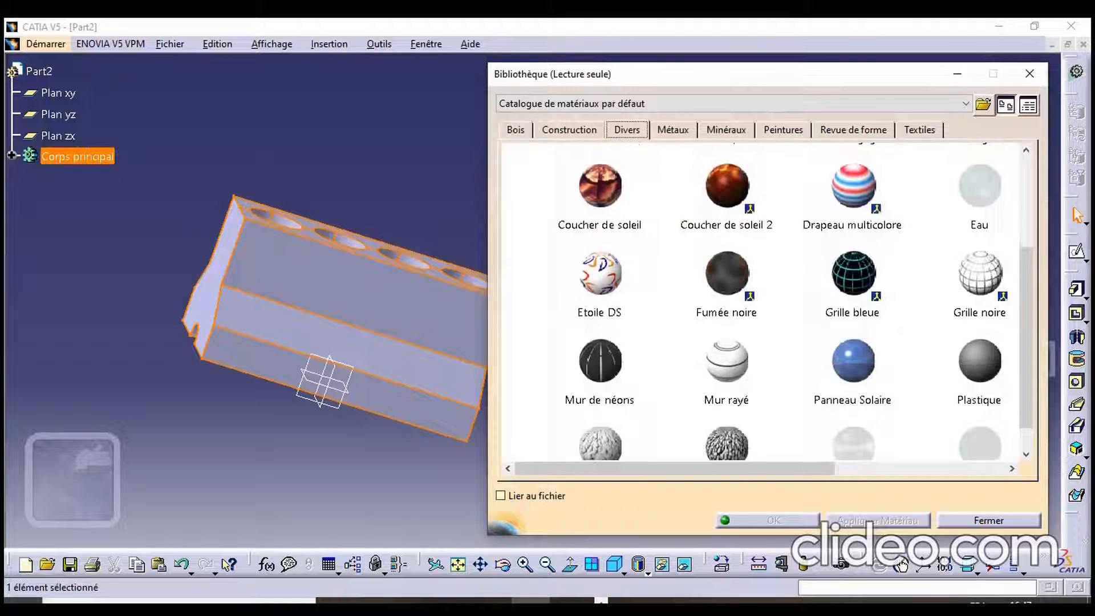
pyautogui.click(673, 130)
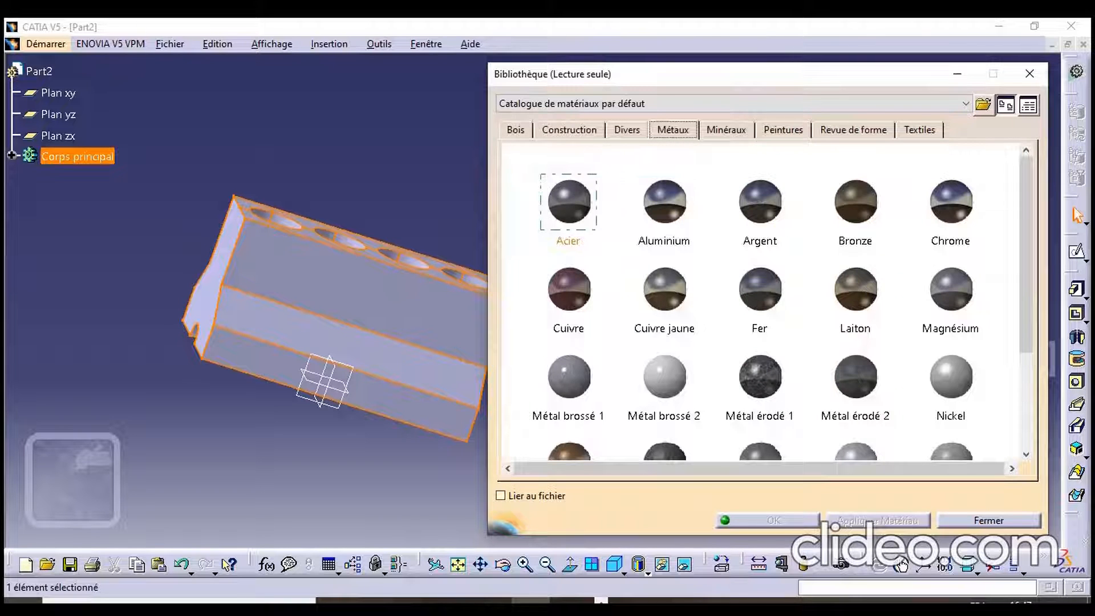
pyautogui.click(568, 203)
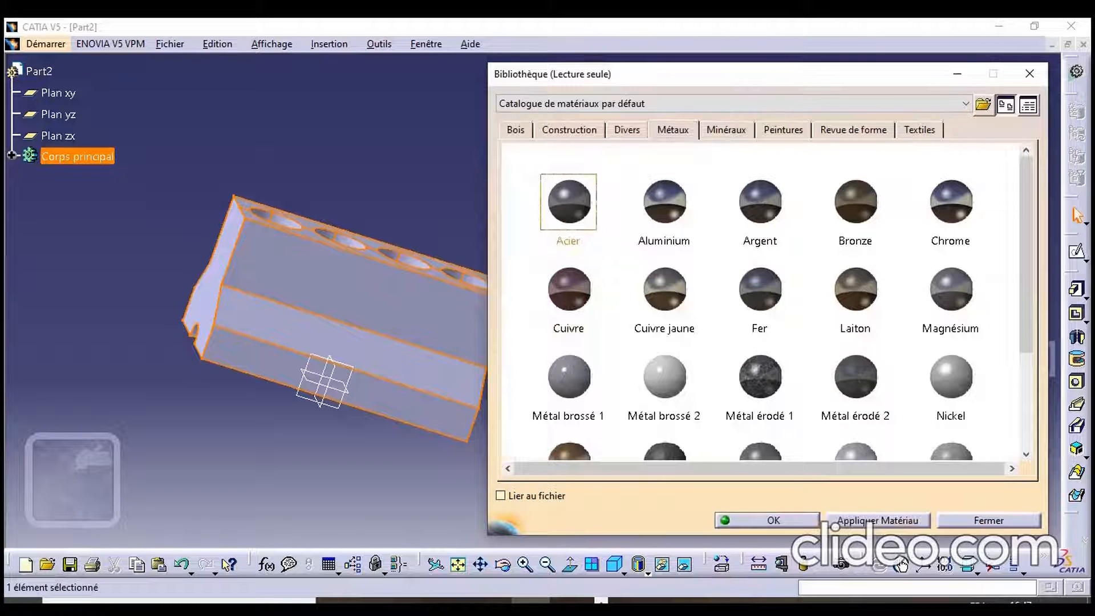
pyautogui.click(866, 520)
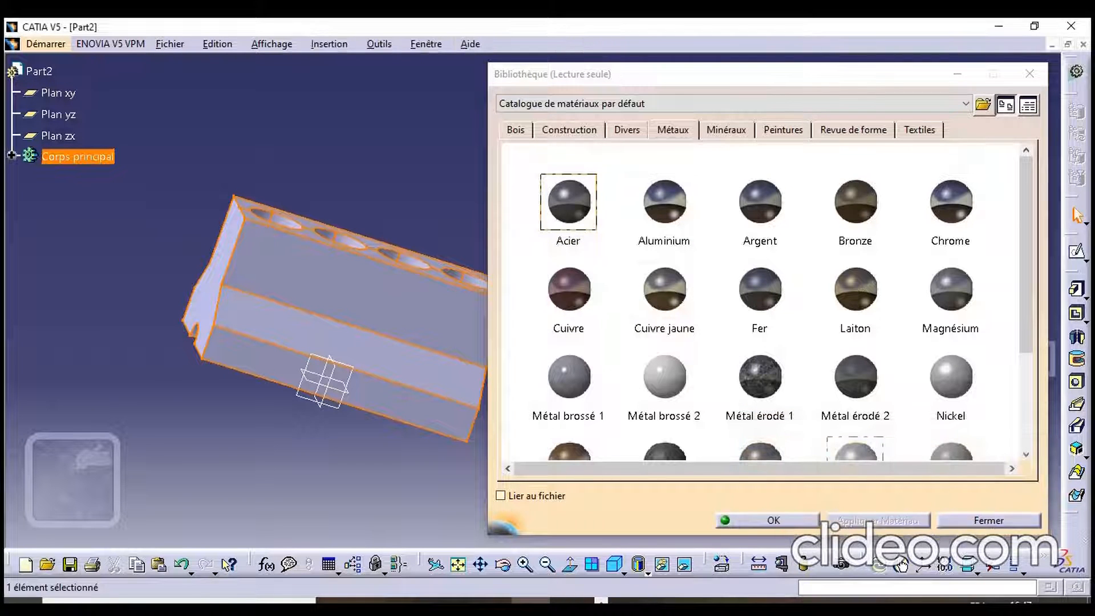
pyautogui.click(768, 520)
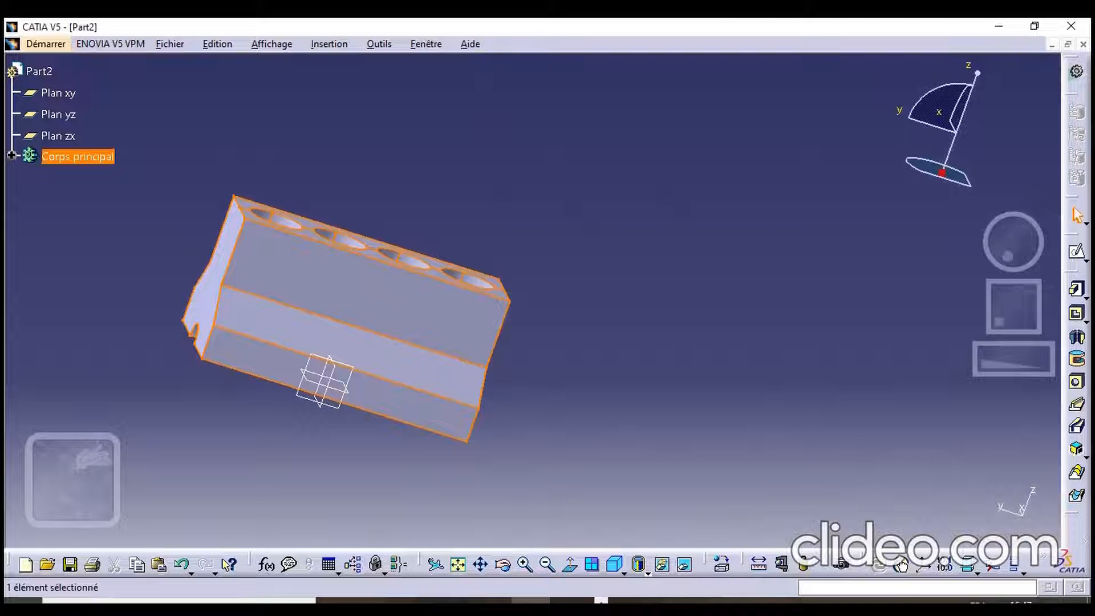
# Expand the main body in the specification tree and switch the display to realistic rendering with texture
pyautogui.moveTo(450, 285); pyautogui.dragTo(348, 342, button='middle')
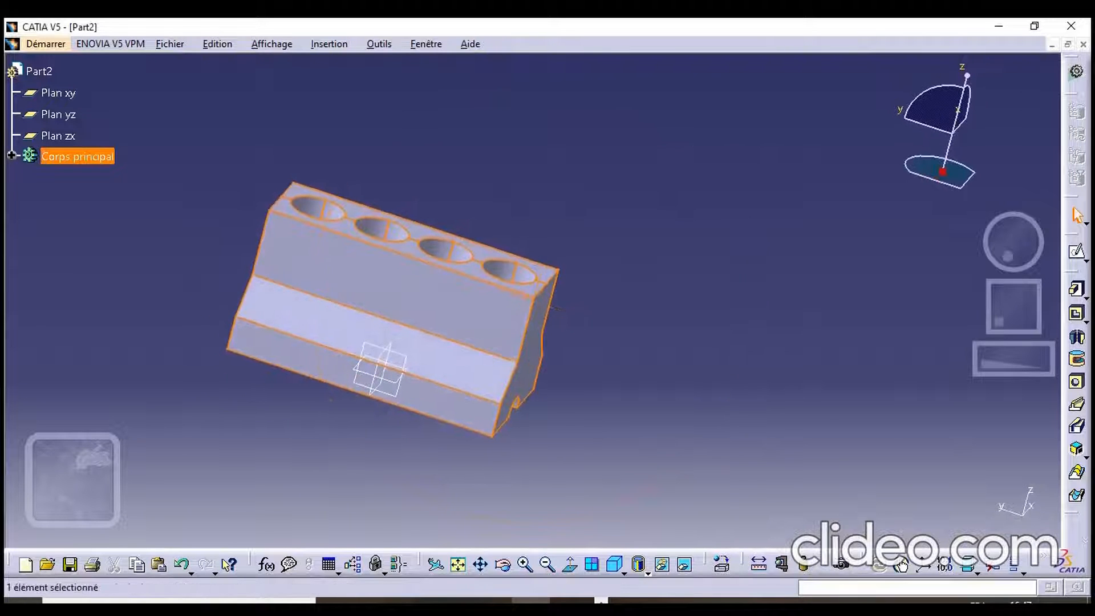
pyautogui.press('Escape')
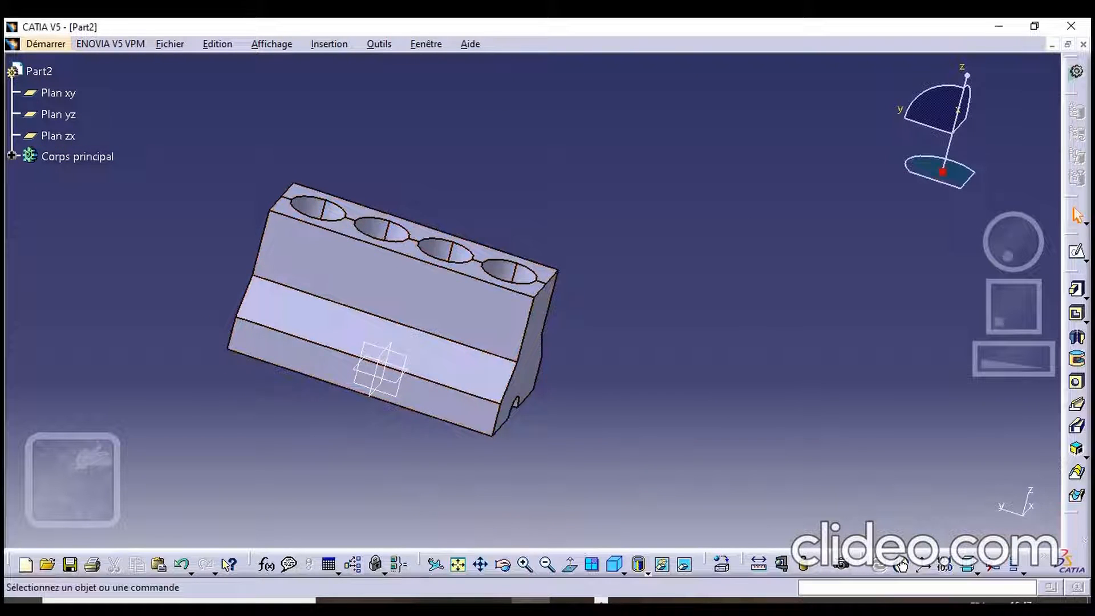
pyautogui.click(12, 156)
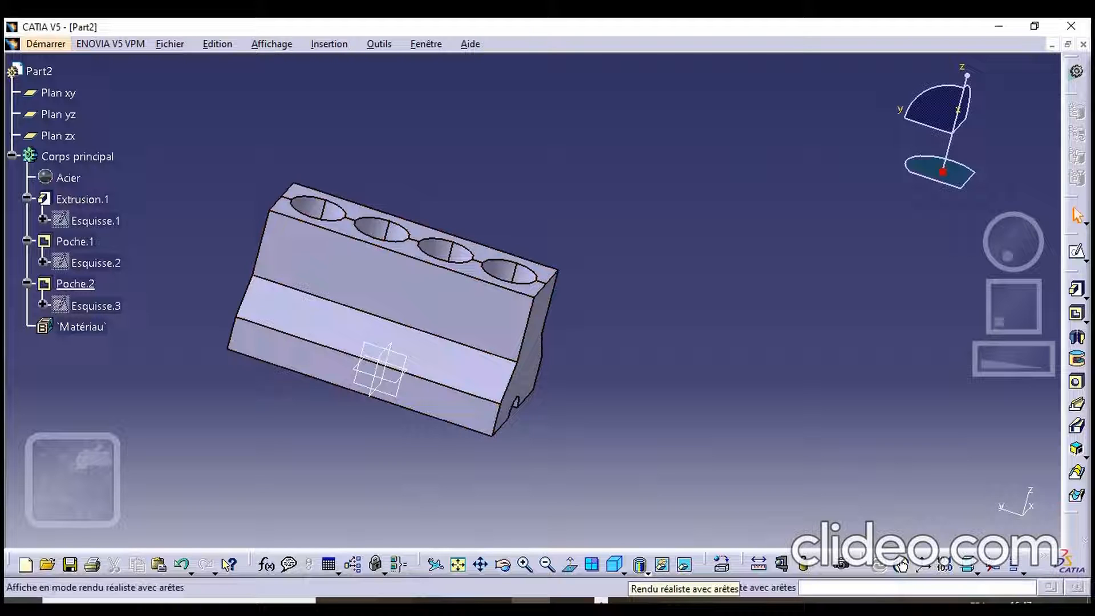
pyautogui.click(646, 571)
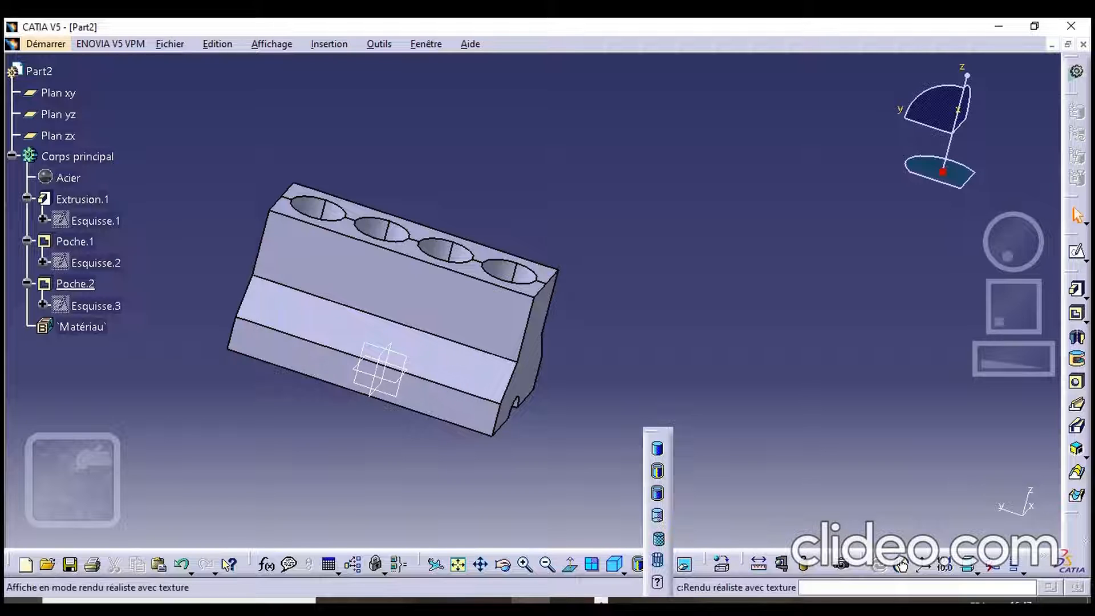
pyautogui.click(657, 538)
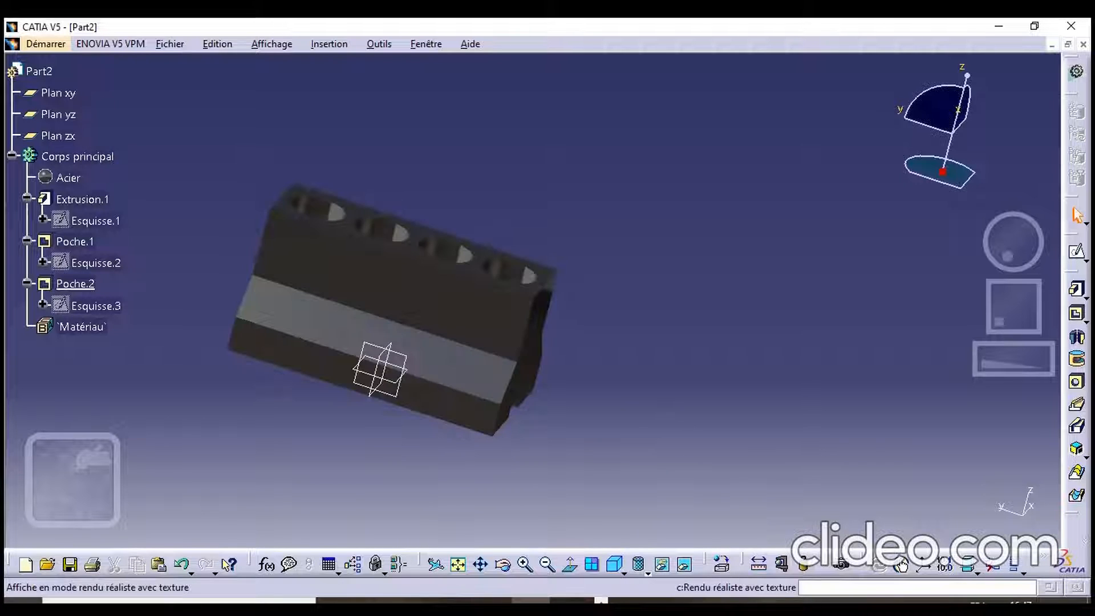
pyautogui.moveTo(439, 251); pyautogui.dragTo(456, 302, button='middle')
pyautogui.moveTo(319, 296); pyautogui.dragTo(547, 334, button='middle')
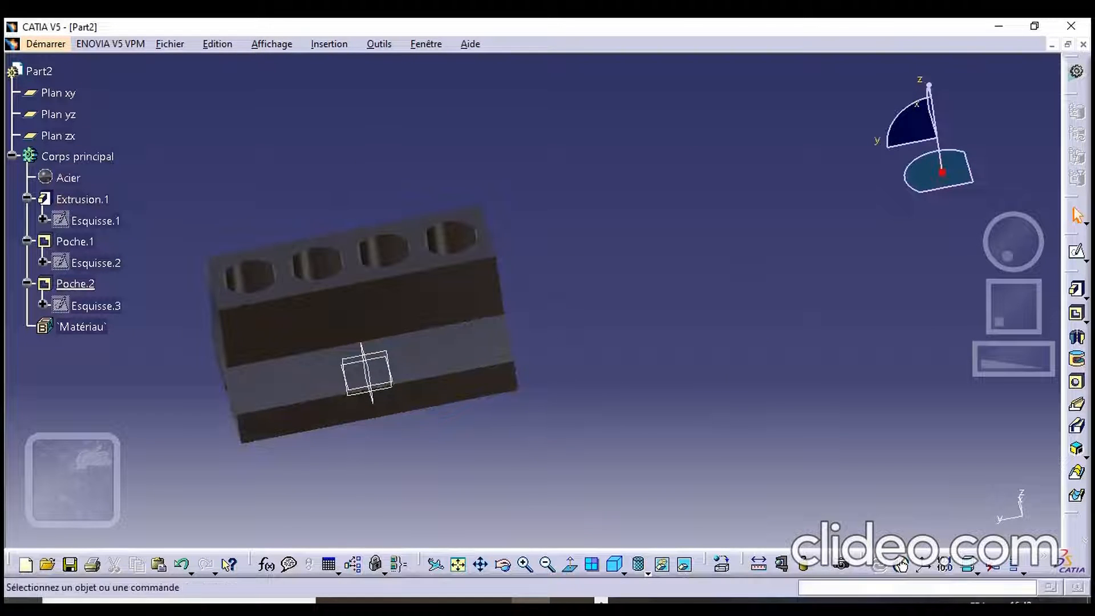
# Apply the Etoile DS material from the Divers family to the main body
pyautogui.click(78, 156)
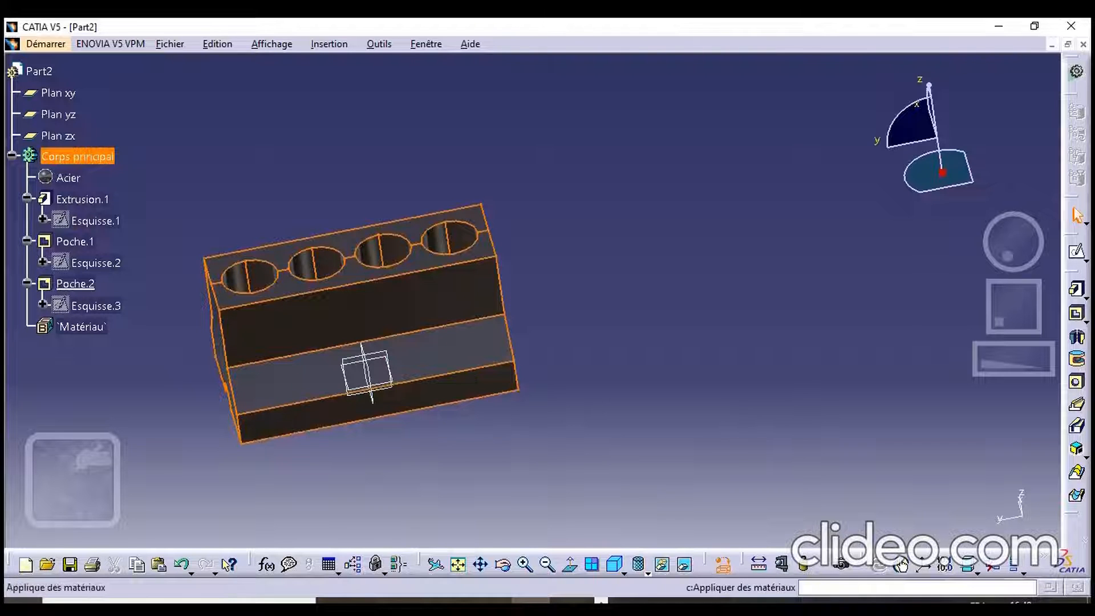
pyautogui.click(842, 565)
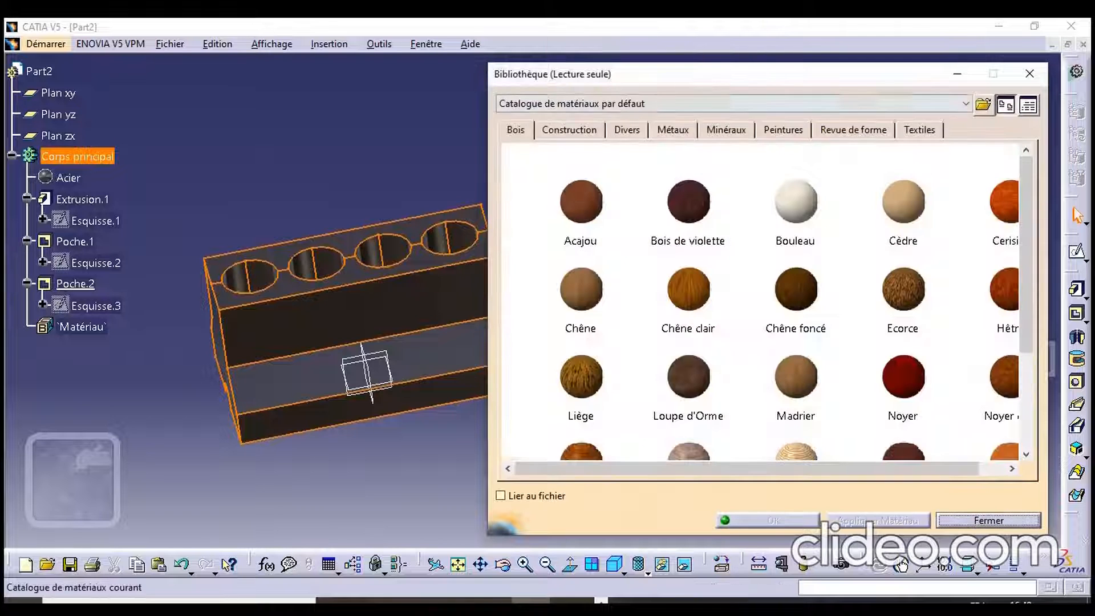
pyautogui.click(627, 130)
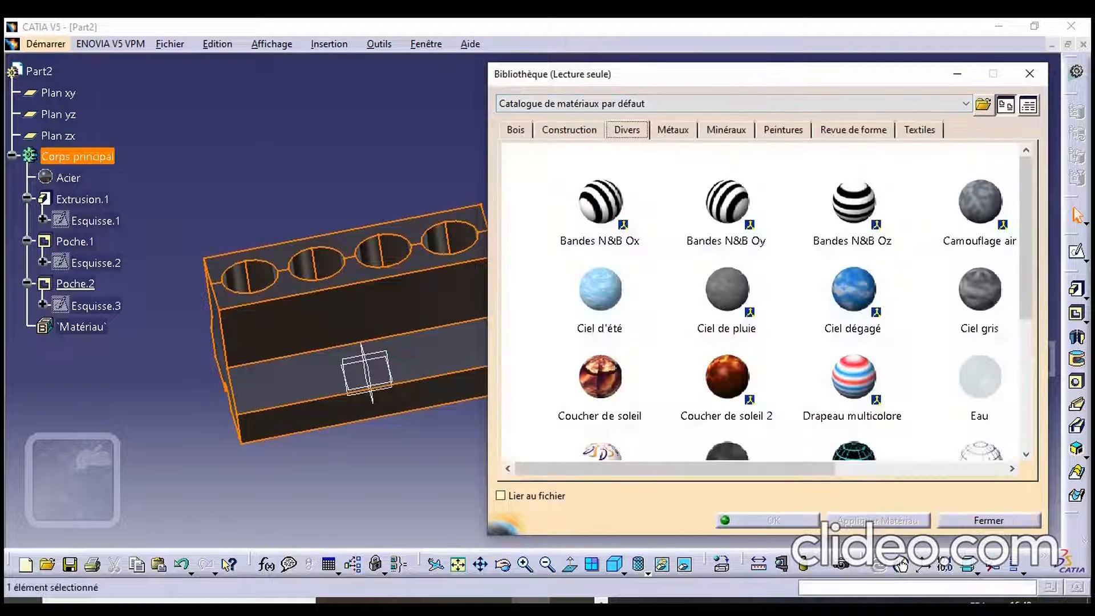
pyautogui.scroll(-3, 726, 377)
pyautogui.click(600, 369)
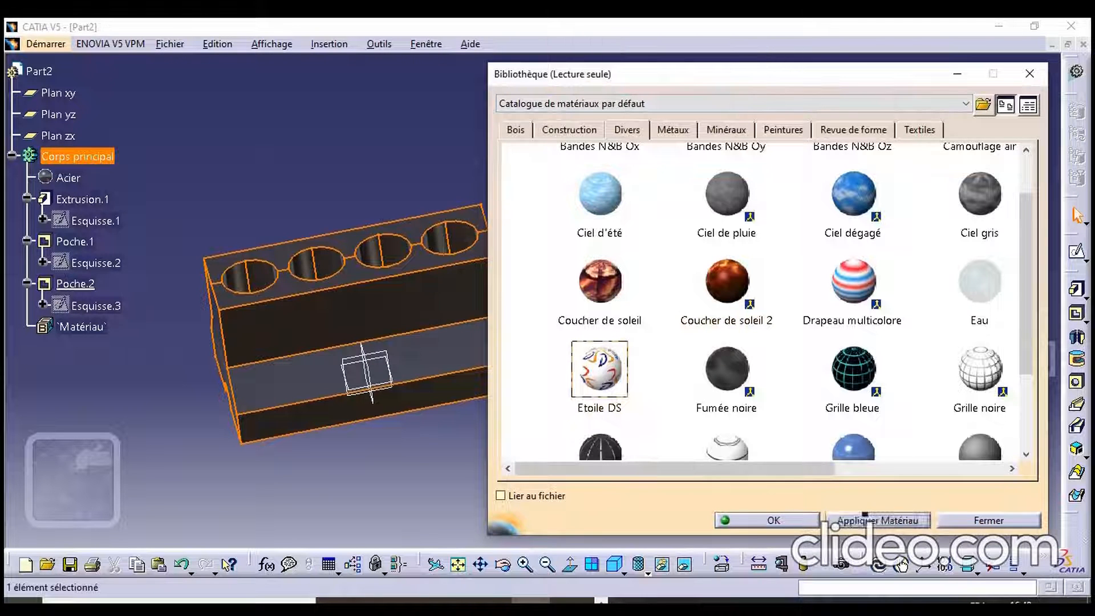
pyautogui.click(878, 520)
pyautogui.click(767, 521)
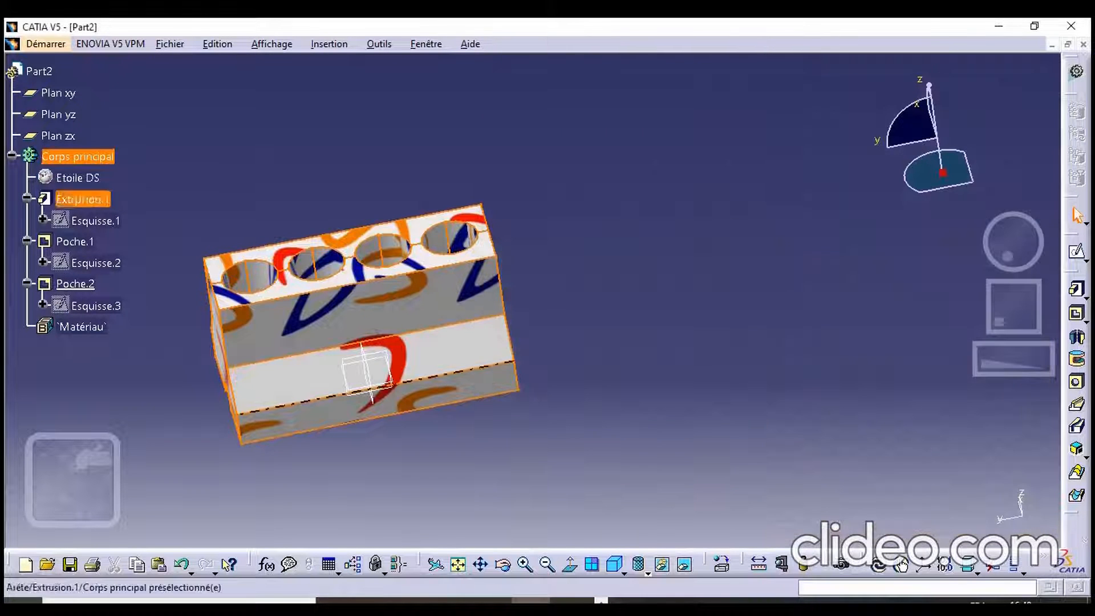
pyautogui.moveTo(484, 351); pyautogui.dragTo(345, 236, button='middle')
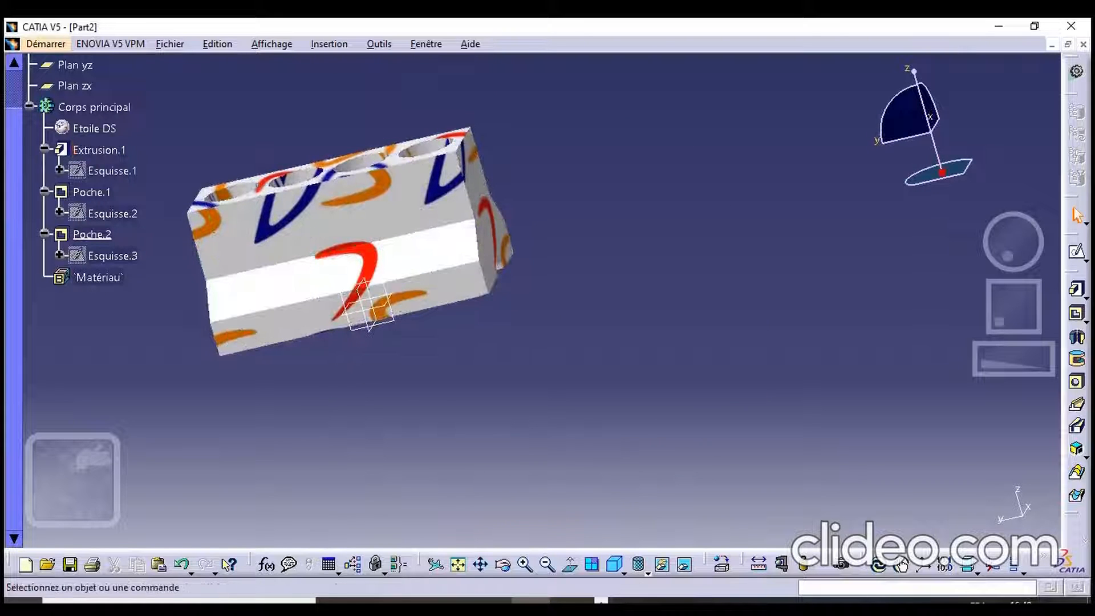
# Open the properties of the Etoile DS material and bring its texture image file setting into view
pyautogui.doubleClick(91, 129)
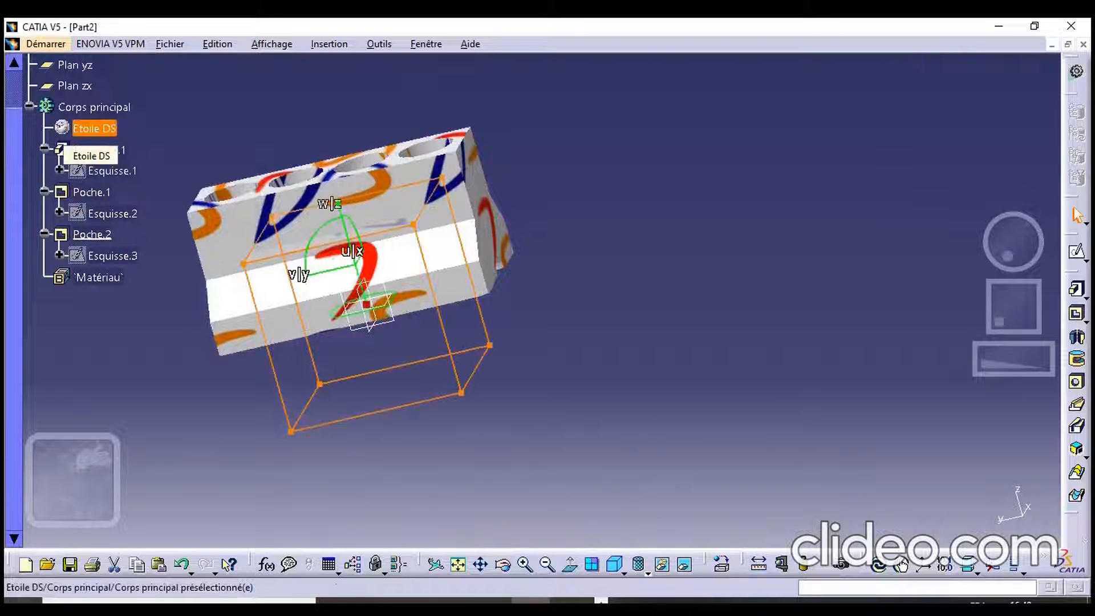
pyautogui.rightClick(85, 128)
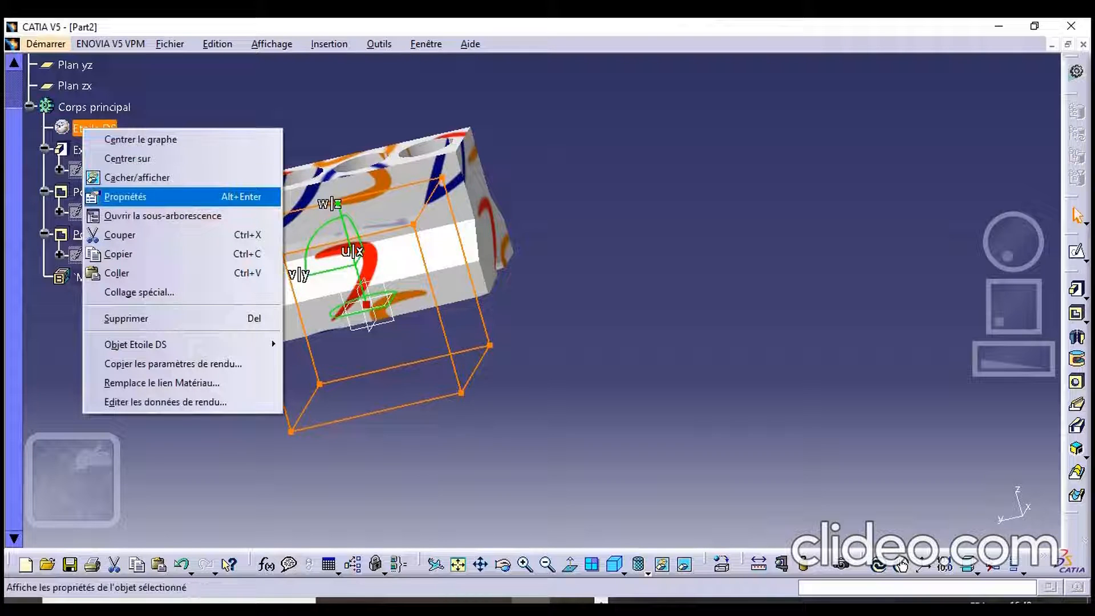
pyautogui.click(131, 196)
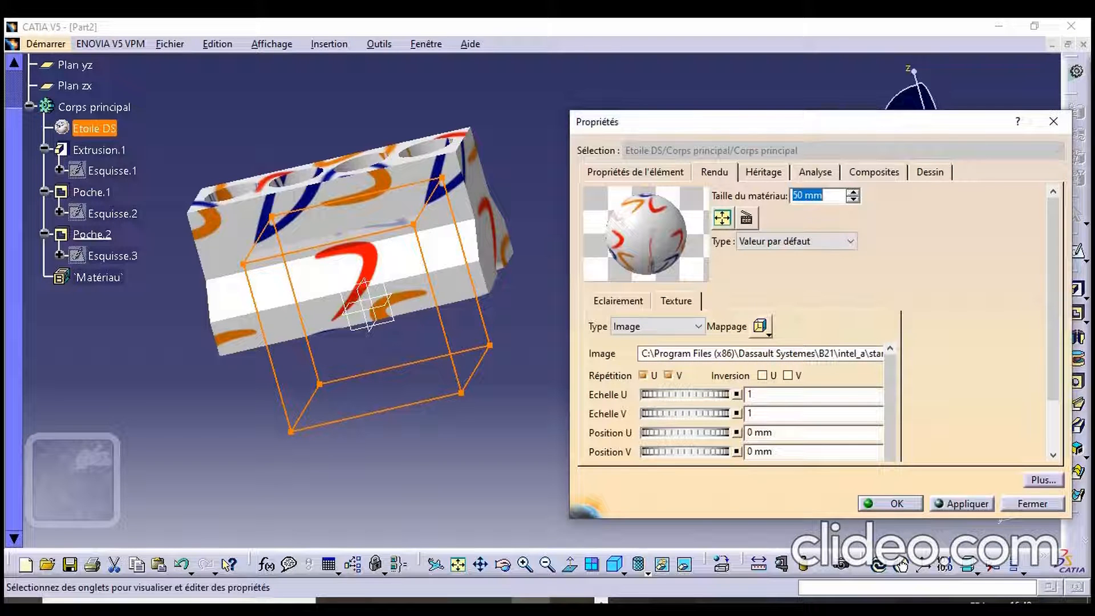
pyautogui.moveTo(799, 122); pyautogui.dragTo(745, 100)
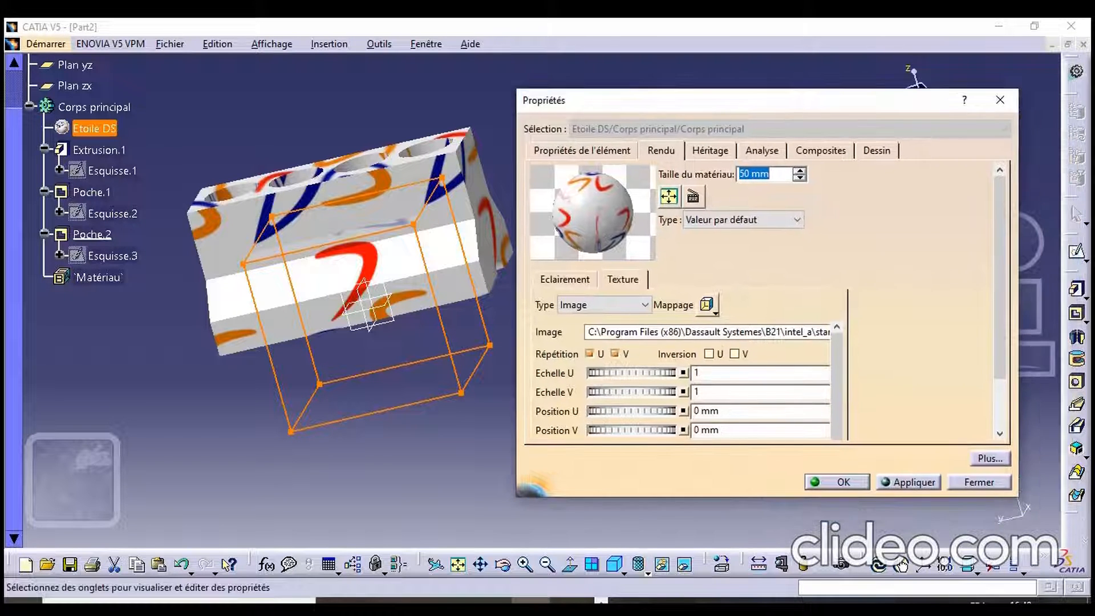
pyautogui.moveTo(1000, 278); pyautogui.dragTo(1000, 328)
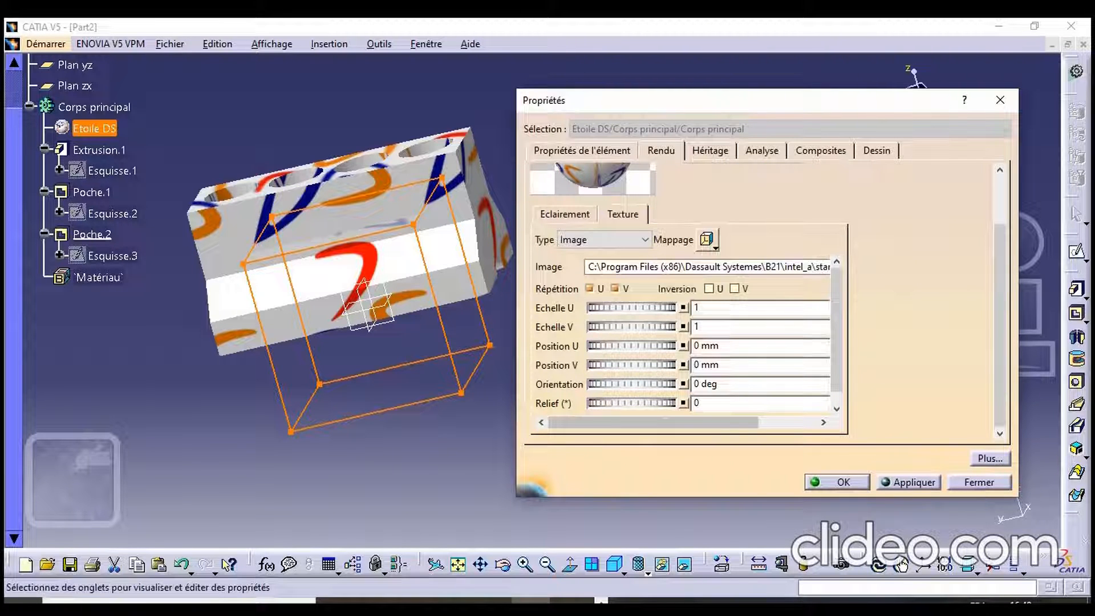
pyautogui.moveTo(665, 422); pyautogui.dragTo(722, 422)
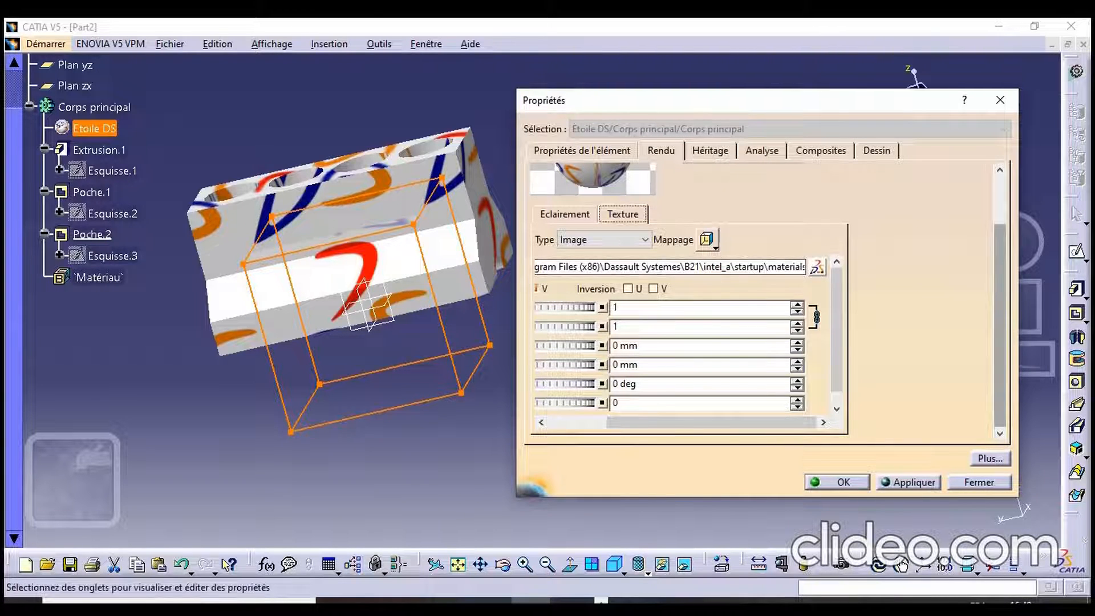
pyautogui.moveTo(1000, 325); pyautogui.dragTo(999, 299)
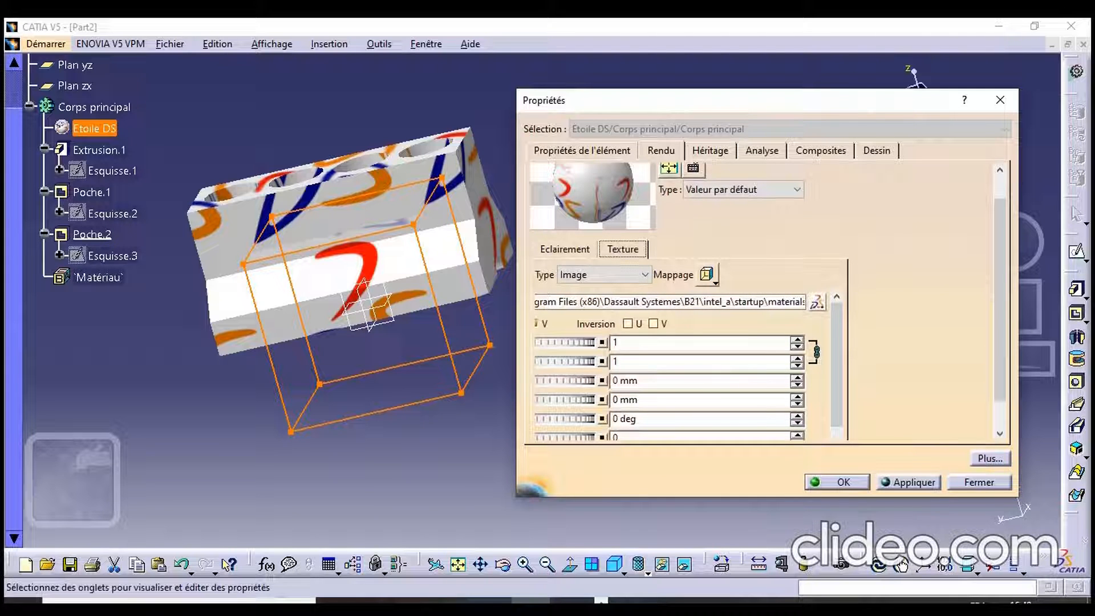
# Review the material's element properties and lighting parameters, and return to its texture settings
pyautogui.click(582, 150)
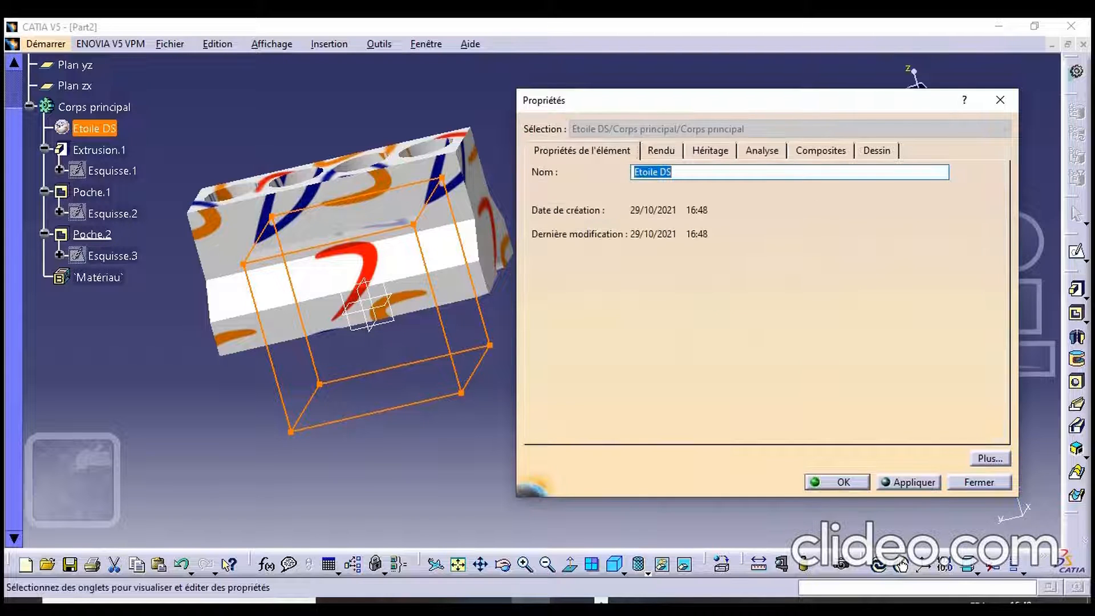
pyautogui.click(661, 150)
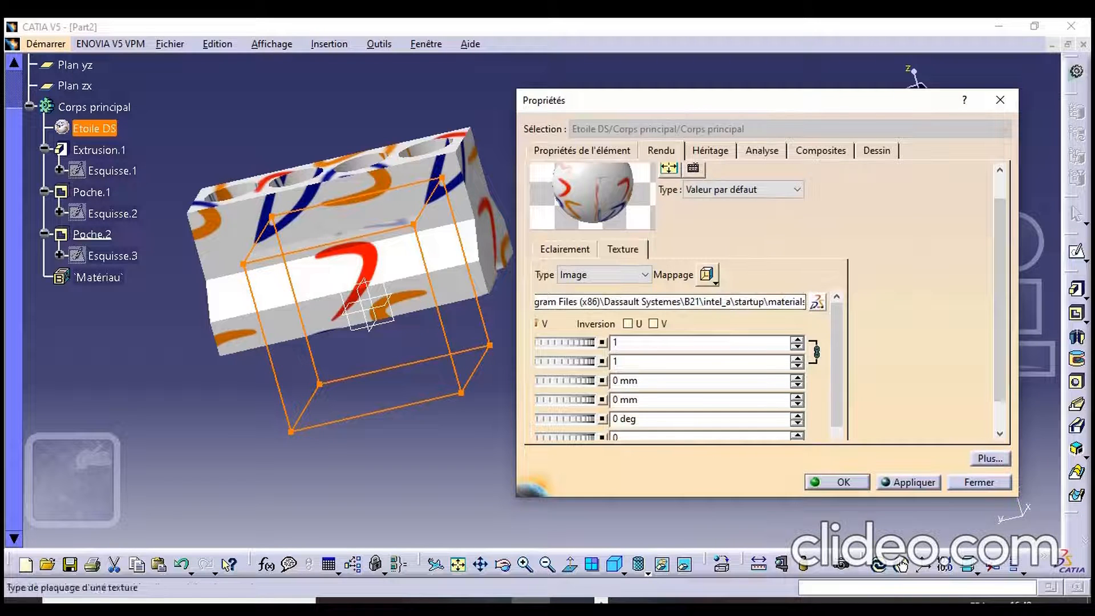
pyautogui.click(565, 249)
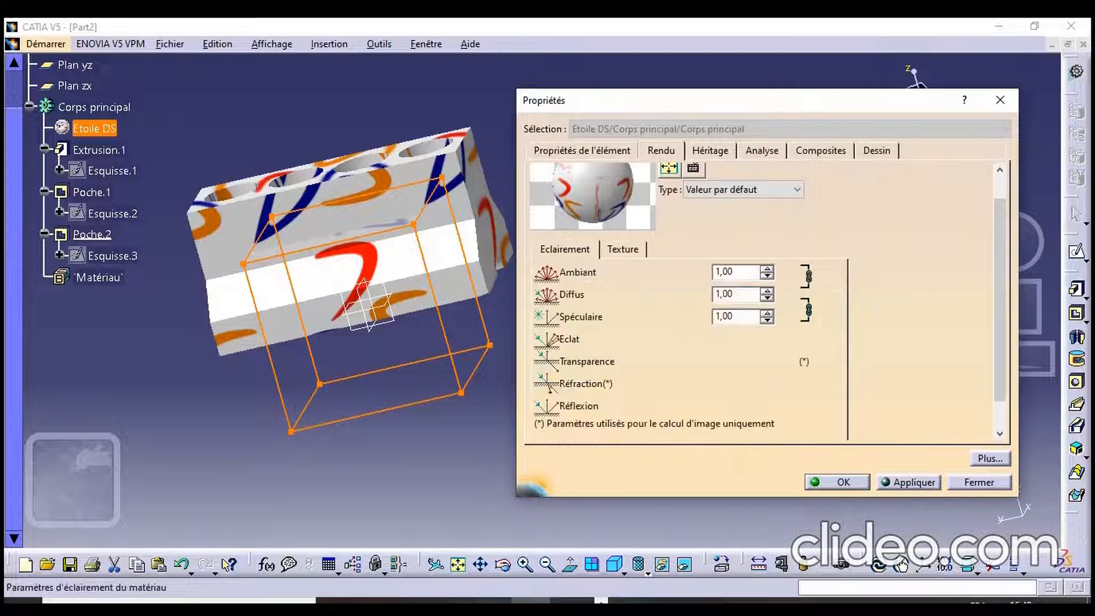
pyautogui.click(623, 249)
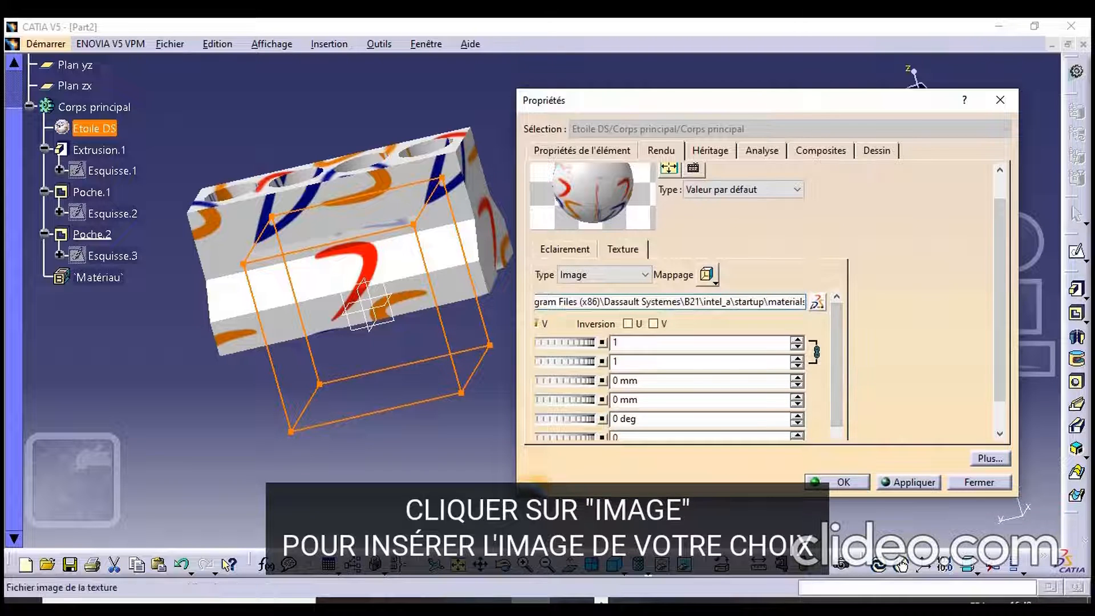
# Load LOGO CHAINE.png from the Prép folder as the texture image of the Etoile DS material
pyautogui.click(817, 302)
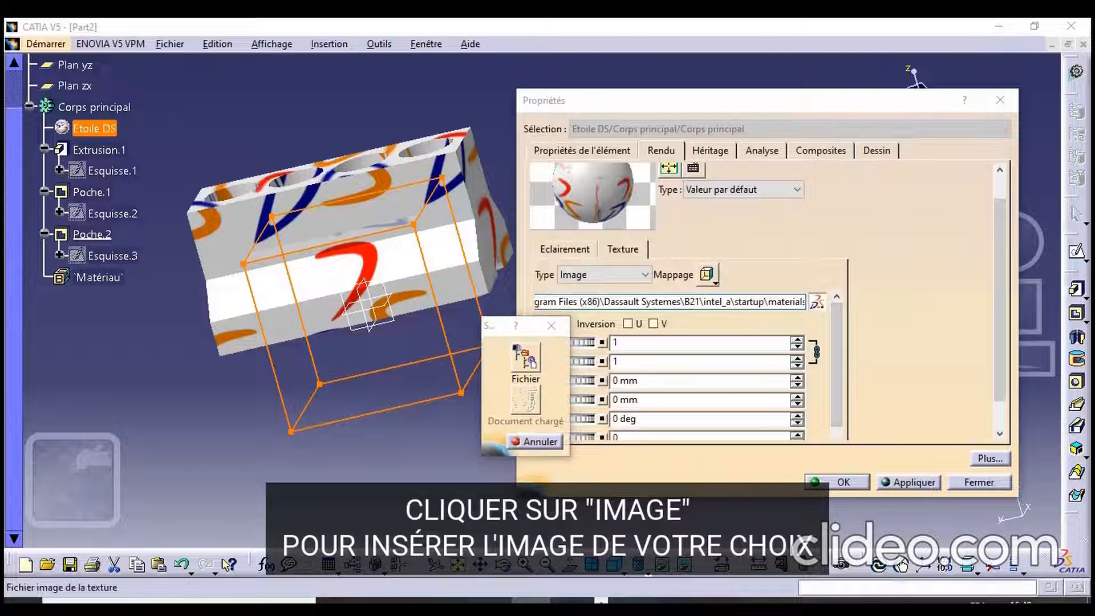
pyautogui.click(525, 358)
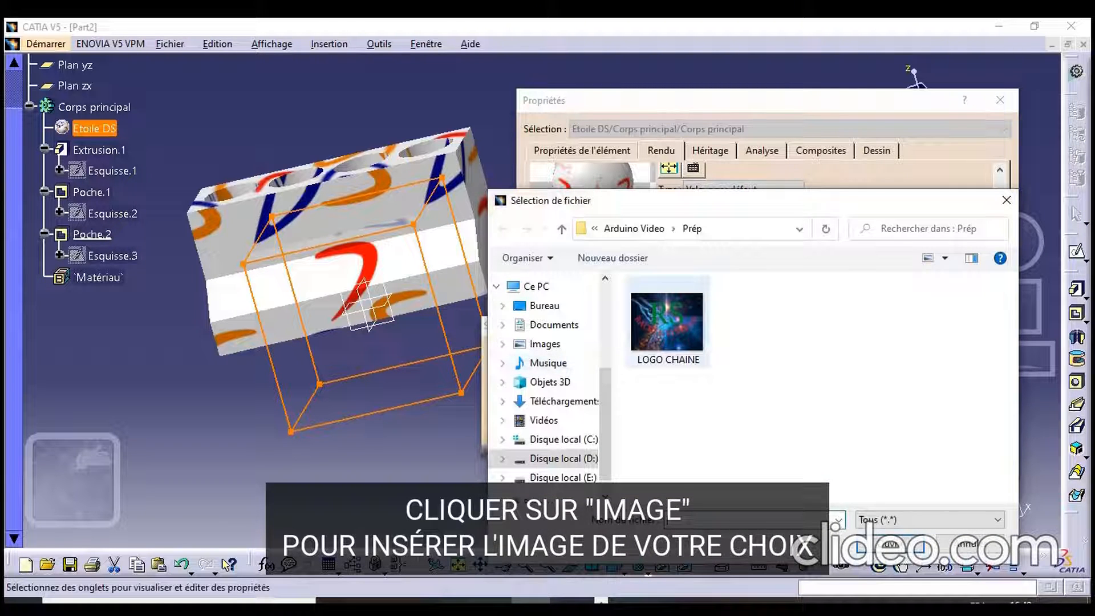
pyautogui.click(667, 322)
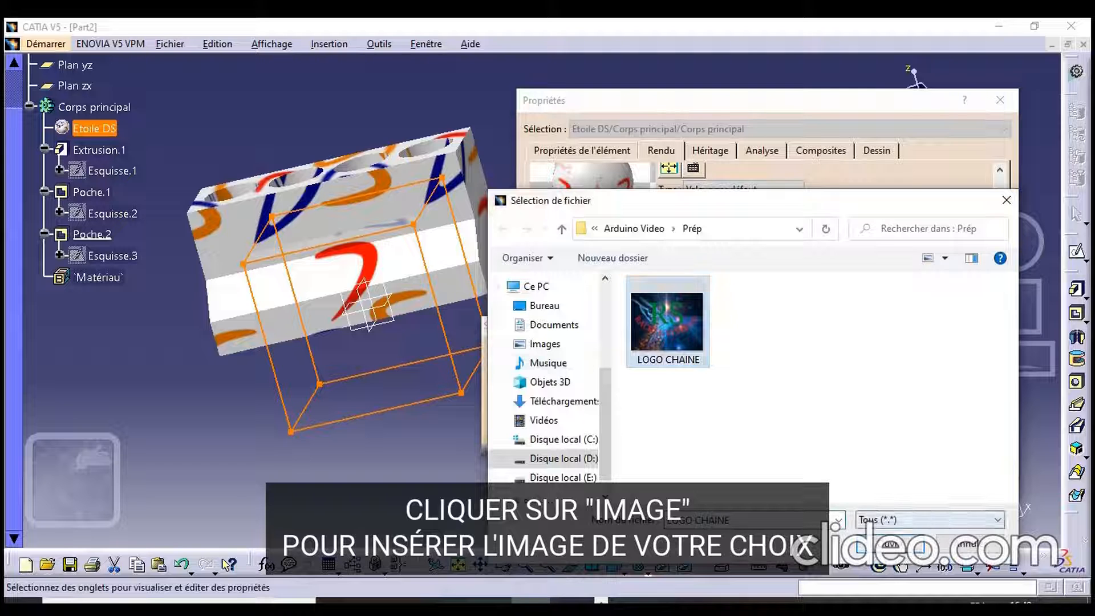
pyautogui.click(890, 544)
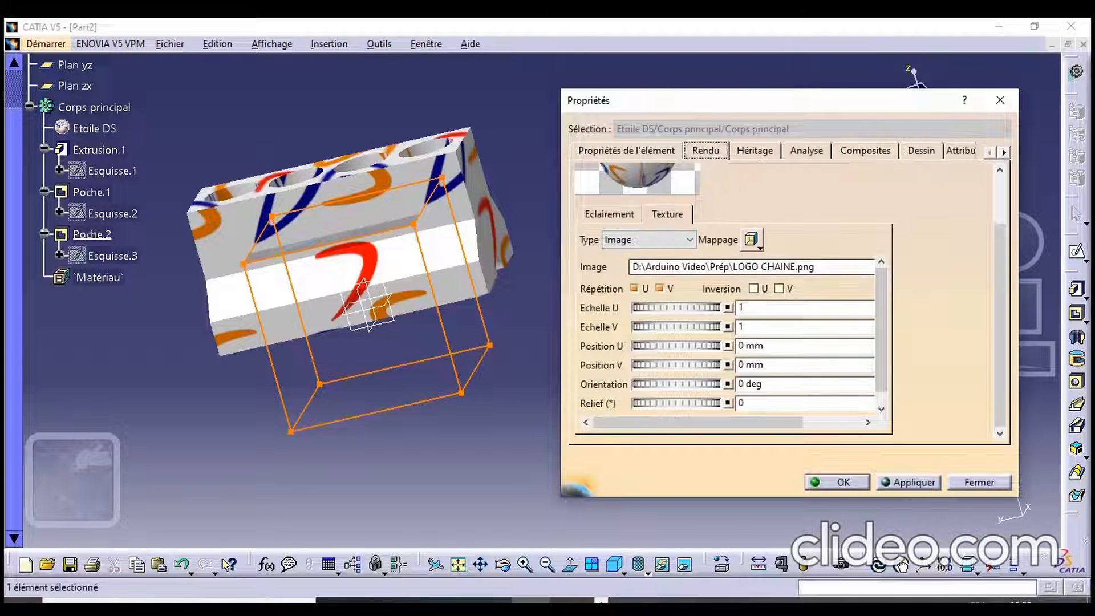
# Try the spherical, planar and cylindrical mapping types for the logo texture on the engine block
pyautogui.moveTo(698, 423); pyautogui.dragTo(756, 423)
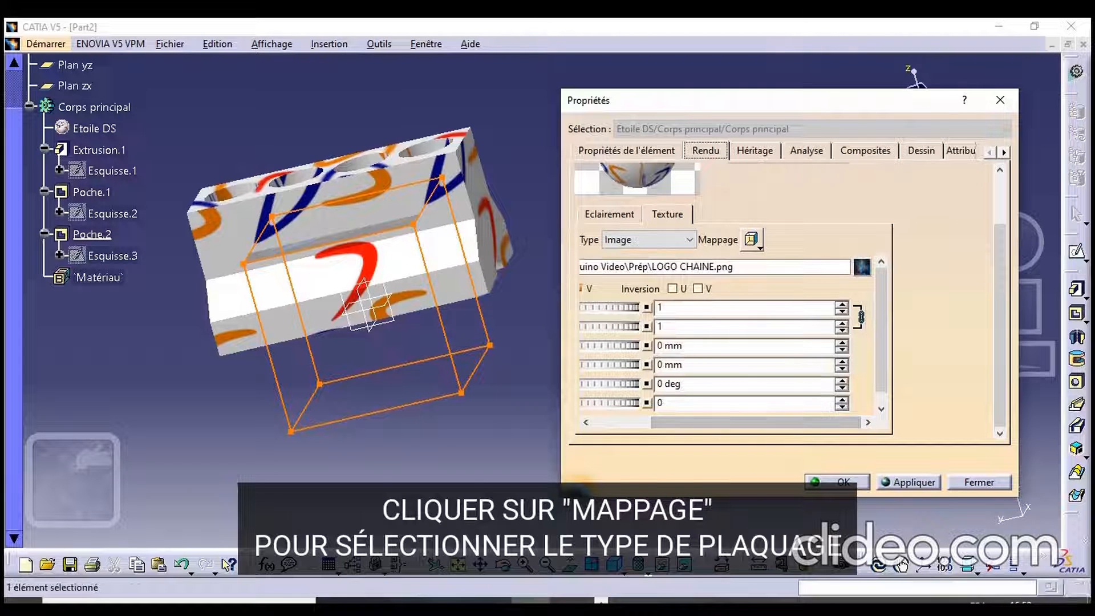
pyautogui.click(754, 242)
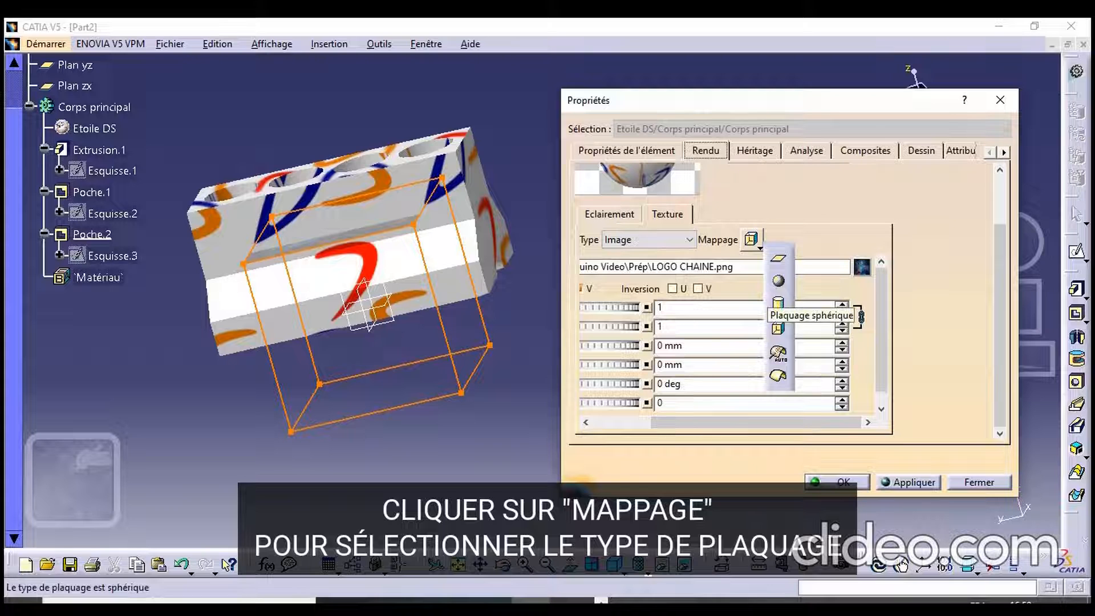
pyautogui.click(778, 281)
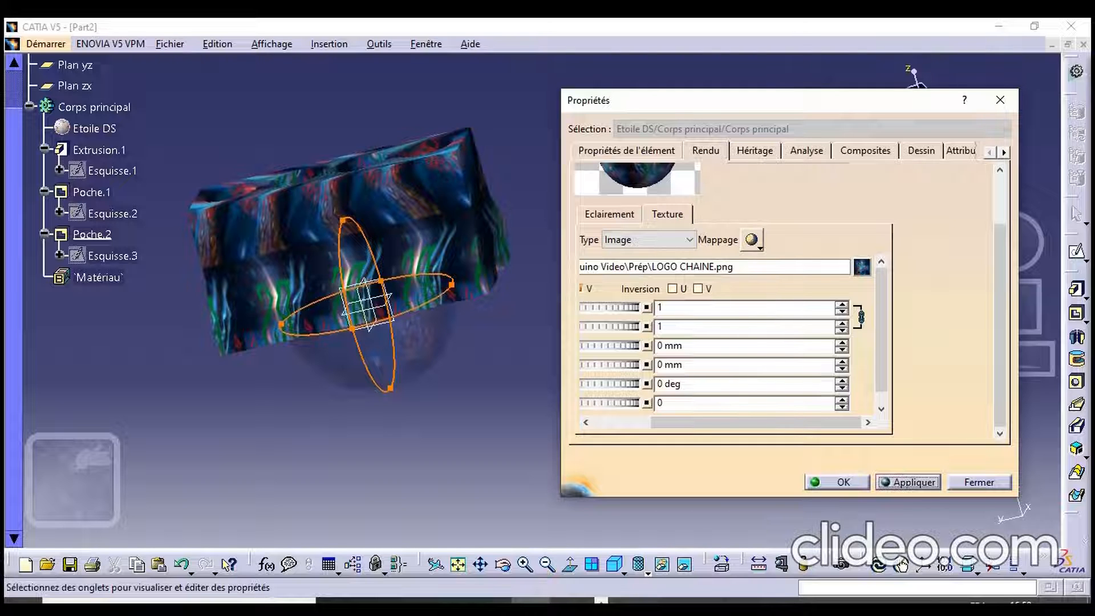
pyautogui.click(760, 248)
pyautogui.click(755, 281)
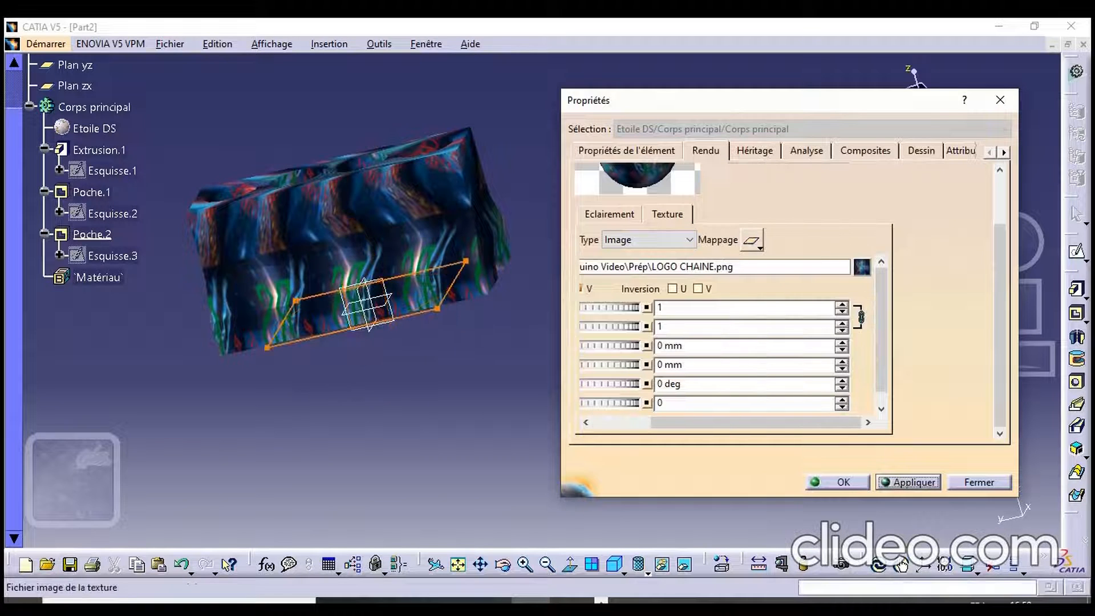
pyautogui.click(759, 248)
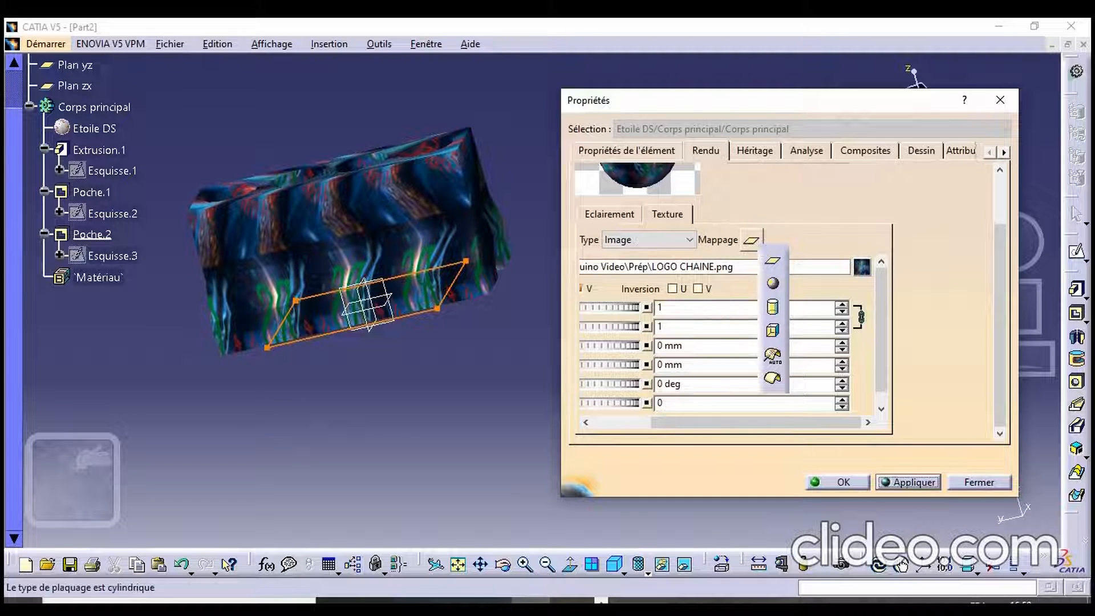
pyautogui.click(772, 307)
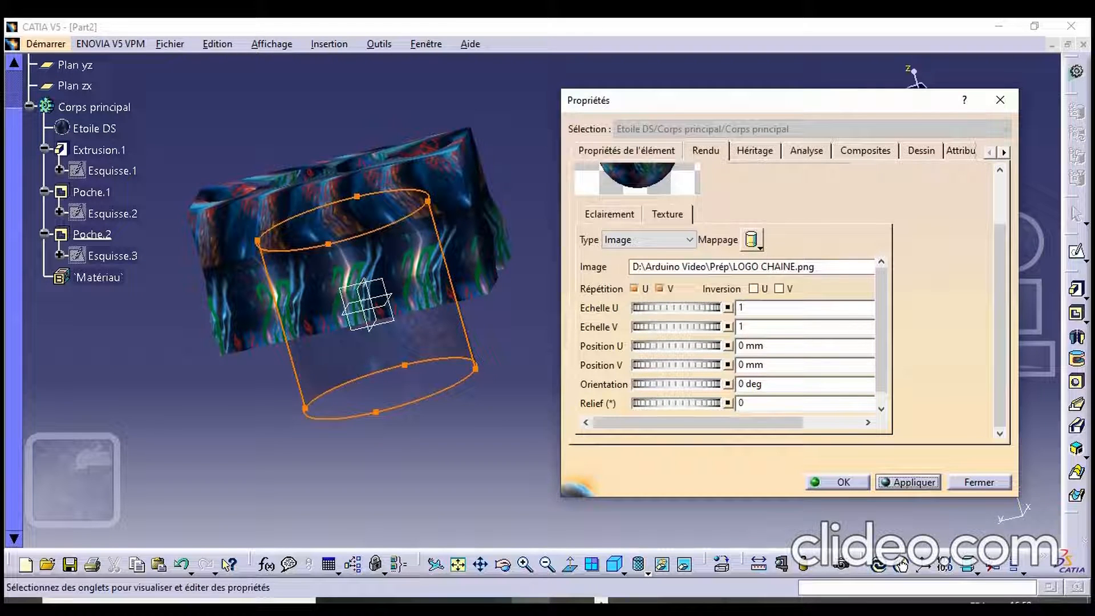
# Set the texture's mapping type to cubic and validate the material properties
pyautogui.click(752, 241)
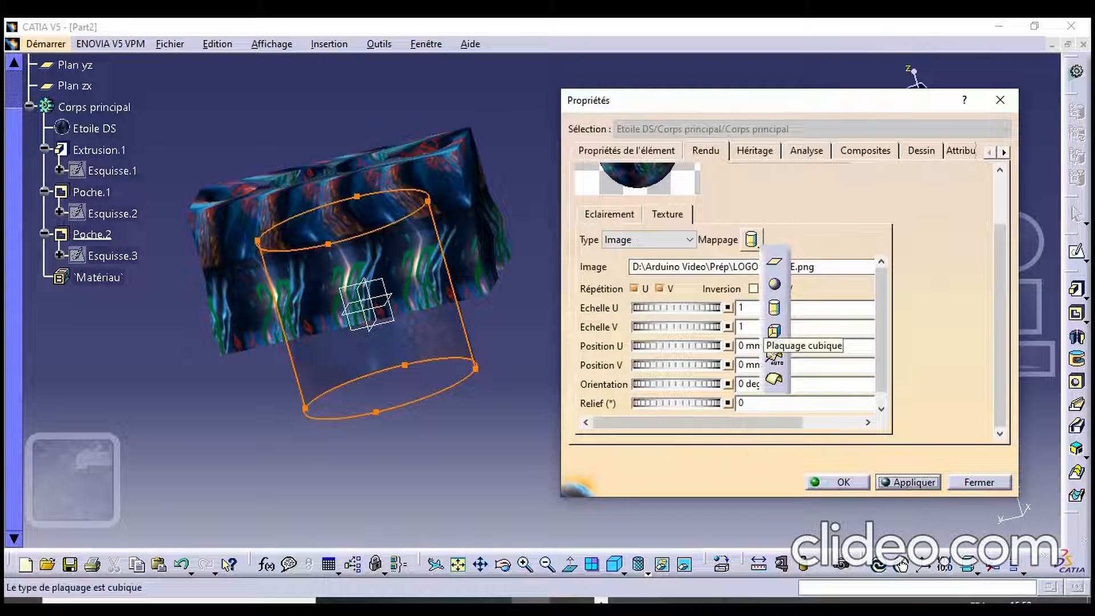
pyautogui.click(773, 331)
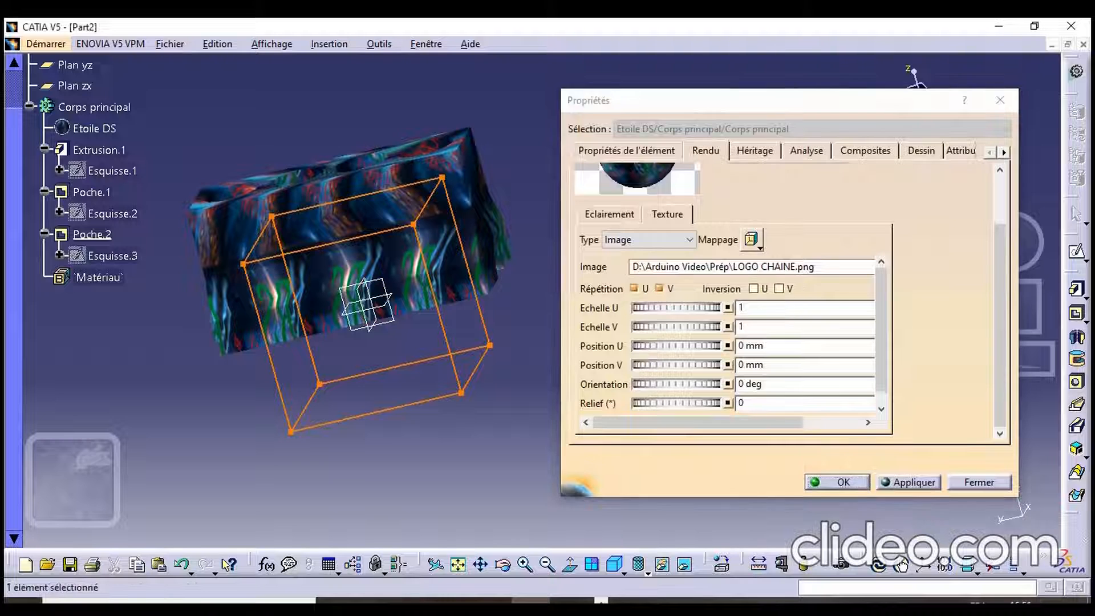
pyautogui.press('Return')
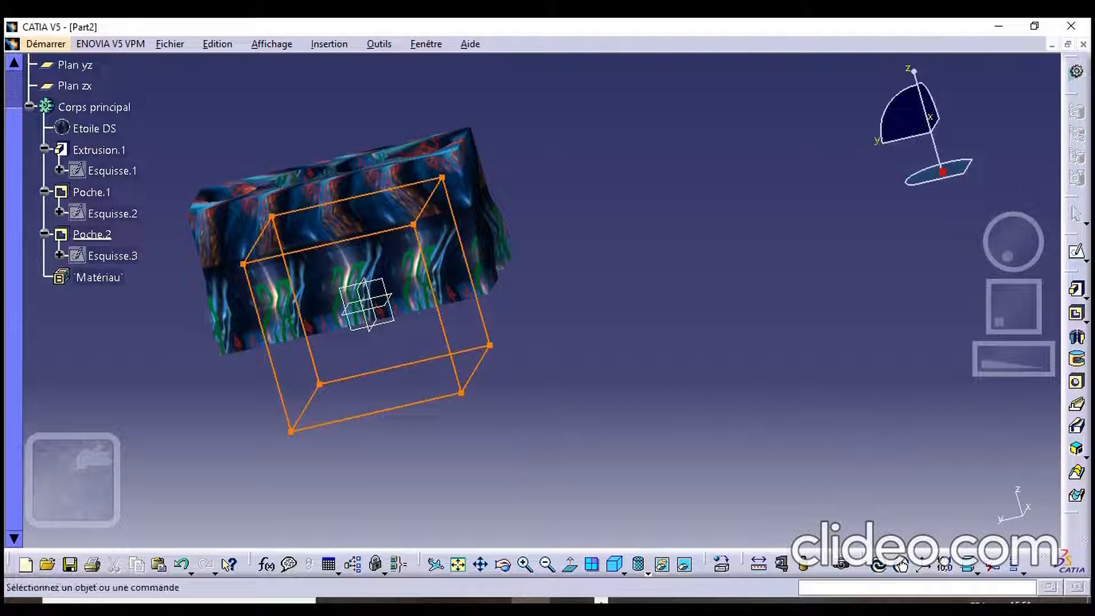
# Select the Etoile DS material, shrink its cubic mapping support, and shift it slightly down along the z axis
pyautogui.moveTo(368, 237); pyautogui.dragTo(354, 365, button='middle')
pyautogui.moveTo(323, 304); pyautogui.dragTo(519, 346, button='middle')
pyautogui.moveTo(291, 385); pyautogui.dragTo(479, 511, button='middle')
pyautogui.moveTo(479, 342); pyautogui.dragTo(515, 331, button='middle')
pyautogui.rightClick(95, 128)
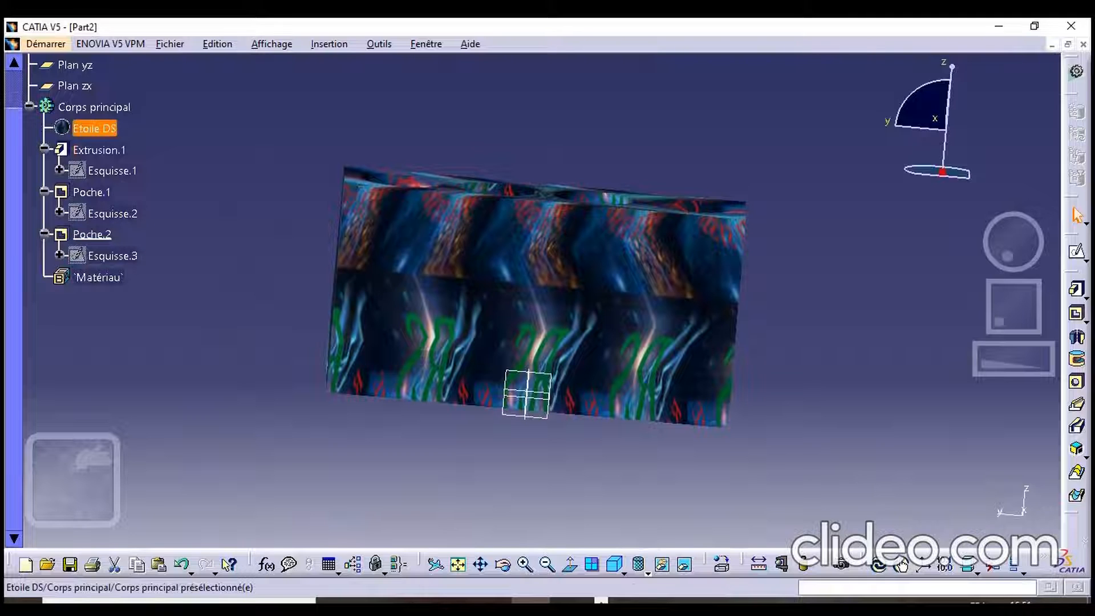
pyautogui.click(62, 128)
pyautogui.moveTo(467, 342); pyautogui.dragTo(422, 242, button='middle')
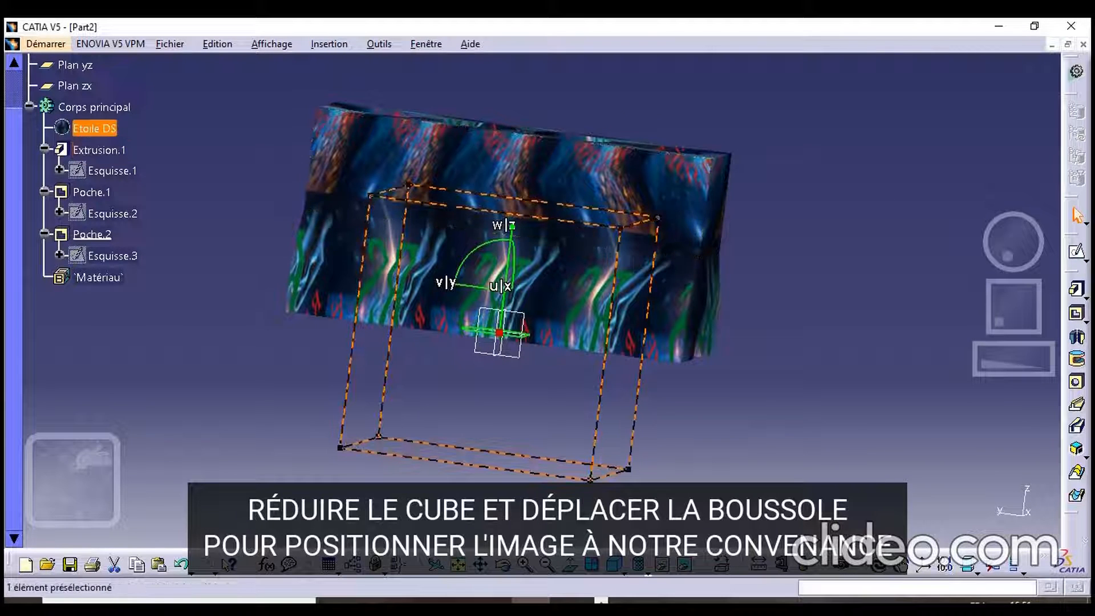
pyautogui.moveTo(409, 185); pyautogui.dragTo(435, 228)
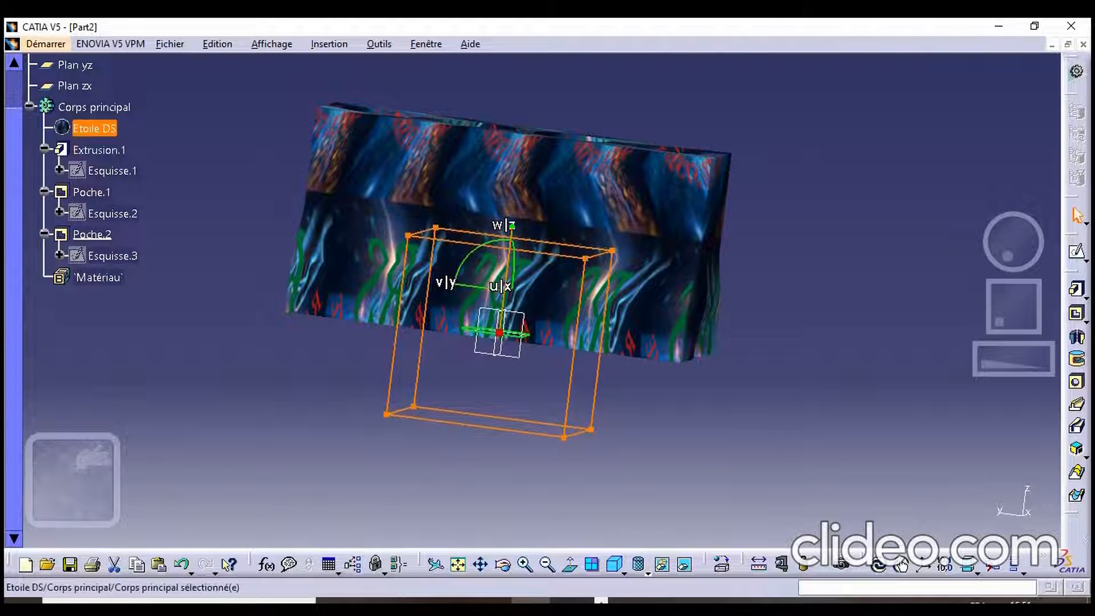
pyautogui.moveTo(506, 272)
pyautogui.mouseDown()
pyautogui.moveTo(510, 241)
pyautogui.moveTo(506, 279)
pyautogui.mouseUp()
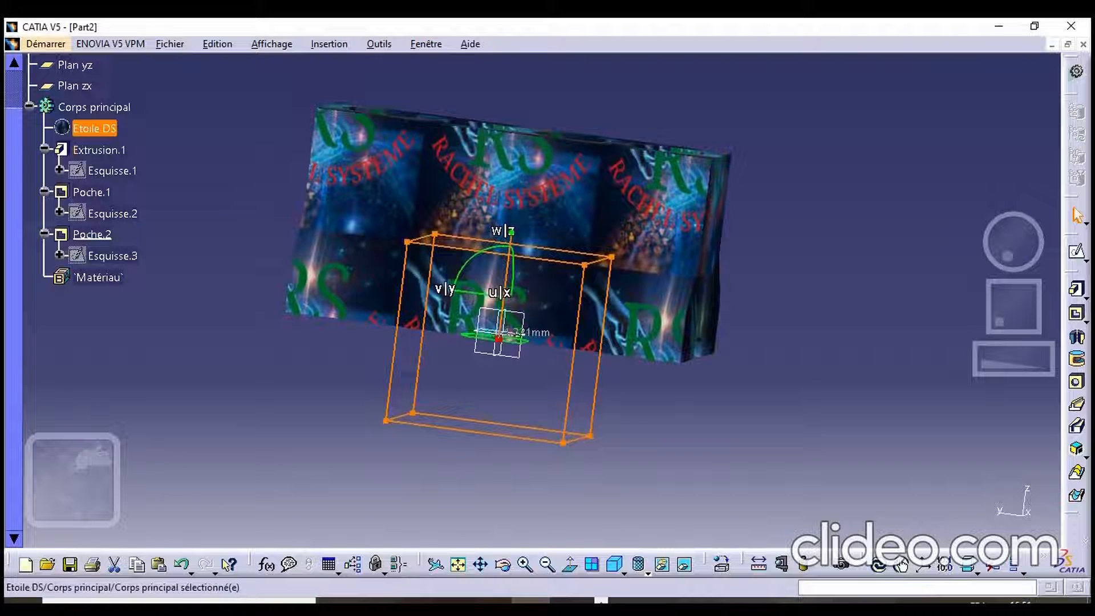
# Reduce the mapping cube further from one of its corner points and move it below the block along the z axis
pyautogui.moveTo(405, 177); pyautogui.dragTo(410, 242, button='middle')
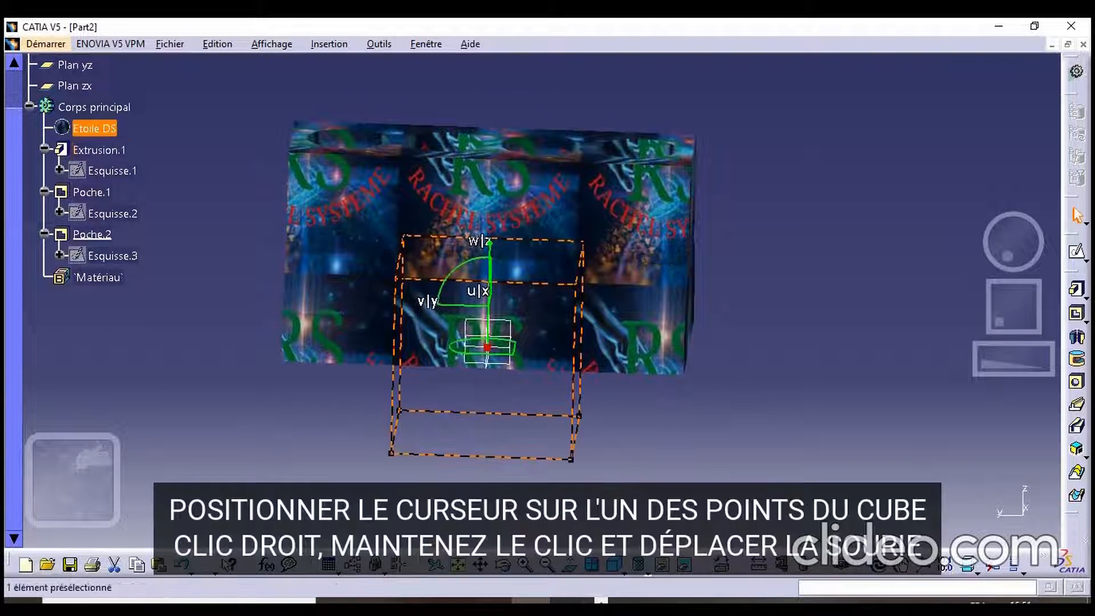
pyautogui.moveTo(411, 285); pyautogui.dragTo(411, 231, button='middle')
pyautogui.scroll(-1, 411, 231)
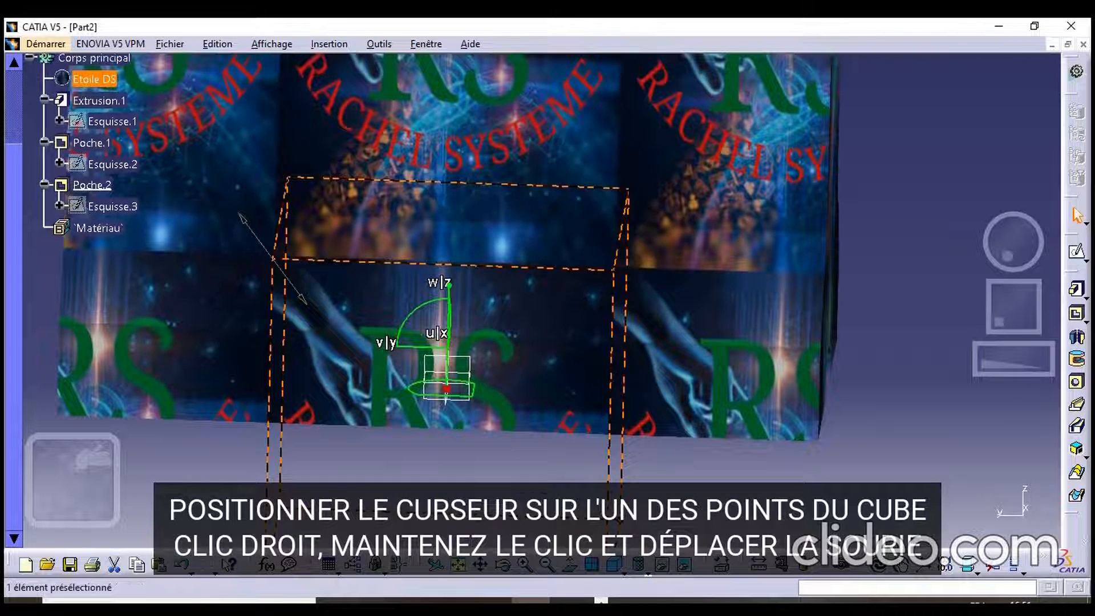
pyautogui.moveTo(272, 259); pyautogui.dragTo(316, 291)
pyautogui.moveTo(410, 167); pyautogui.dragTo(412, 200, button='middle')
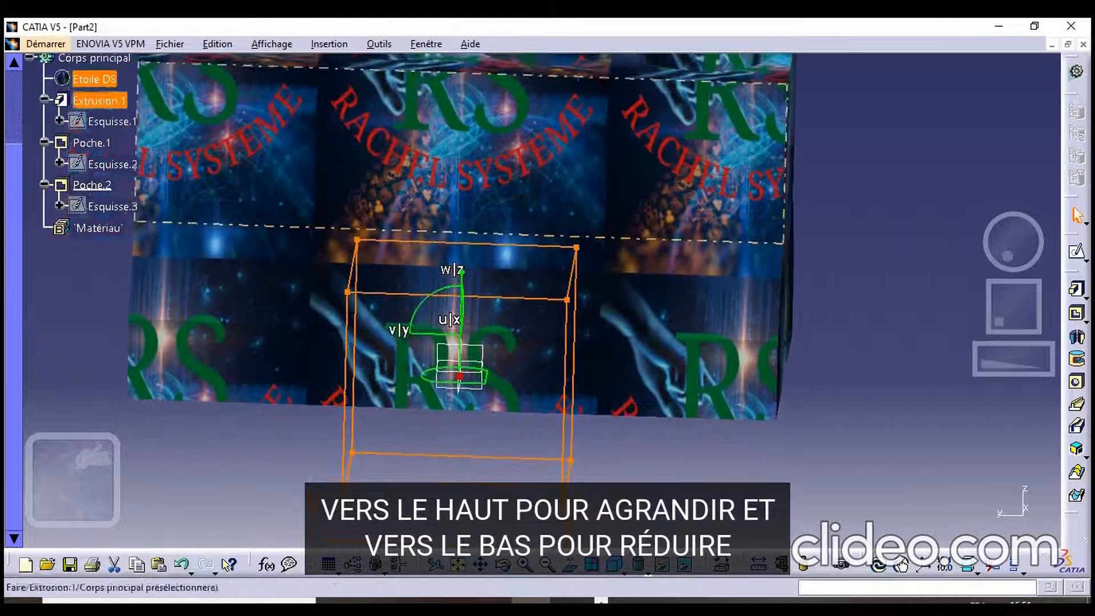
pyautogui.moveTo(461, 322); pyautogui.dragTo(458, 466)
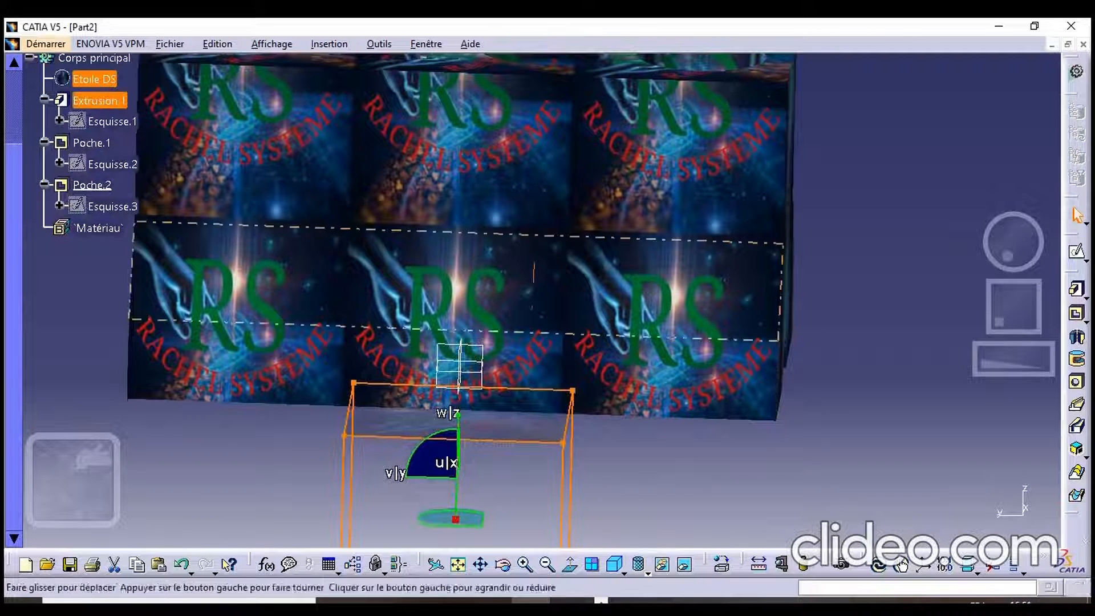
# Fine-tune the logo's vertical placement by lowering the mapping cube a little more along z, and deselect the material
pyautogui.moveTo(484, 245); pyautogui.dragTo(489, 333, button='middle')
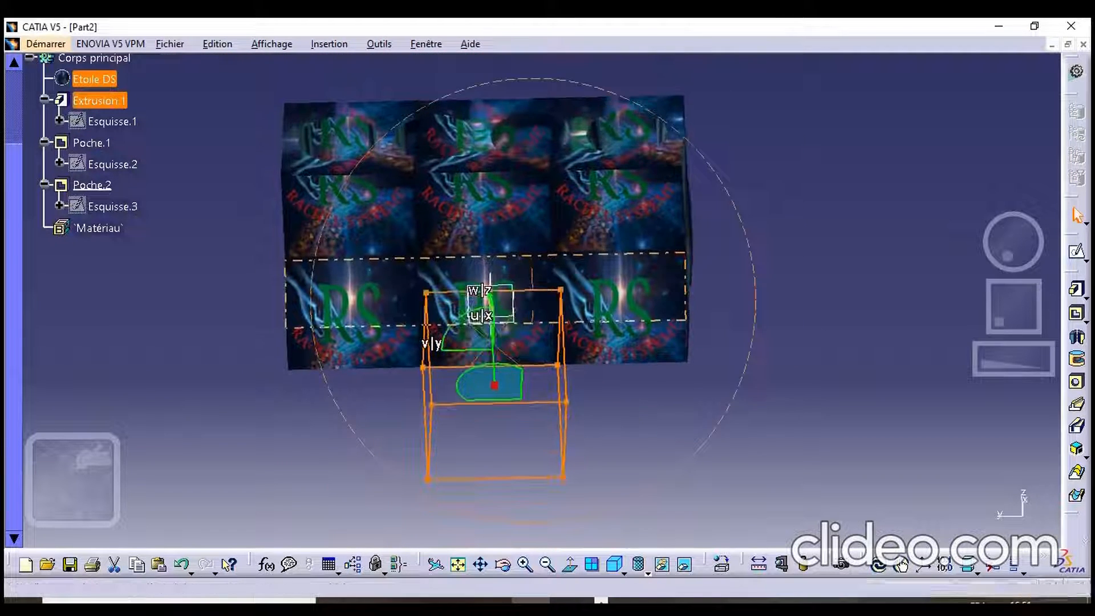
pyautogui.moveTo(393, 208); pyautogui.dragTo(383, 137, button='middle')
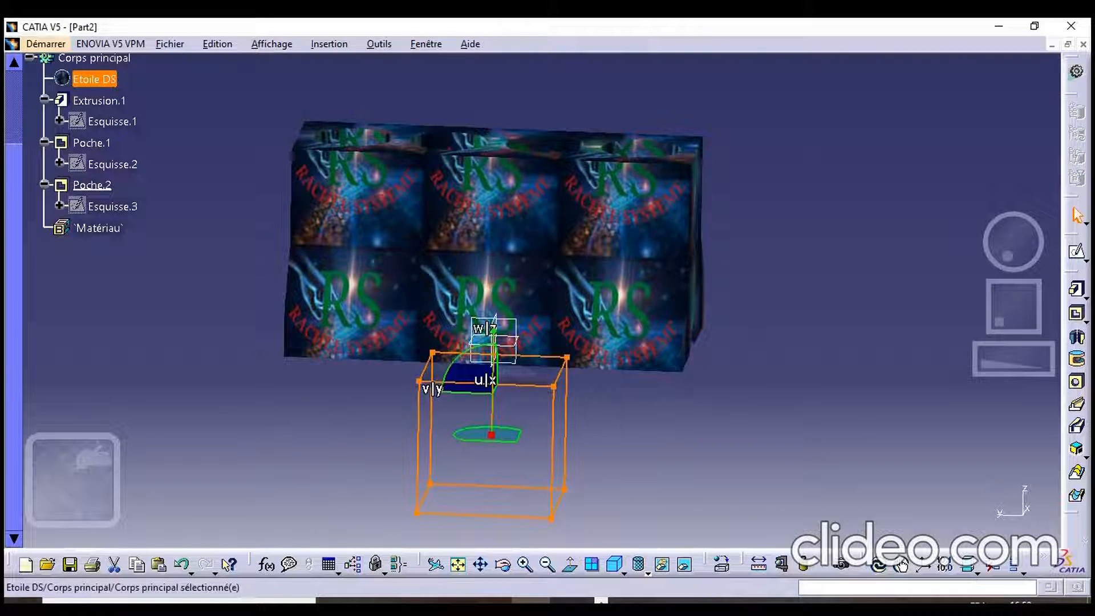
pyautogui.moveTo(493, 411); pyautogui.dragTo(492, 429)
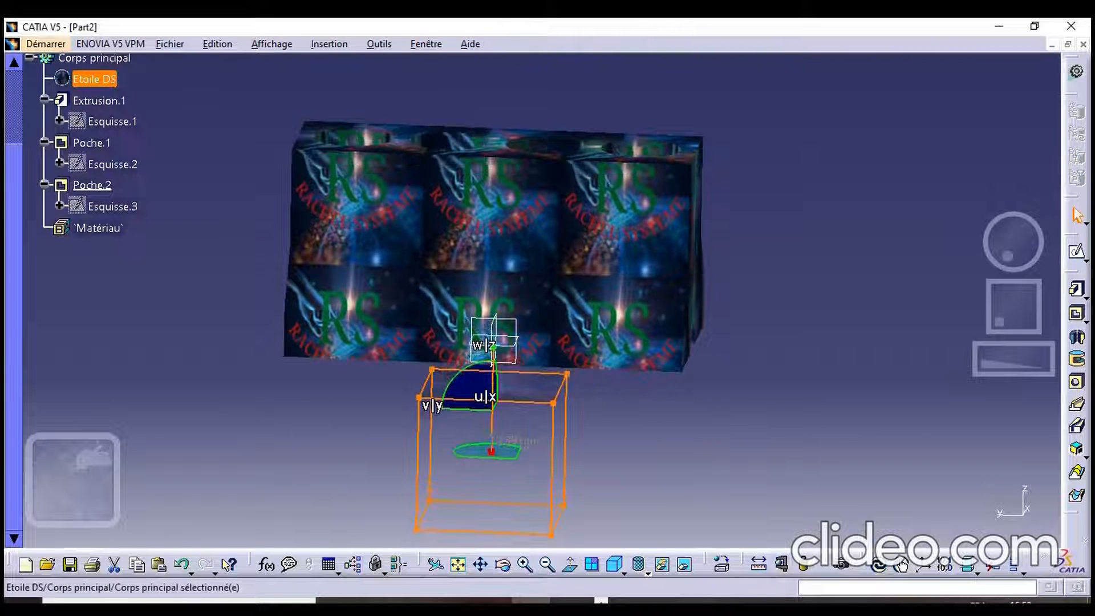
pyautogui.scroll(-1, 492, 429)
pyautogui.moveTo(492, 429); pyautogui.dragTo(559, 425, button='middle')
pyautogui.click(399, 108)
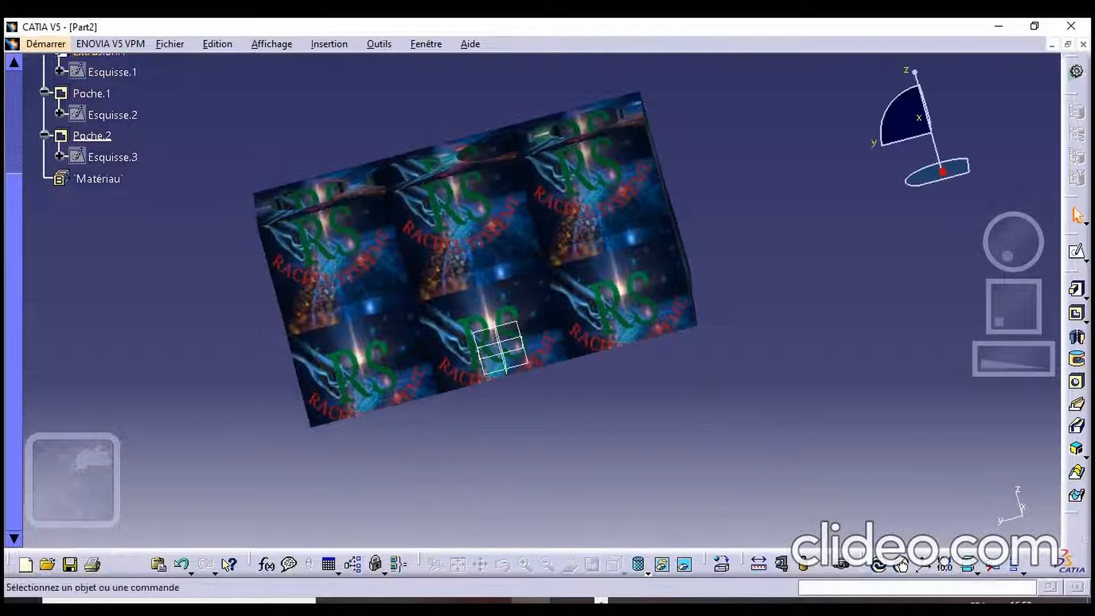
# Examine the logo texture on the front, the cylinder bores and the other sides of the engine block
pyautogui.moveTo(451, 123); pyautogui.dragTo(539, 145, button='middle')
pyautogui.moveTo(318, 246); pyautogui.dragTo(371, 261, button='middle')
pyautogui.moveTo(430, 358); pyautogui.dragTo(481, 374, button='middle')
pyautogui.moveTo(354, 246); pyautogui.dragTo(513, 299, button='middle')
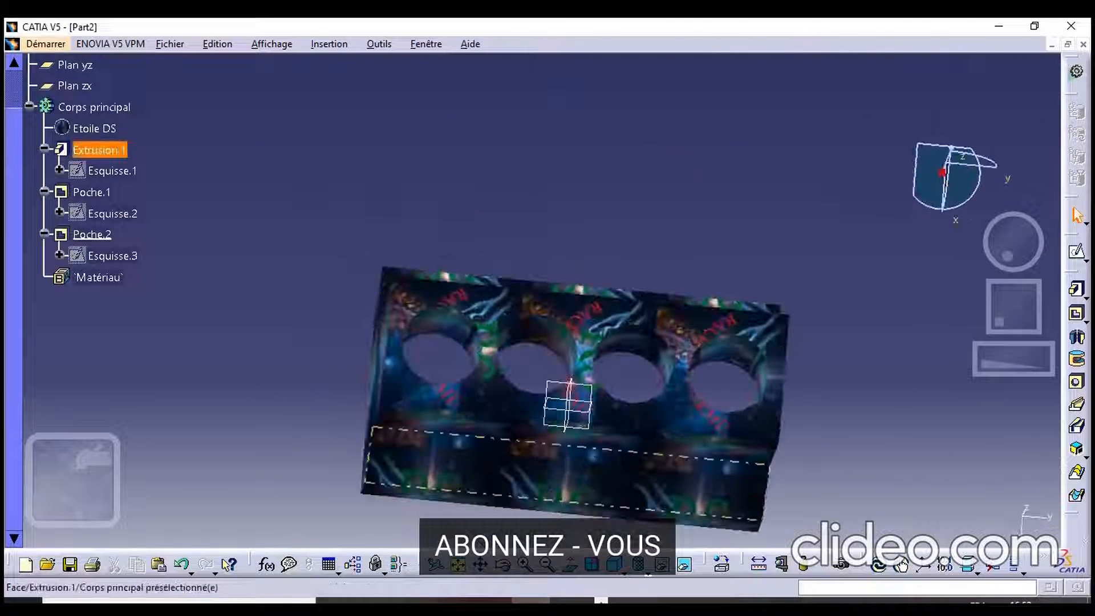
pyautogui.moveTo(513, 456); pyautogui.dragTo(553, 200, button='middle')
pyautogui.moveTo(562, 245); pyautogui.dragTo(548, 462, button='middle')
pyautogui.moveTo(656, 319); pyautogui.dragTo(388, 308, button='middle')
pyautogui.moveTo(343, 406); pyautogui.dragTo(326, 371, button='middle')
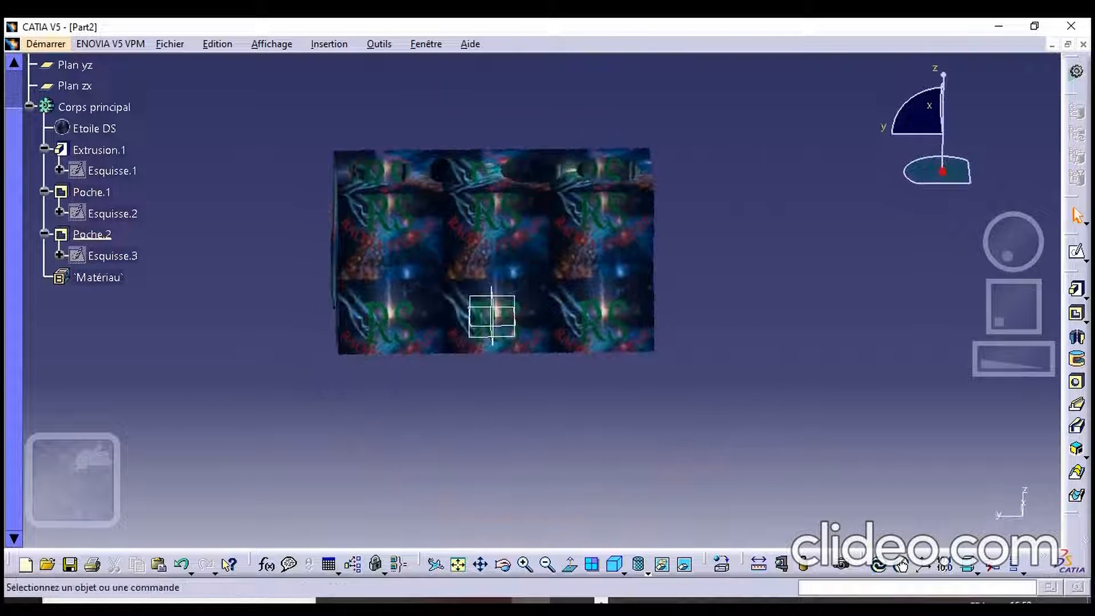
pyautogui.moveTo(394, 308); pyautogui.dragTo(480, 239, button='middle')
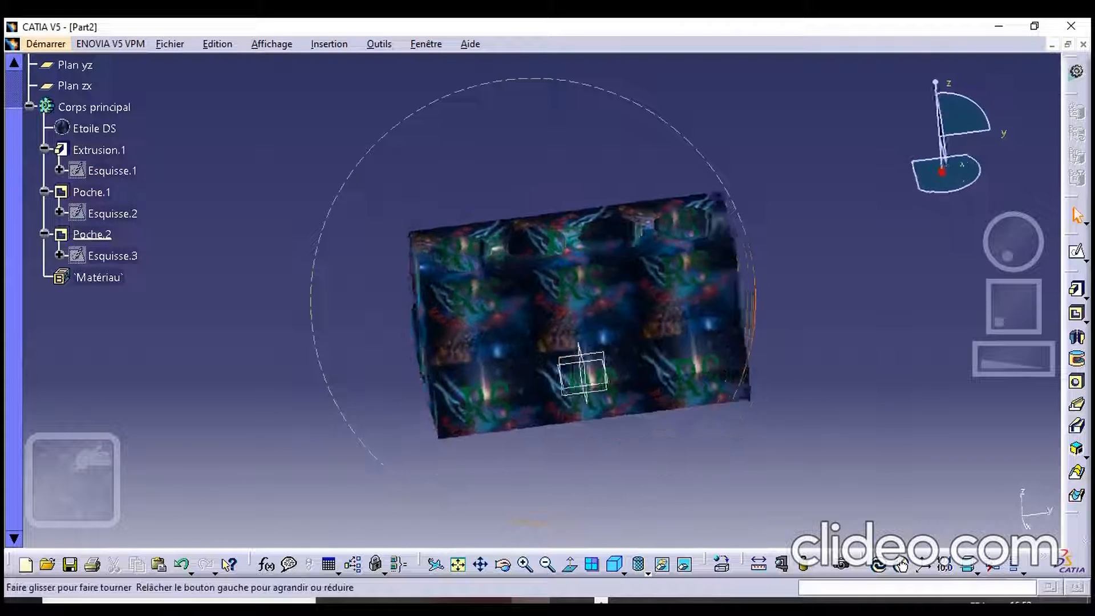